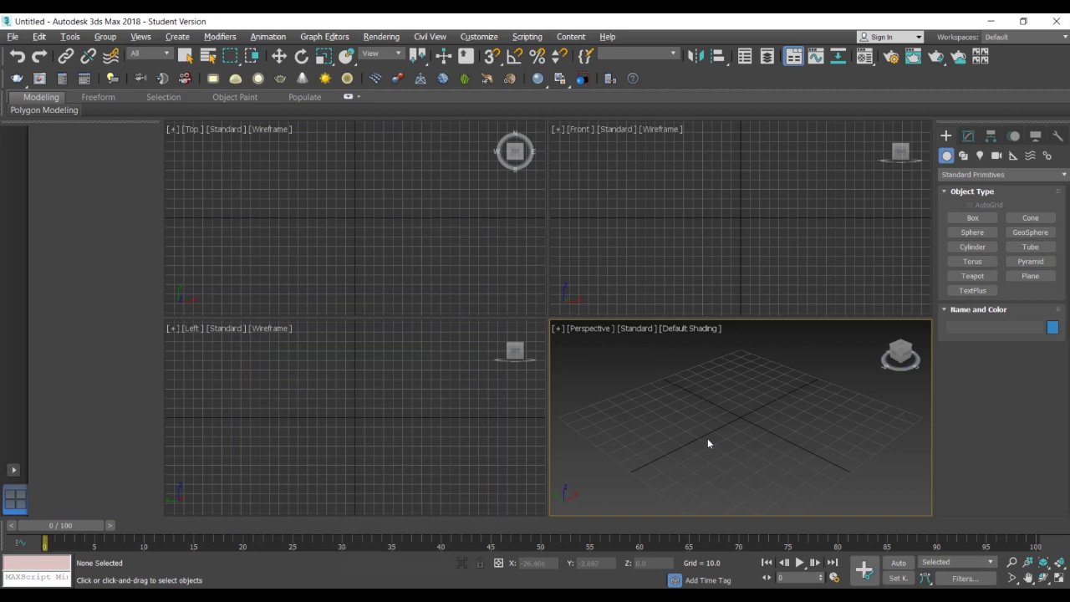
Draw a spline rectangle in the Front view for the top board, with length 0.25 and width 10.5
key(f)
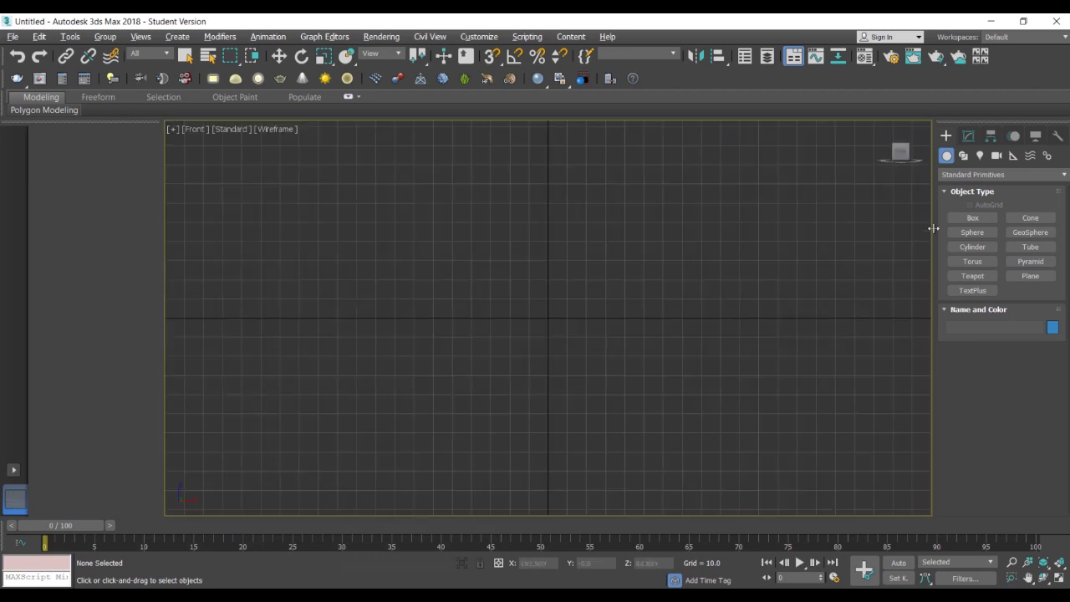
click(965, 158)
click(1031, 230)
drag(389, 203, 802, 223)
scroll(689, 211, up, 5)
double_click(1020, 459)
text(0.25)
key(Return)
key(Tab)
text(10.5)
key(Return)
With snapping on, draw a vertical rectangle at the top board's left end, with length 3.5 and width 0.25
scroll(412, 249, up, 15)
middle_drag(431, 243, 488, 355)
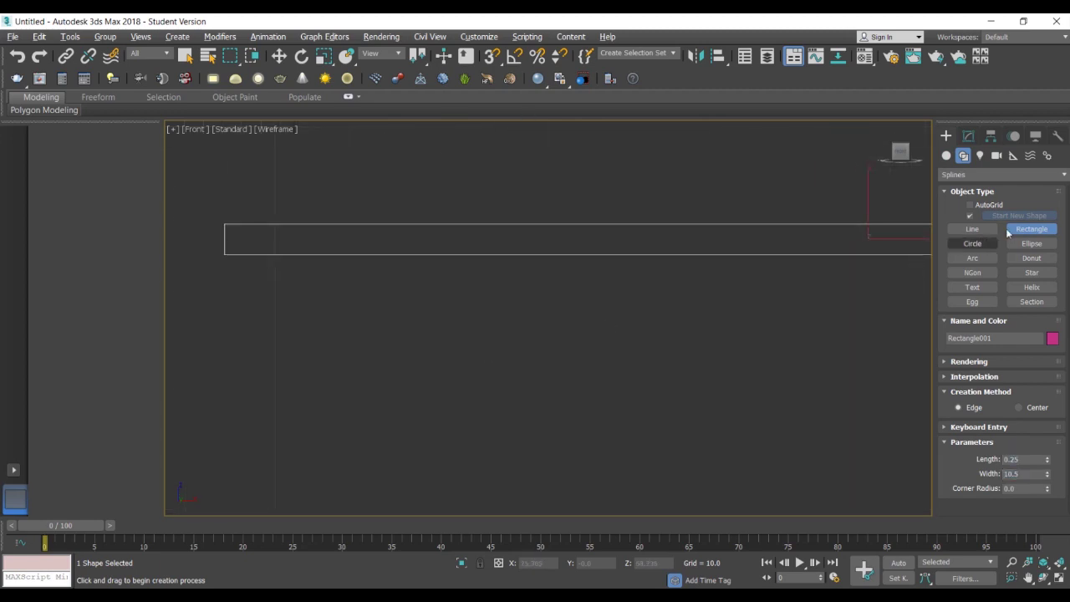
key(s)
drag(224, 228, 270, 474)
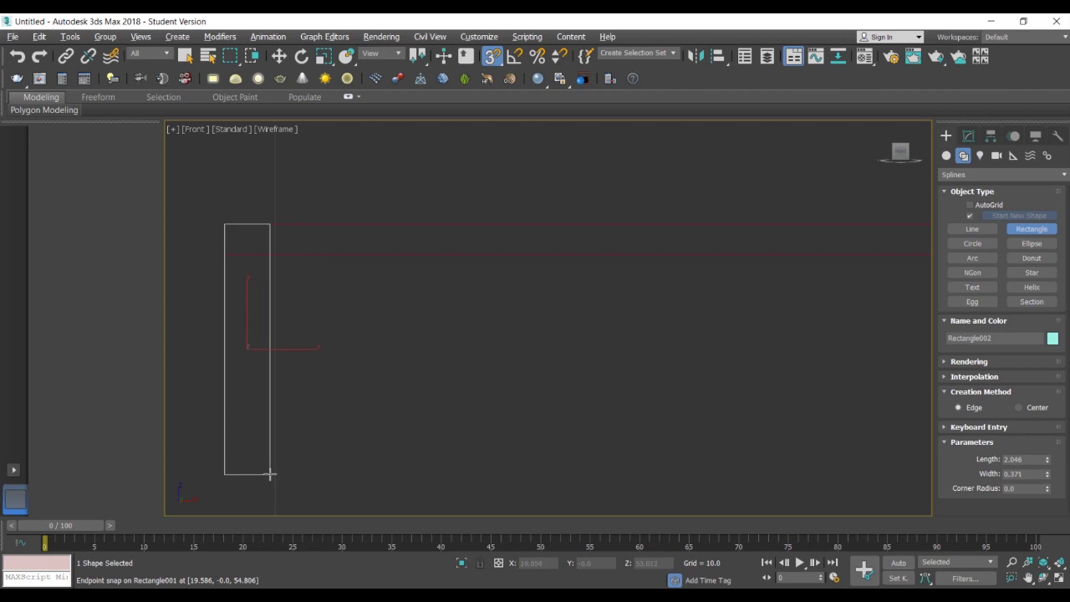
text(0.25)
key(Return)
text(3.5)
key(Return)
Move the vertical rectangle so its upper-left corner snaps to the top board's upper-left corner
middle_drag(332, 193, 409, 257)
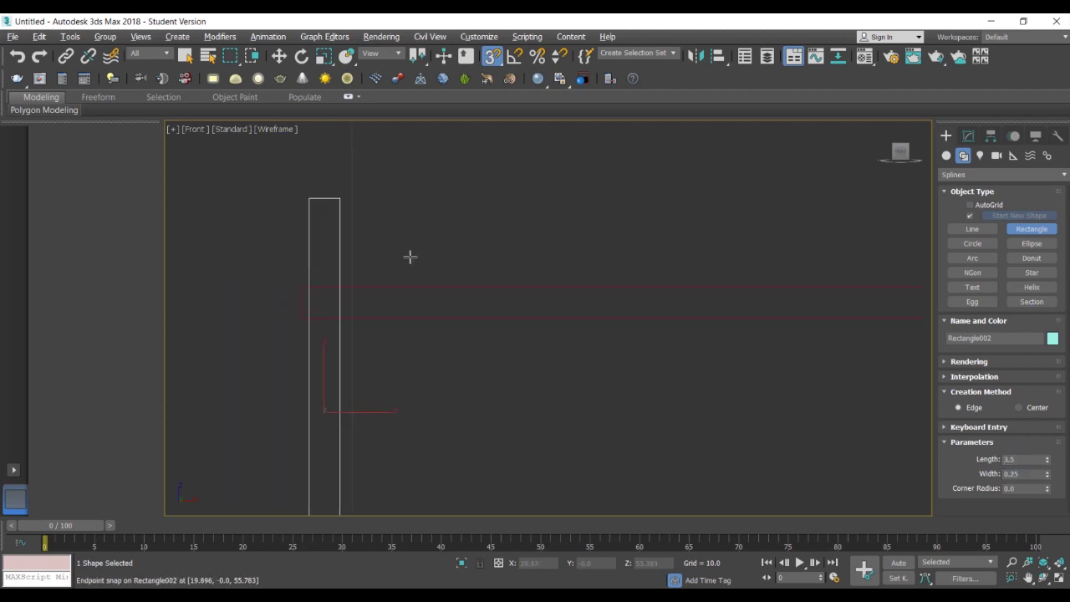
key(w)
drag(311, 198, 302, 285)
scroll(438, 355, down, 4)
middle_drag(610, 420, 525, 408)
click(525, 408)
Draw a horizontal rectangle from the left upright's lower corner for the bottom board and set its length to 0.25
middle_drag(453, 385, 406, 368)
scroll(324, 386, up, 4)
middle_drag(327, 387, 337, 319)
click(1021, 232)
scroll(253, 350, up, 3)
drag(205, 398, 834, 365)
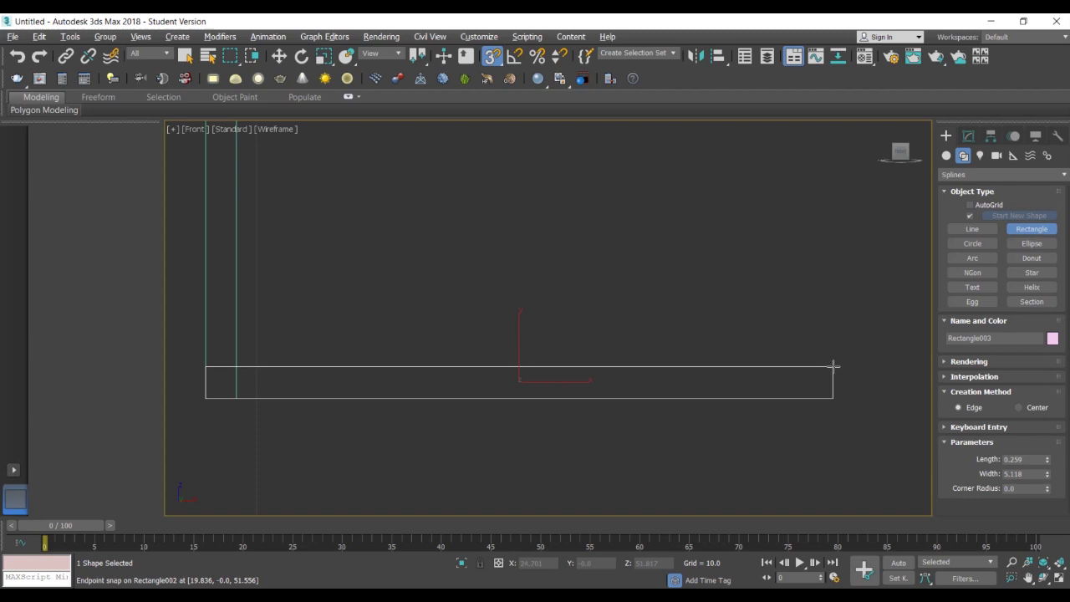
text(.25)
key(Return)
double_click(1020, 476)
Move the bottom board rectangle so its left end snaps to the left upright's lower corner
scroll(453, 292, down, 3)
right_click(462, 256)
scroll(314, 318, up, 4)
drag(314, 380, 521, 383)
Draw a short upright rectangle at the bottom board's right end, with length 1.25 and width 0.25
scroll(725, 418, down, 4)
middle_drag(726, 373, 251, 280)
middle_drag(547, 266, 502, 271)
click(1048, 230)
scroll(479, 345, up, 4)
mouse_move(474, 300)
mouse_down()
mouse_move(433, 179)
mouse_move(447, 149)
mouse_up()
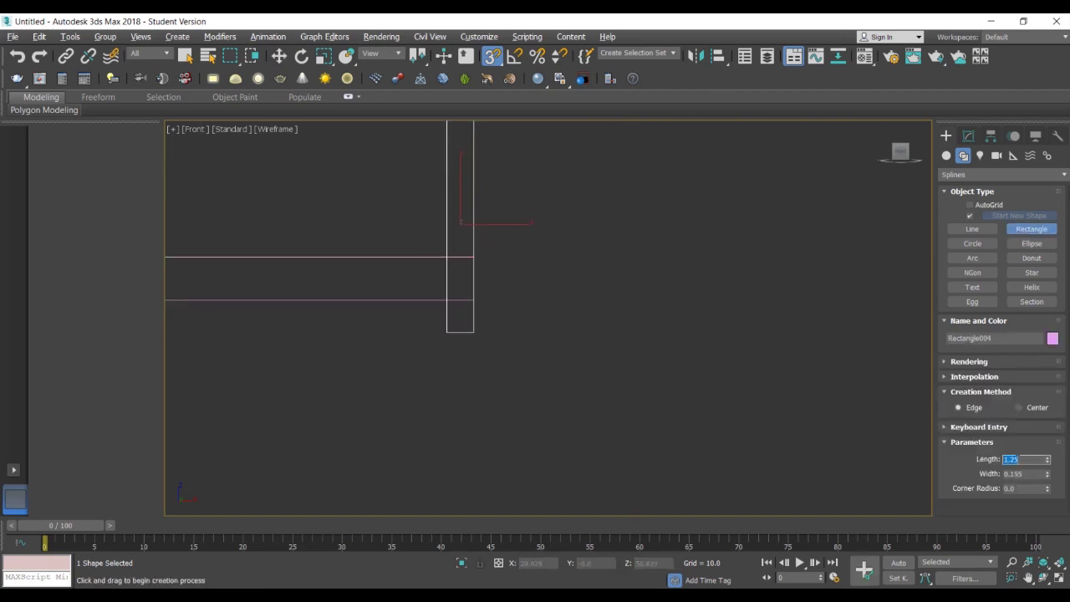
text(0.25)
key(Return)
Move the short upright so its lower corner snaps to the bottom board's lower-right corner
scroll(600, 275, down, 4)
middle_drag(599, 275, 654, 354)
click(285, 55)
scroll(620, 361, up, 4)
drag(605, 388, 602, 360)
Draw a vertical rectangle down from the top board's right end and set its width to 0.25
scroll(694, 341, down, 4)
middle_drag(699, 344, 610, 394)
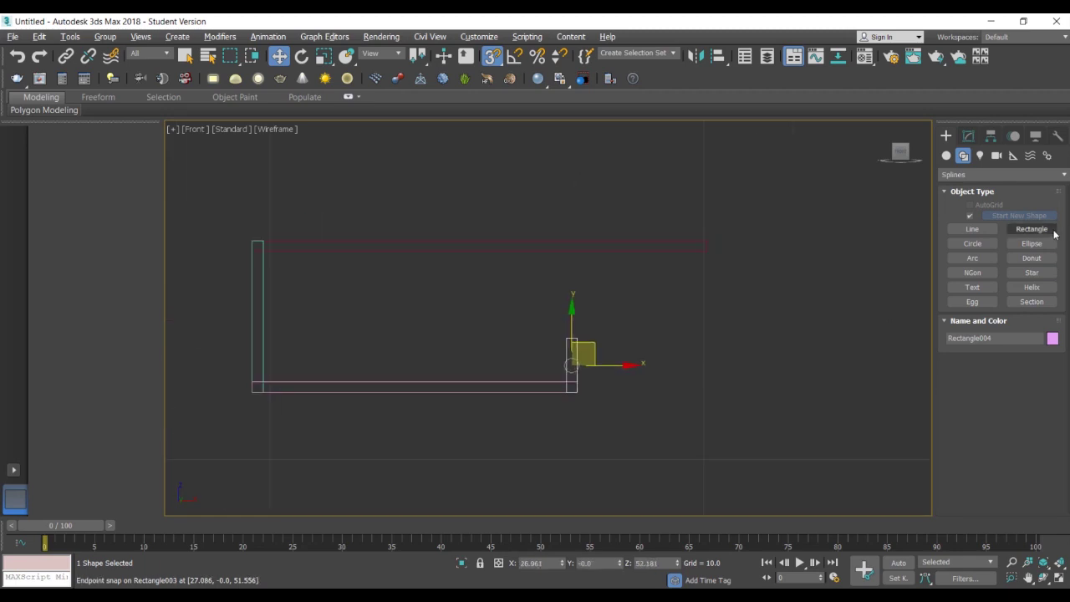
click(1054, 232)
drag(707, 240, 676, 405)
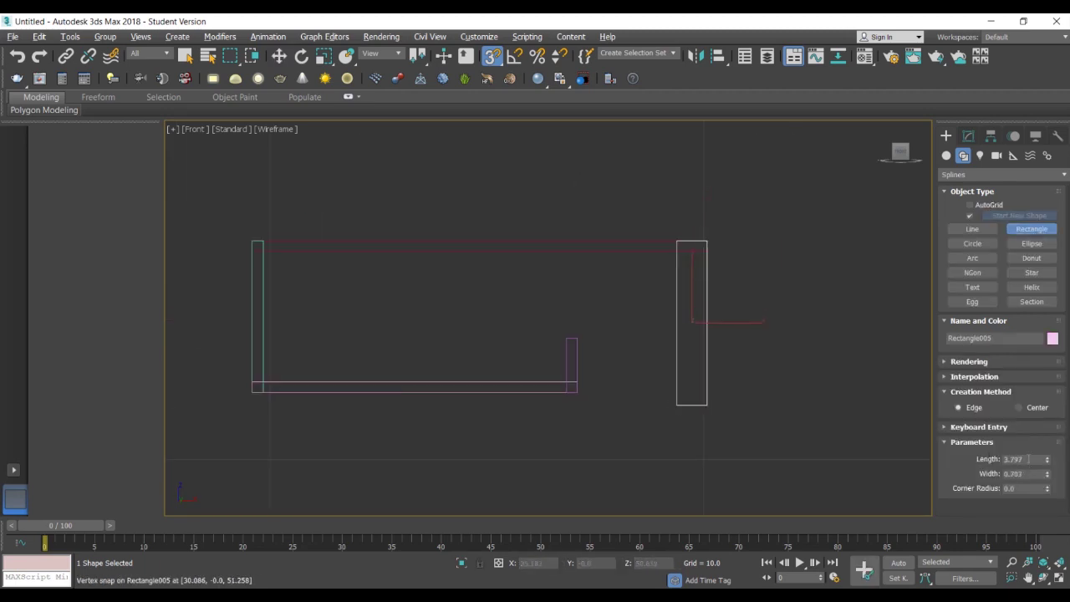
double_click(1022, 474)
text(0.25)
key(Return)
scroll(726, 247, up, 5)
Move the right upright so its upper corner snaps to the top board's upper-right corner
drag(579, 255, 633, 219)
key(ctrl+z)
right_click(582, 250)
key(w)
scroll(656, 289, down, 7)
middle_drag(650, 336, 683, 339)
click(670, 338)
drag(650, 279, 621, 316)
Convert the top board rectangle to an editable spline and attach the other four rectangles to it
right_click(599, 317)
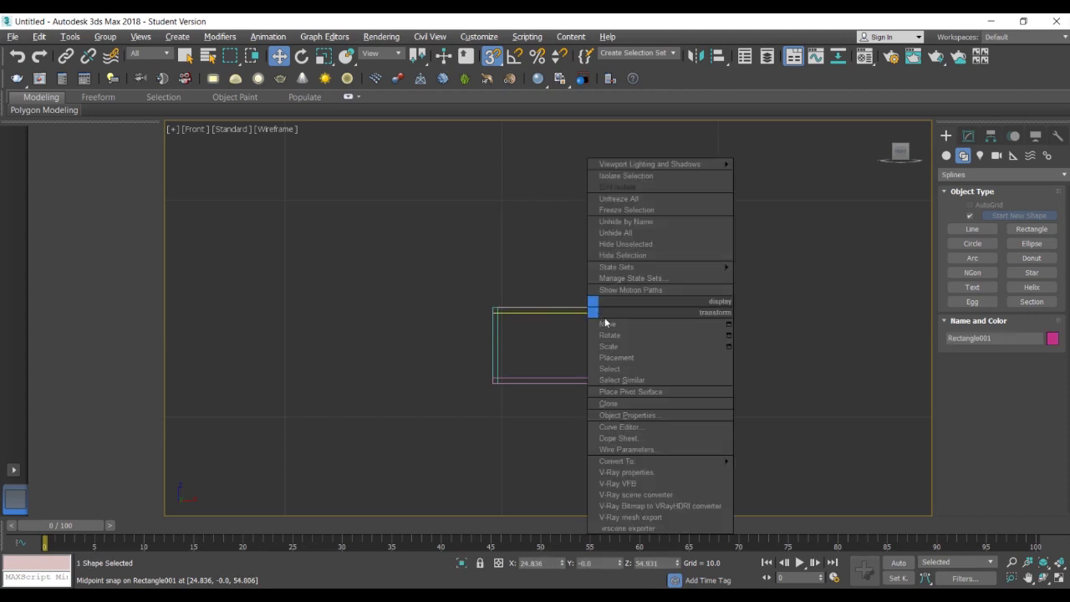
mouse_move(661, 461)
click(761, 464)
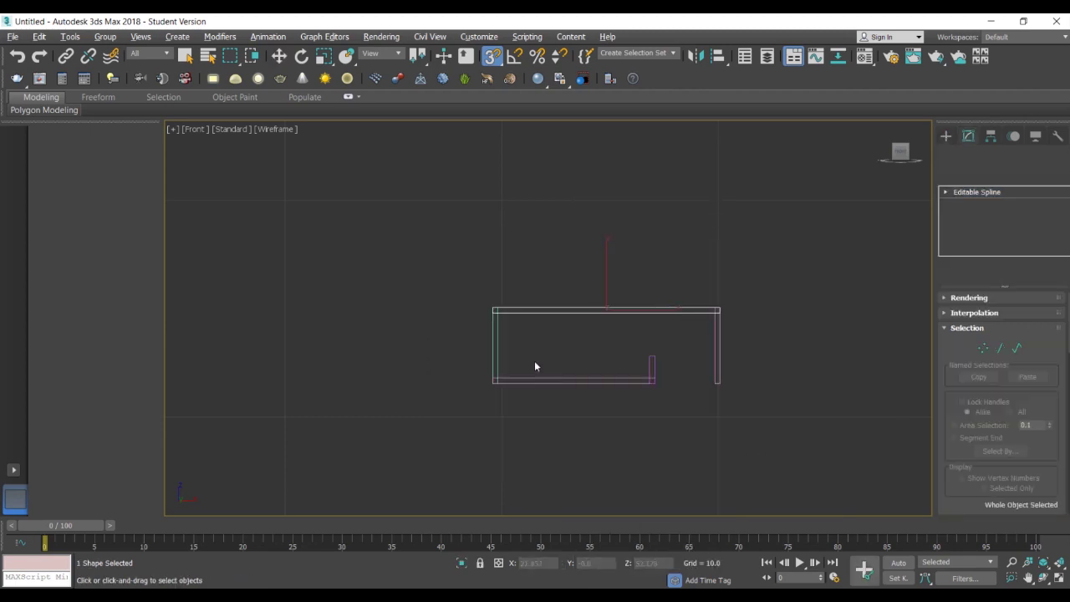
key(q)
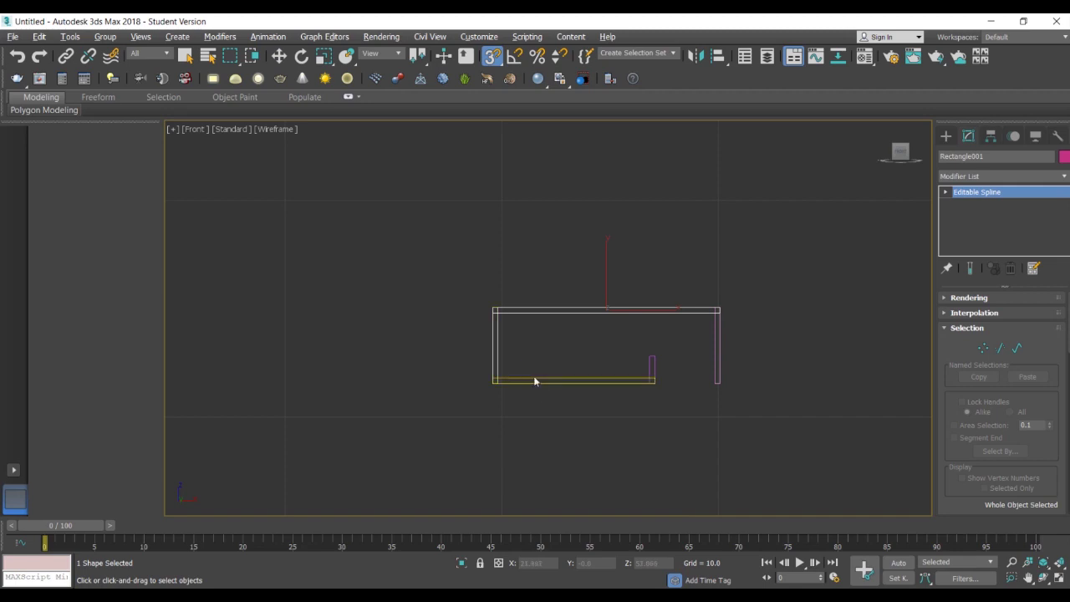
key(w)
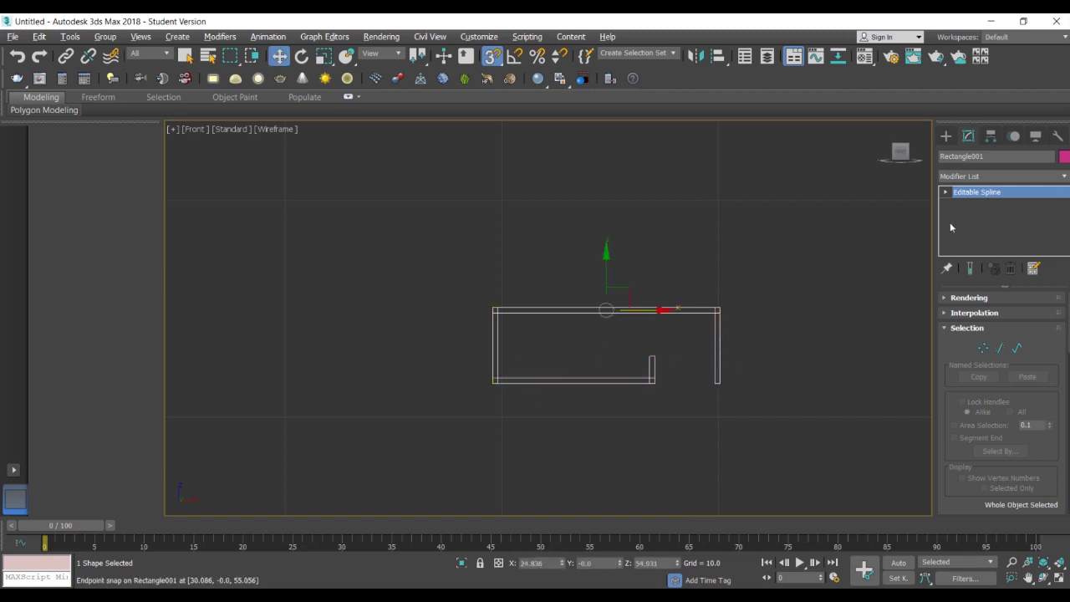
At Spline level, trim the overlapping segments where the boards cross at each corner of the profile
click(969, 228)
scroll(974, 418, down, 10)
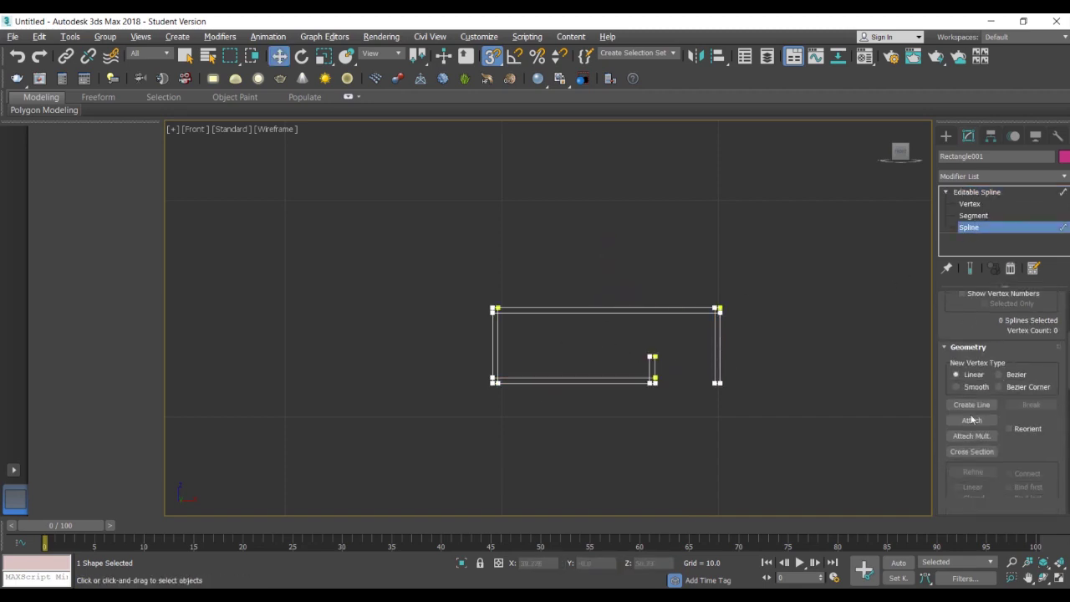
scroll(753, 305, up, 8)
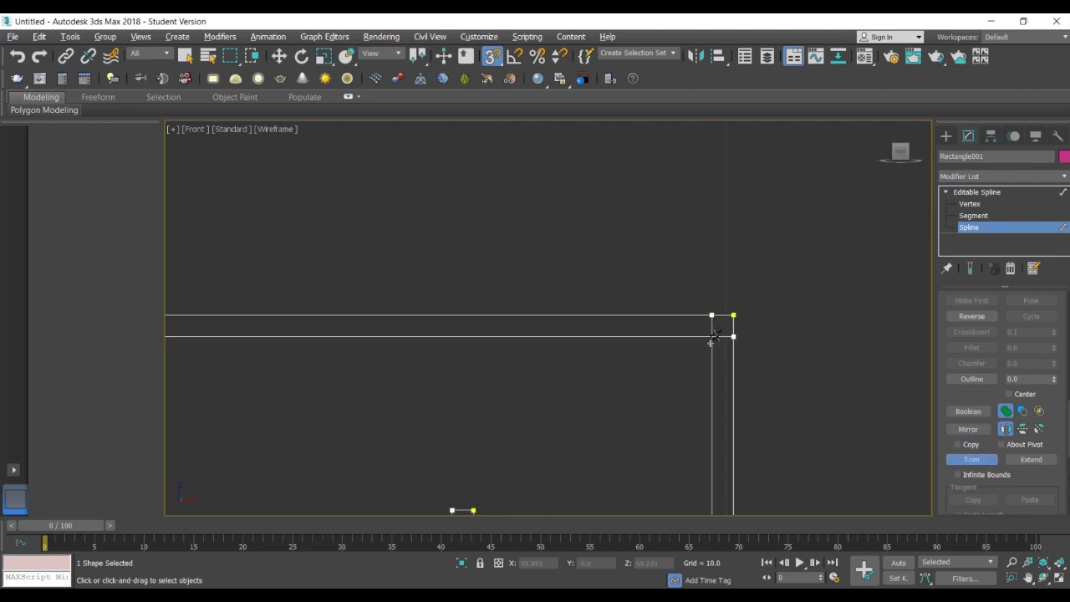
scroll(694, 284, down, 6)
middle_drag(548, 334, 708, 245)
scroll(656, 382, up, 3)
scroll(726, 388, down, 3)
middle_drag(726, 388, 137, 262)
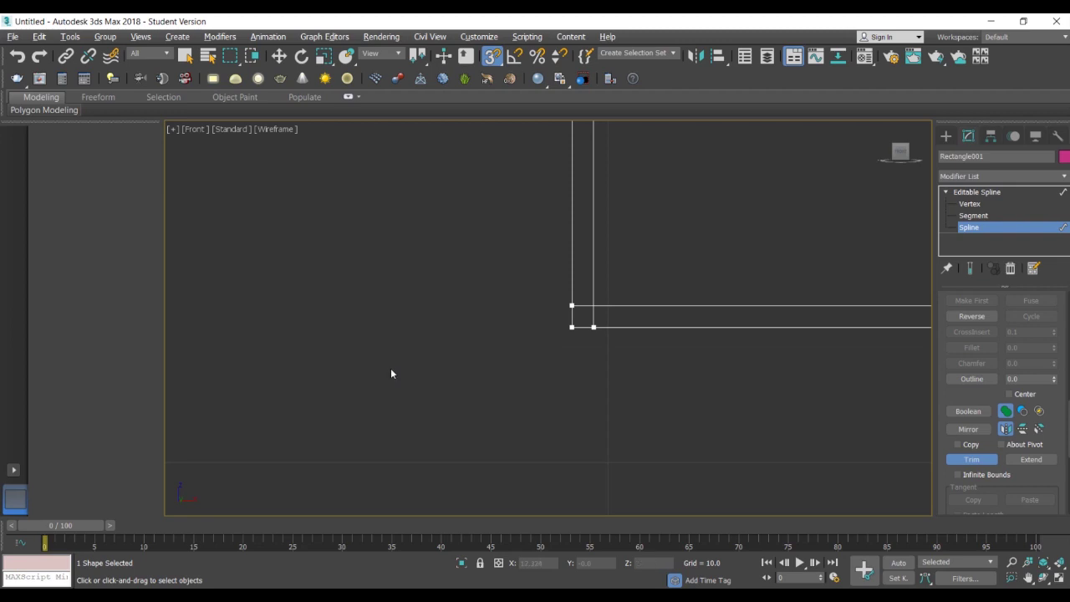
scroll(593, 313, down, 4)
scroll(636, 330, up, 5)
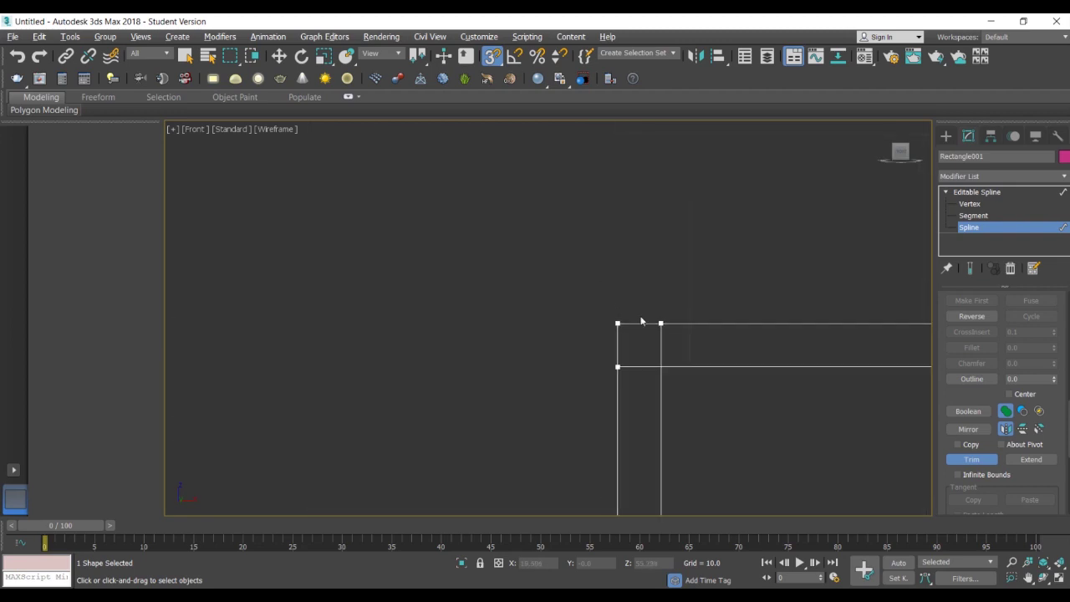
scroll(637, 365, down, 5)
middle_drag(577, 377, 386, 335)
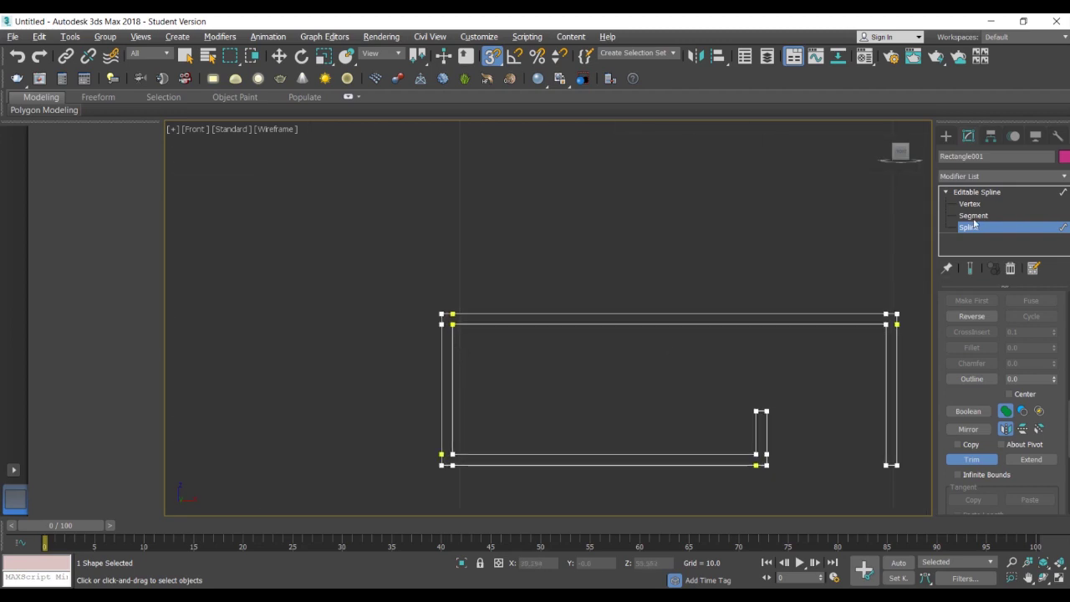
At Vertex level, delete the redundant vertices at the left-hand corners of the profile
click(980, 208)
scroll(415, 327, up, 5)
drag(510, 300, 505, 302)
key(Delete)
scroll(569, 350, down, 3)
middle_drag(594, 376, 568, 149)
scroll(520, 294, up, 3)
click(515, 320)
key(Delete)
click(482, 291)
key(Delete)
Delete the redundant vertices at the remaining corners of the profile
scroll(671, 320, down, 4)
middle_drag(725, 305, 609, 344)
scroll(484, 213, up, 5)
click(499, 241)
key(Delete)
scroll(774, 338, down, 4)
middle_drag(782, 361, 351, 209)
scroll(722, 352, up, 6)
click(798, 306)
key(Delete)
Weld the outer and inner vertices at the profile's upper-right corner
scroll(801, 321, down, 2)
middle_drag(801, 321, 622, 421)
scroll(638, 454, down, 5)
scroll(762, 275, up, 5)
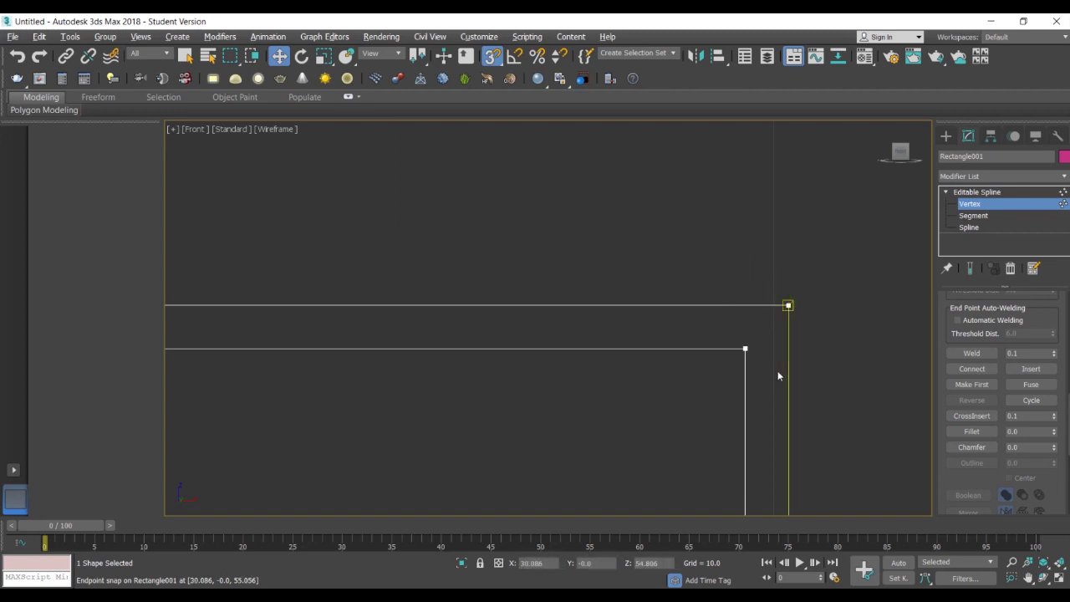
scroll(778, 375, down, 3)
click(961, 356)
drag(803, 322, 776, 355)
click(959, 354)
Weld the outer and inner vertices at the profile's upper-left corner
scroll(721, 408, down, 6)
middle_drag(600, 444, 692, 408)
scroll(619, 357, up, 6)
click(521, 360)
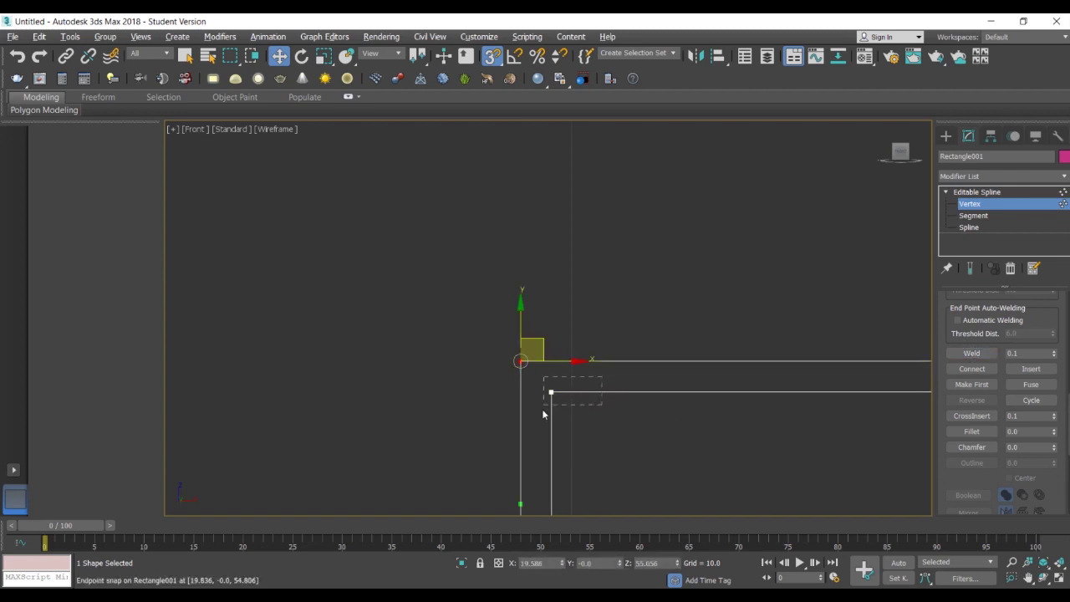
drag(543, 410, 541, 414)
click(967, 357)
Weld the inner and outer vertices at the profile's lower-left corner
scroll(779, 423, down, 3)
middle_drag(779, 423, 790, 249)
scroll(658, 454, up, 7)
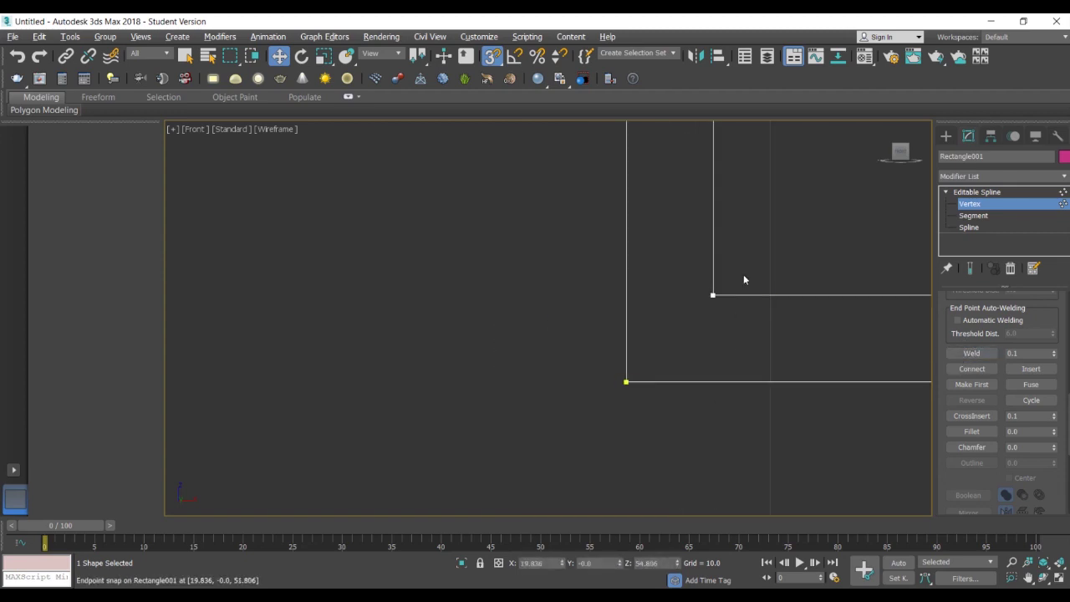
drag(739, 277, 699, 310)
click(986, 356)
drag(645, 382, 612, 373)
click(981, 353)
Weld the outer and inner vertices where the bottom board meets the short upright
scroll(875, 376, down, 3)
middle_drag(734, 376, 166, 410)
scroll(881, 395, down, 3)
middle_drag(879, 394, 566, 374)
scroll(654, 383, up, 4)
drag(700, 365, 669, 429)
click(984, 355)
drag(651, 310, 629, 357)
click(974, 357)
scroll(837, 358, down, 3)
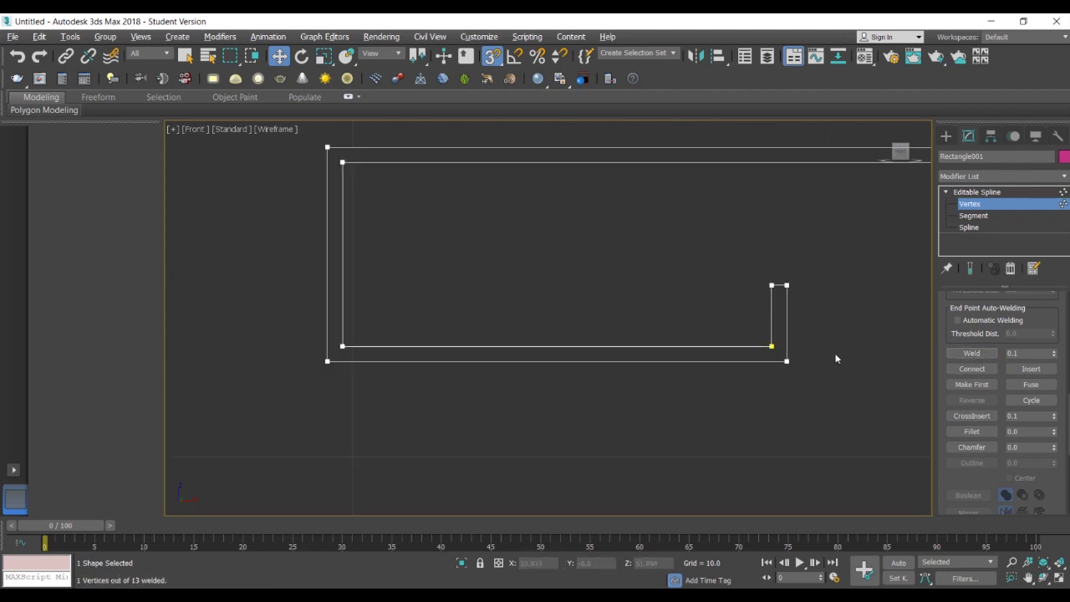
Apply an Extrude modifier to the whole profile and display the viewport with Default Shading
scroll(836, 358, down, 3)
click(982, 192)
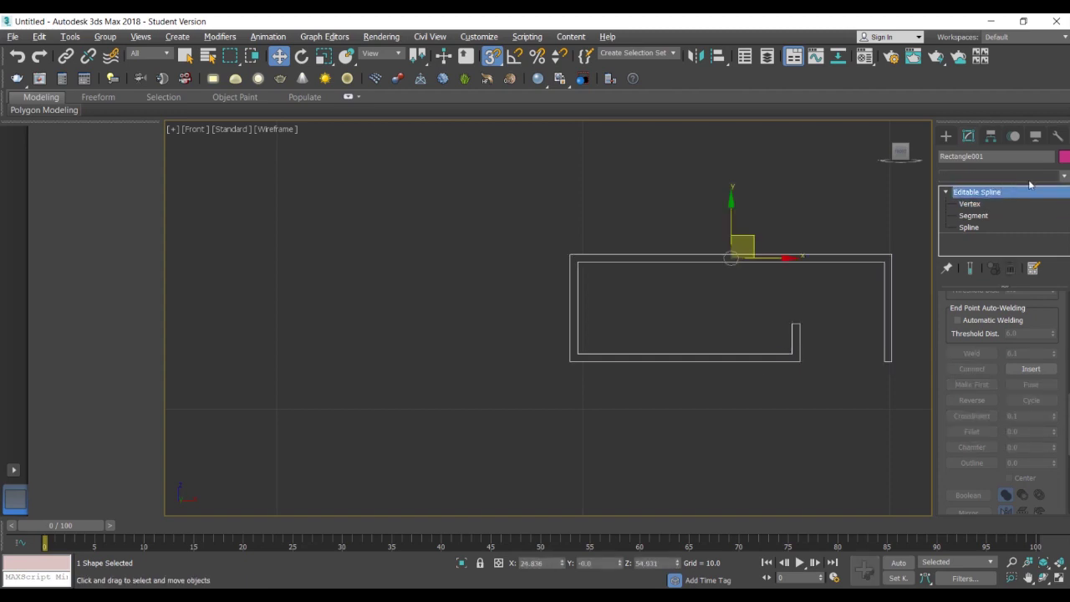
click(1030, 180)
click(1065, 177)
click(1065, 177)
text(ex)
click(1011, 187)
click(293, 130)
click(324, 142)
Set the profile's extrusion amount to -5 and deselect the object
mouse_move(629, 296)
alt+middle_down()
mouse_move(667, 325)
mouse_move(680, 297)
mouse_move(655, 307)
alt+middle_up()
text(-3)
key(Return)
mouse_move(822, 372)
alt+middle_down()
mouse_move(806, 372)
mouse_move(829, 386)
alt+middle_up()
text(-5)
key(Return)
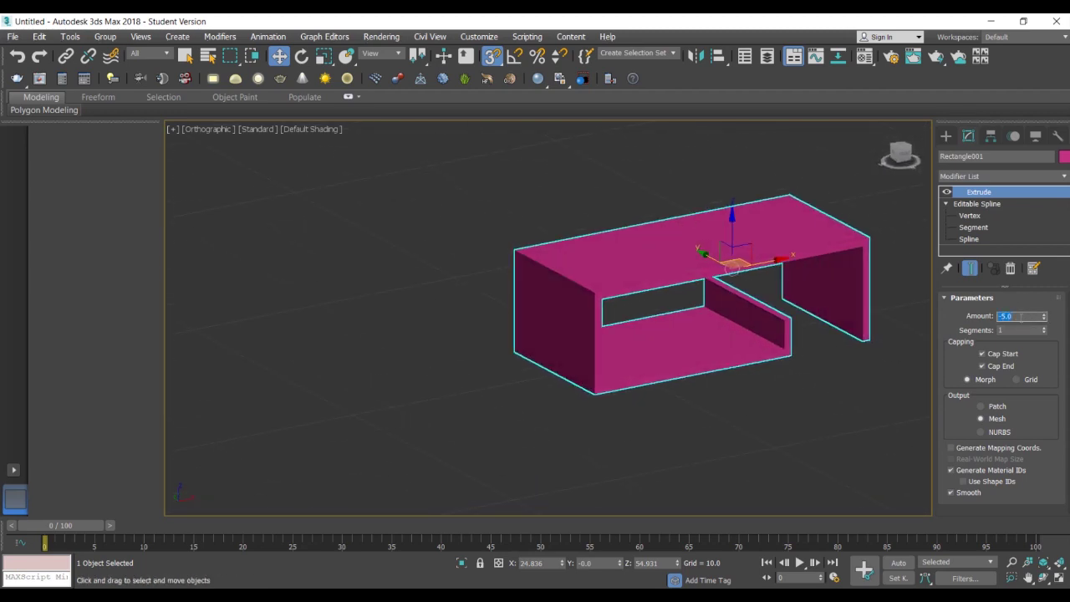
click(871, 392)
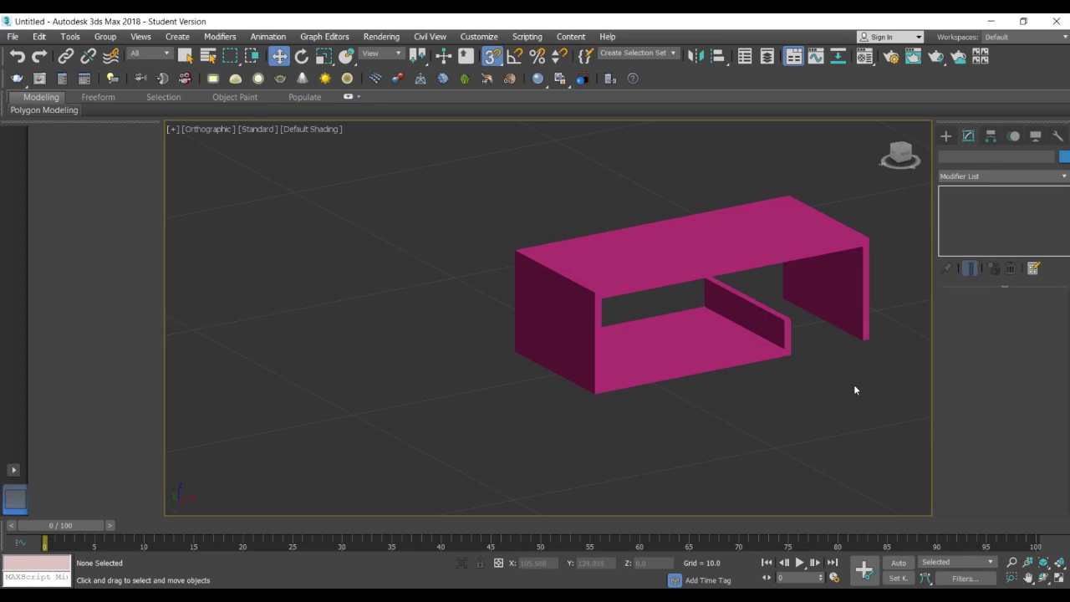
In the Front view, draw a 10-wide rectangle across the frame's inner opening and set its length to 3
key(f)
scroll(853, 386, up, 4)
middle_drag(786, 366, 752, 339)
click(945, 136)
click(1043, 233)
drag(232, 218, 851, 419)
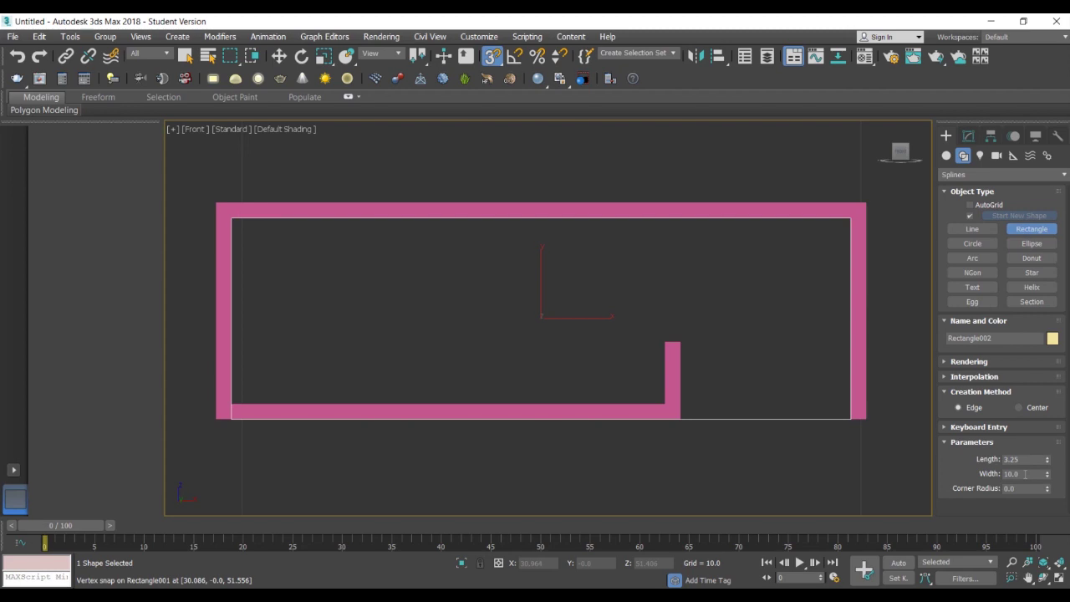
text(3)
key(Return)
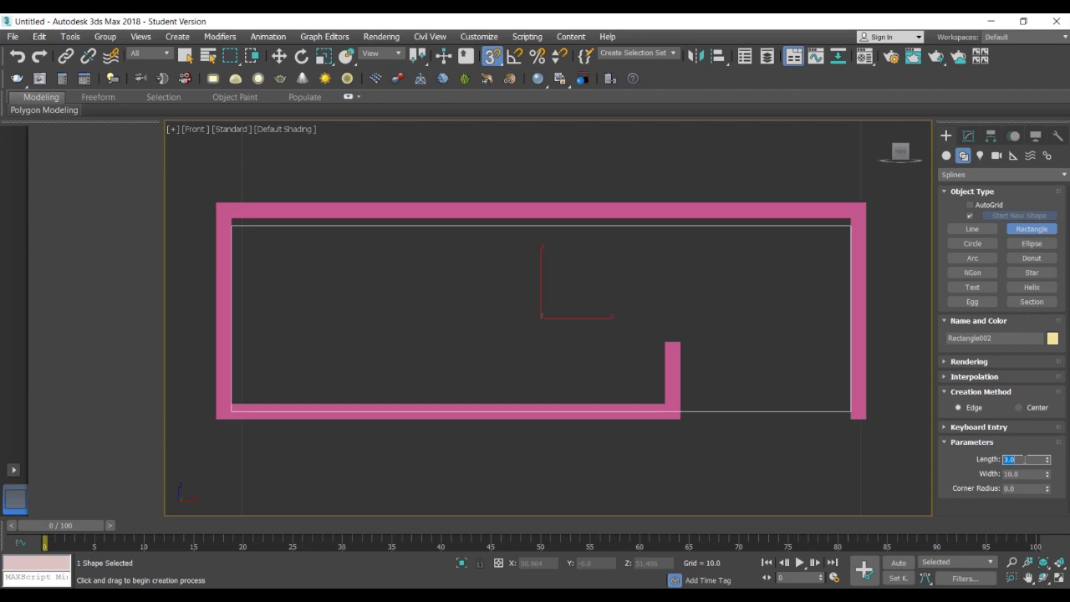
Move the new rectangle vertically so it snaps into place within the frame's inner opening
click(280, 57)
scroll(233, 212, up, 6)
drag(226, 269, 226, 239)
scroll(525, 355, down, 7)
middle_drag(483, 362, 427, 361)
scroll(618, 417, up, 2)
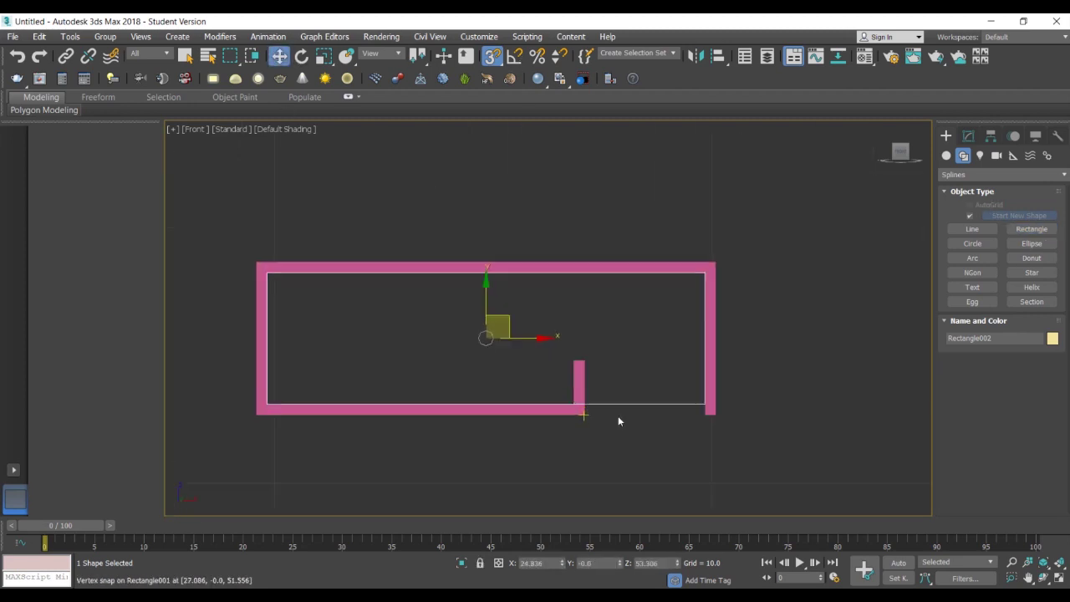
Isolate the inner rectangle, extrude it by -0.001 and give it a teal object colour
key(alt+q)
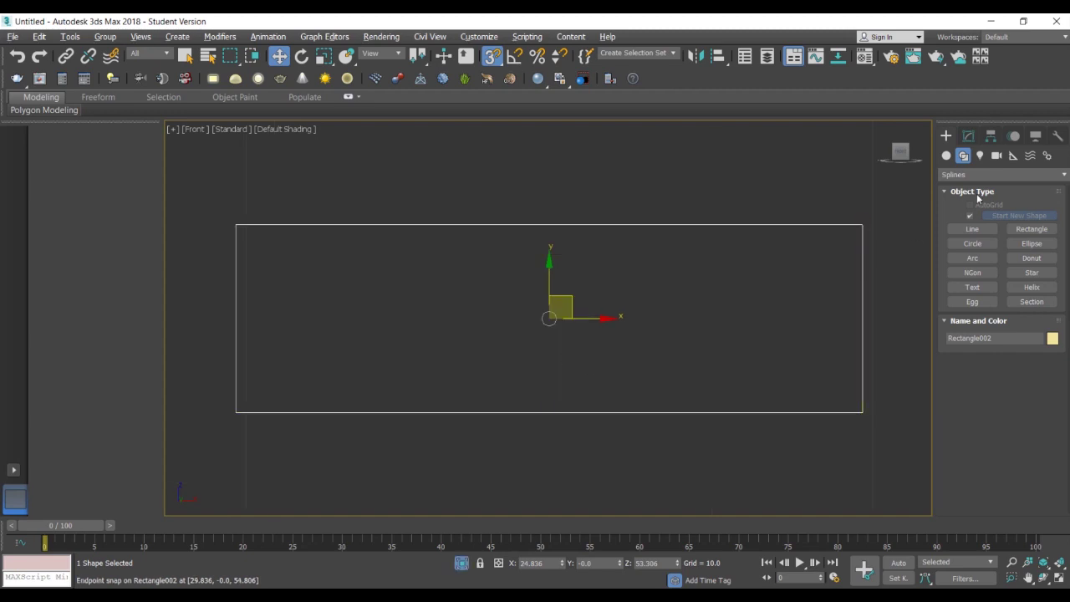
click(968, 135)
click(1003, 175)
scroll(1017, 193, down, 5)
click(1016, 191)
double_click(1031, 316)
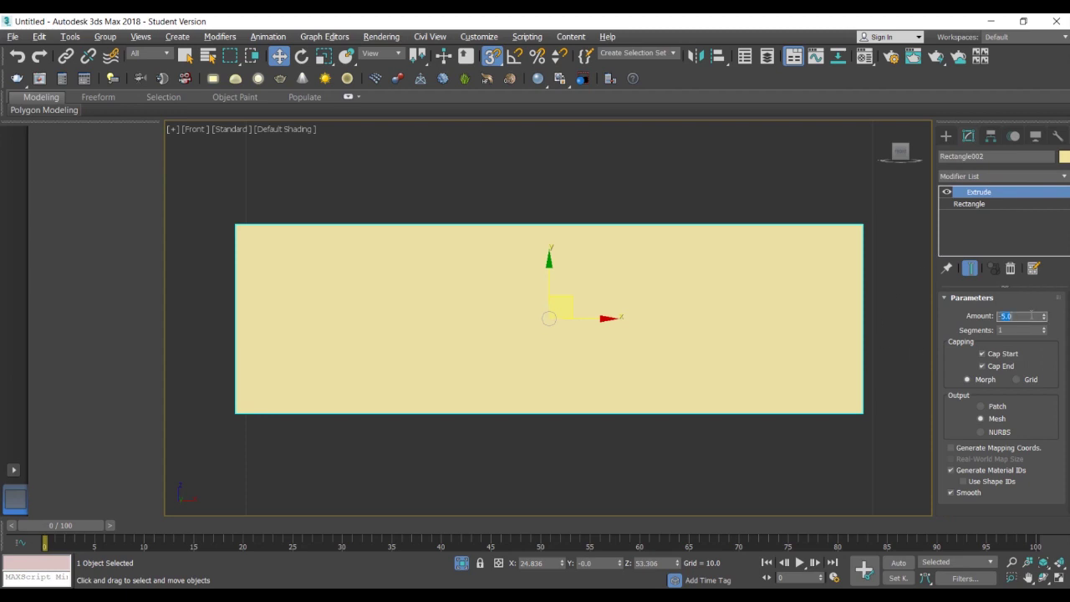
click(1064, 157)
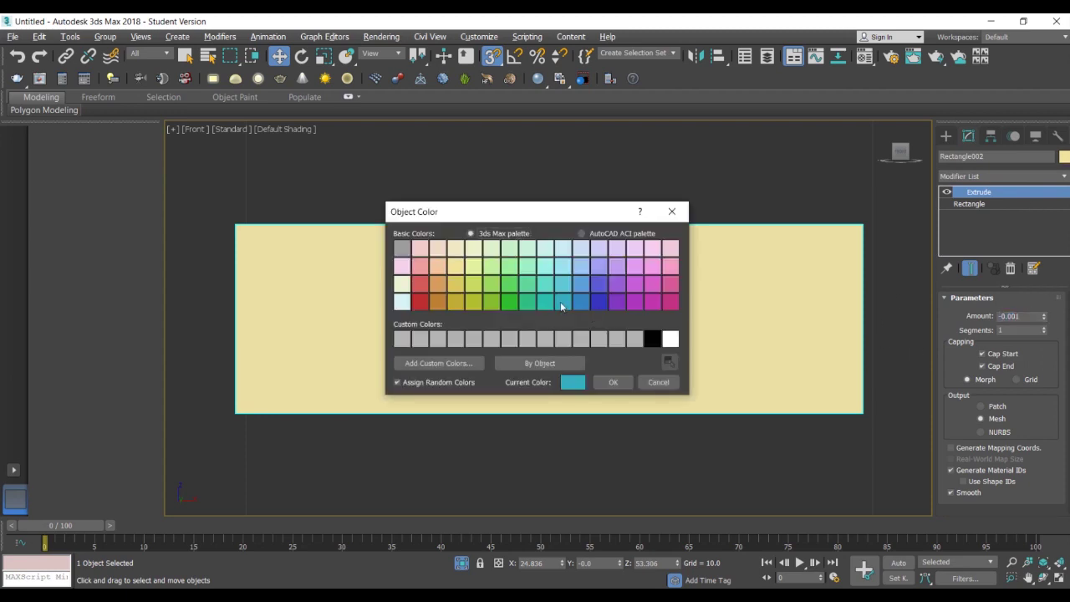
click(613, 382)
Draw a full-height vertical line snapped to the teal panel's left edge and move it slightly inward
click(946, 135)
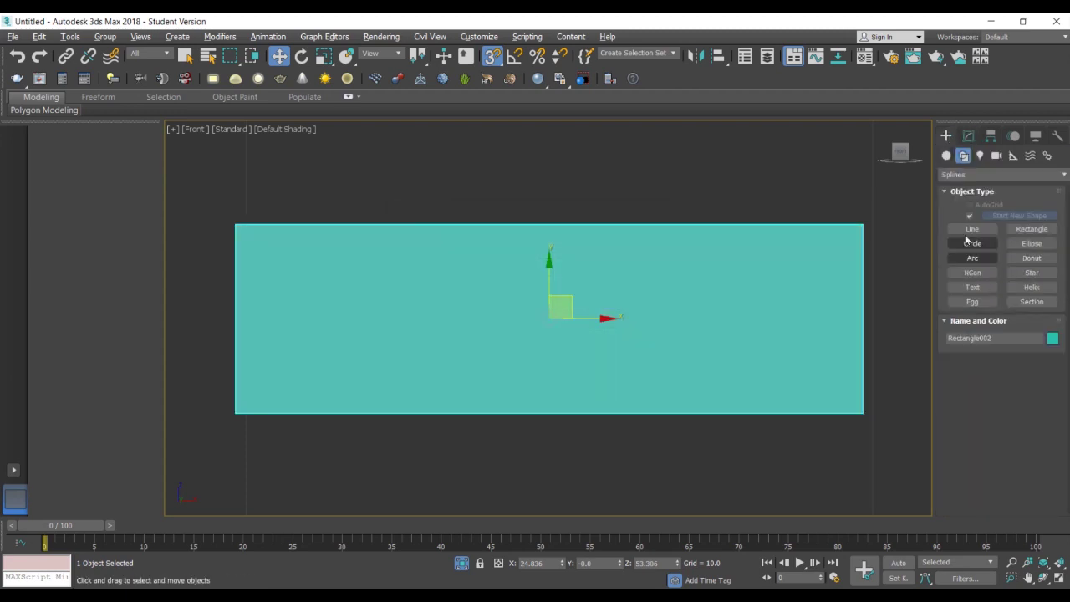
click(972, 230)
click(235, 413)
click(234, 224)
right_click(239, 222)
click(279, 57)
mouse_move(266, 320)
mouse_down()
mouse_move(309, 319)
mouse_move(276, 319)
mouse_up()
With snapping off, clone the vertical line into seven evenly spaced copies across the teal panel and deselect them
key(s)
alt+middle_drag(346, 442, 391, 455)
key(f)
scroll(400, 392, down, 2)
middle_drag(399, 392, 235, 396)
shift+drag(399, 345, 491, 351)
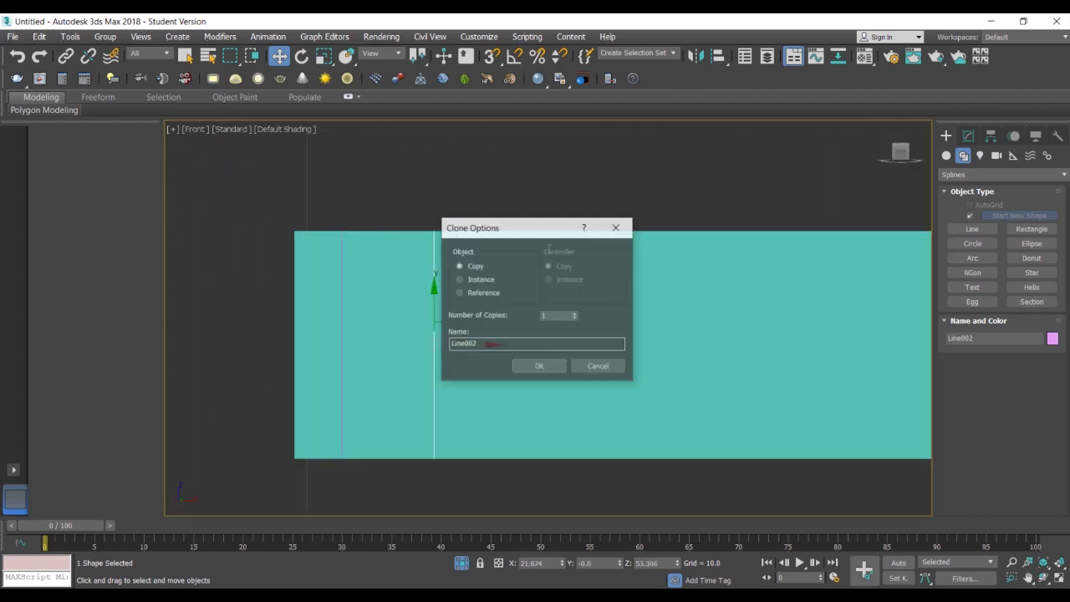
click(539, 370)
scroll(642, 316, down, 3)
middle_drag(664, 271, 496, 242)
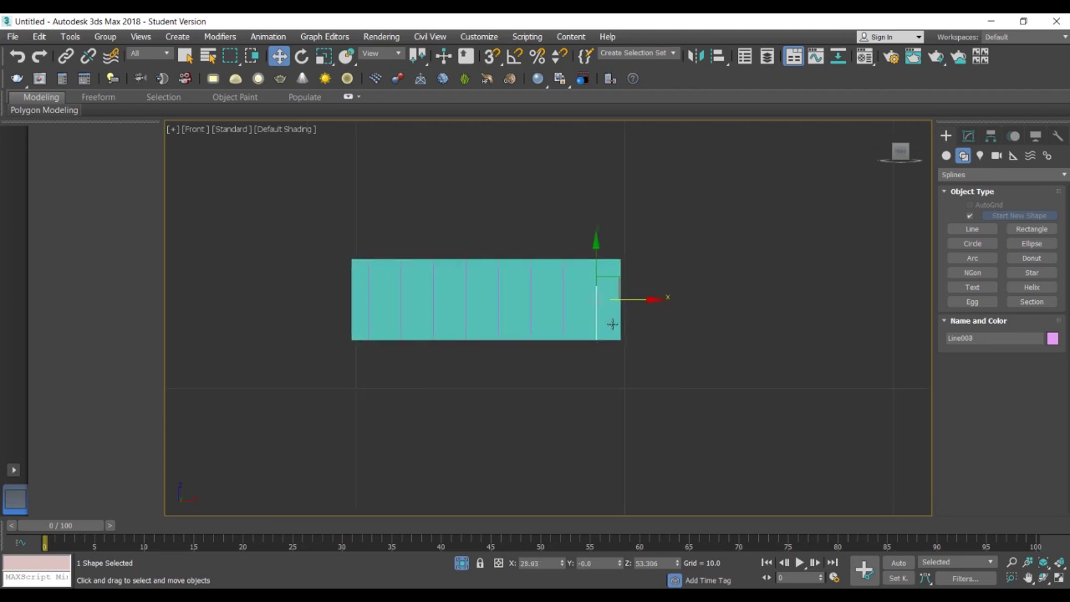
scroll(617, 327, up, 1)
click(598, 397)
scroll(577, 368, up, 2)
scroll(546, 362, down, 1)
middle_drag(497, 382, 617, 438)
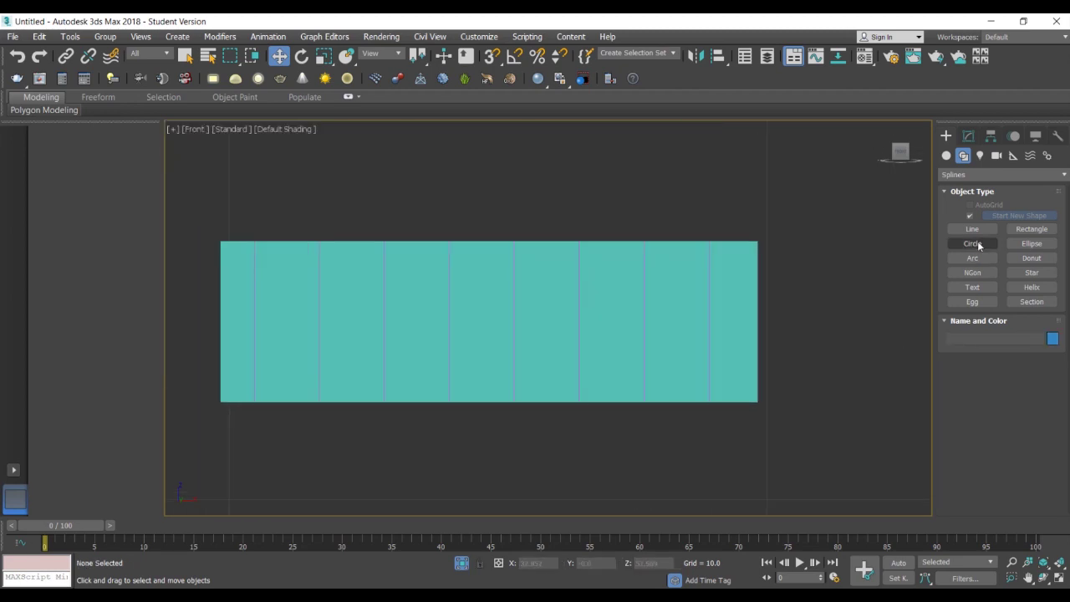
Make the vertical lines renderable and visible in the viewport with a radial thickness of 0.06
click(711, 307)
click(968, 137)
click(1003, 299)
click(950, 301)
click(950, 311)
click(949, 310)
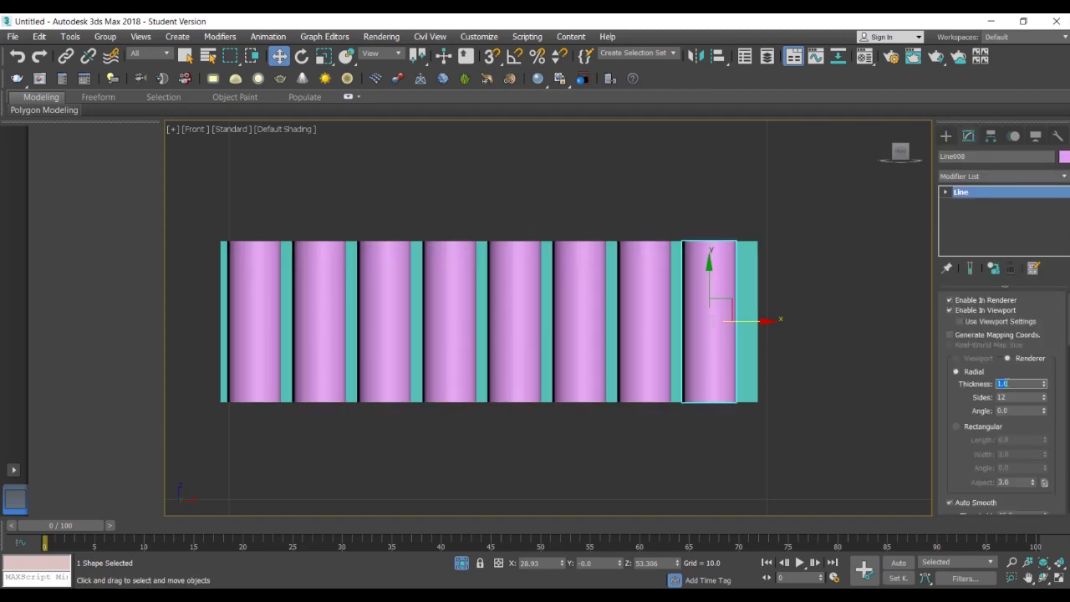
text(0.06)
key(Return)
click(827, 339)
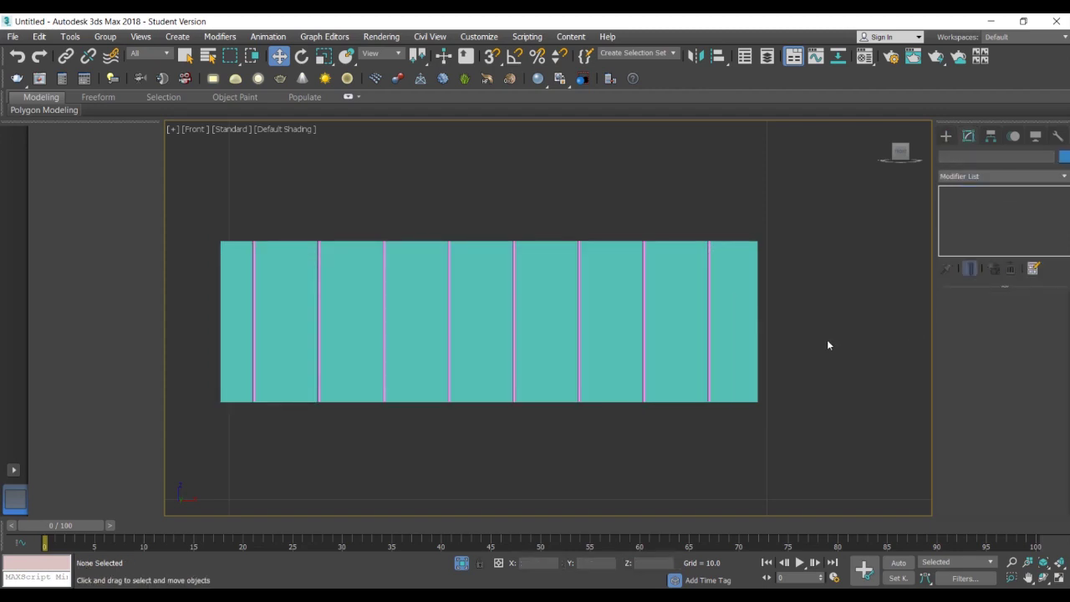
Draw a horizontal line snapped along the panel's top edge and lower it to about 54.065 in Z
click(946, 136)
click(973, 229)
key(s)
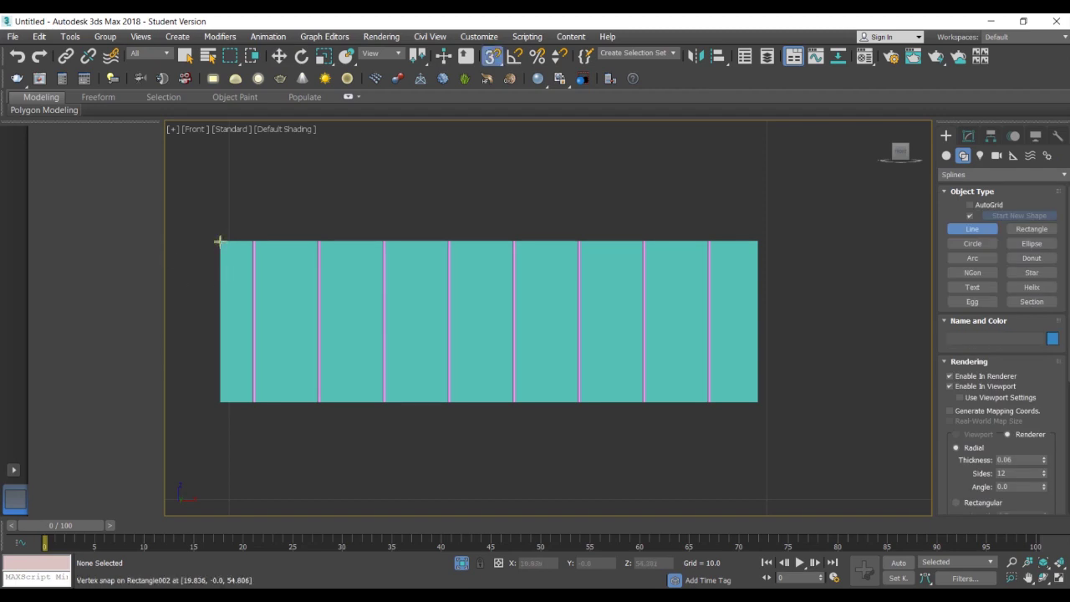
click(220, 241)
click(759, 241)
right_click(790, 256)
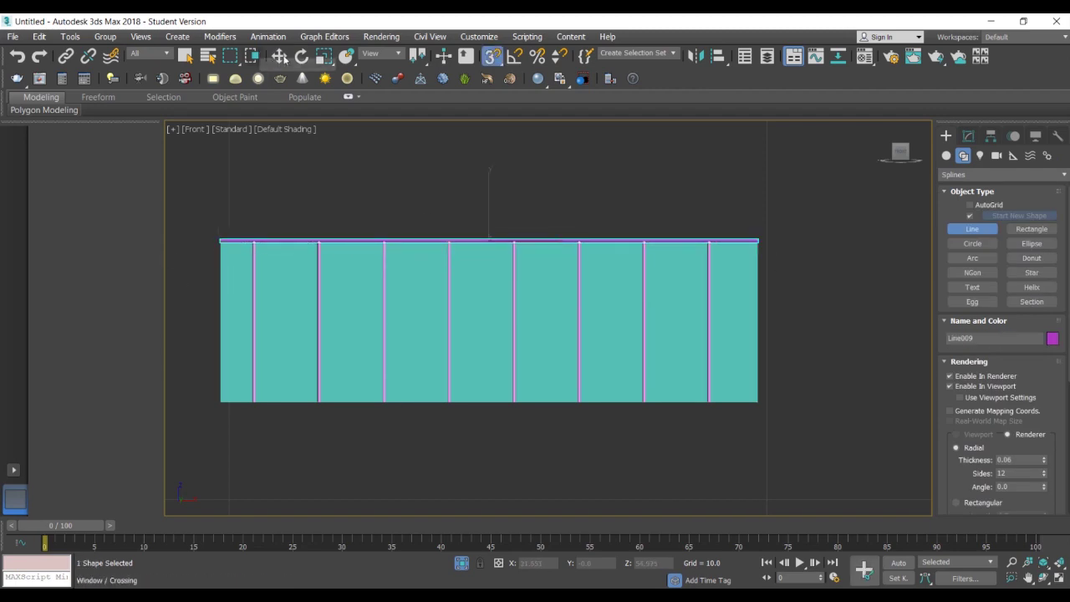
click(278, 57)
drag(489, 194, 486, 235)
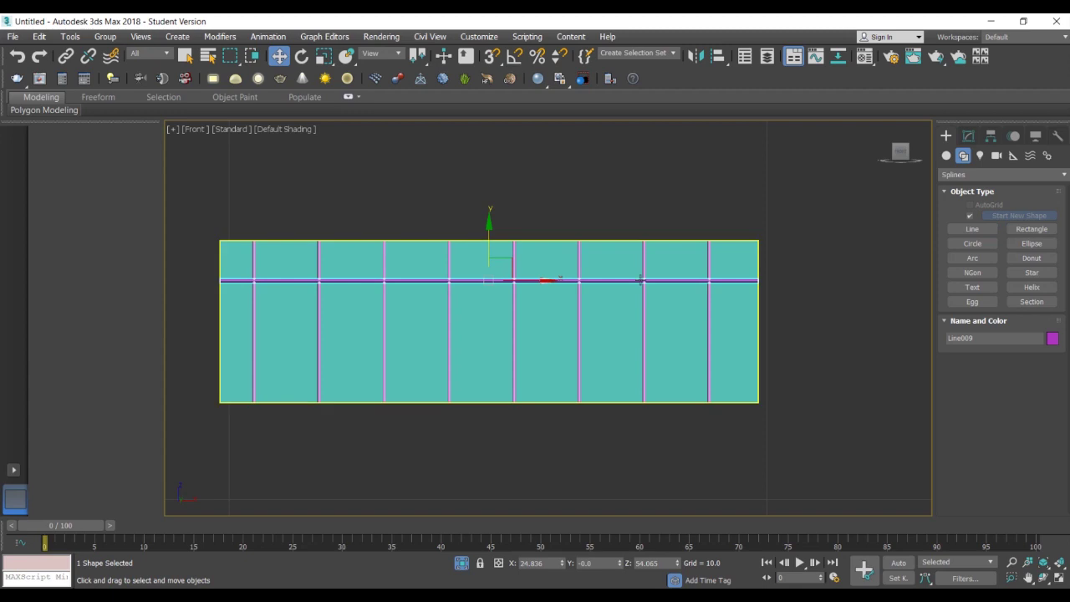
Set the horizontal bar's radial thickness to 0.09 and deselect it
click(969, 137)
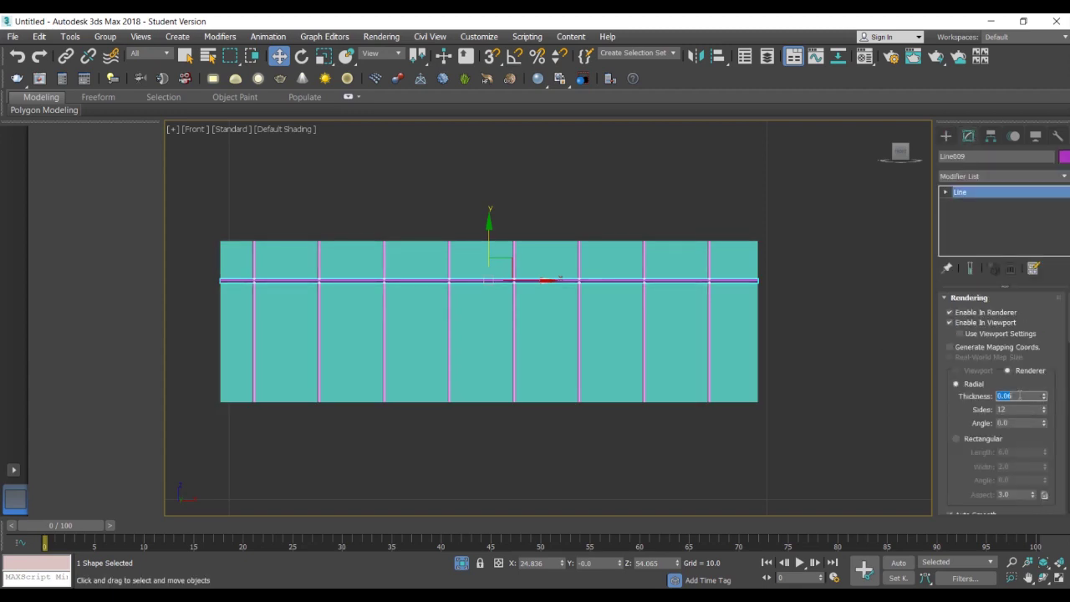
text(0.1)
key(Return)
text(.08)
key(Return)
click(770, 343)
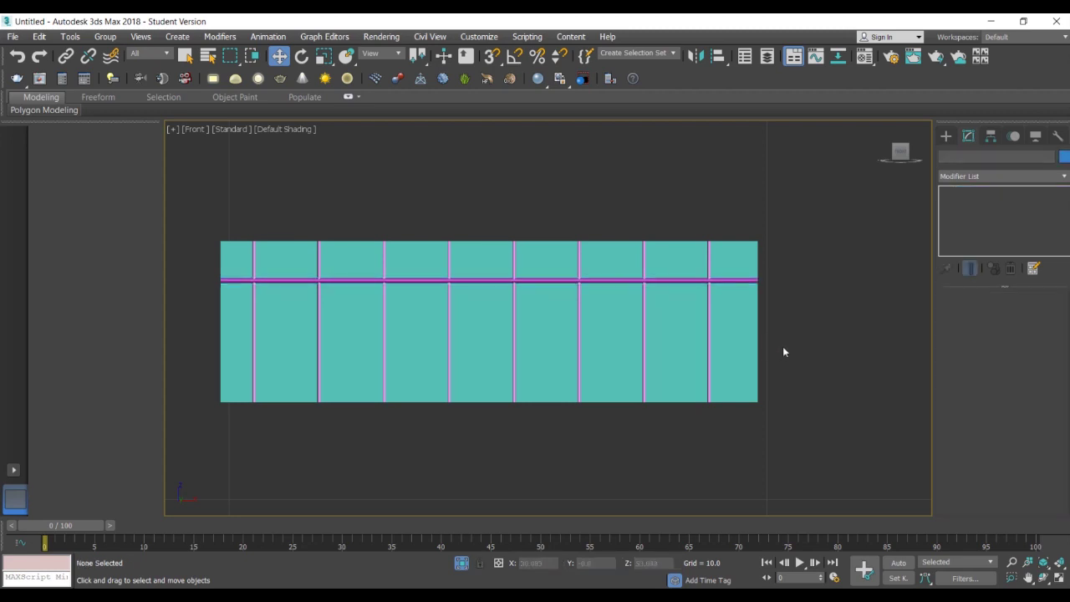
Change the horizontal bar's object colour to orange
middle_drag(779, 344, 838, 352)
click(805, 288)
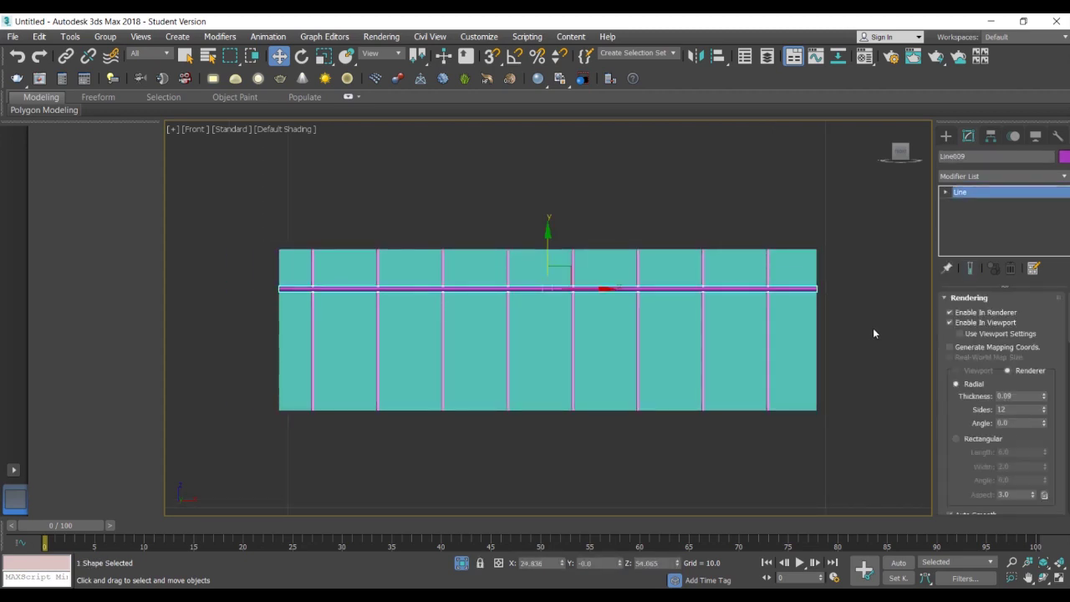
click(1064, 158)
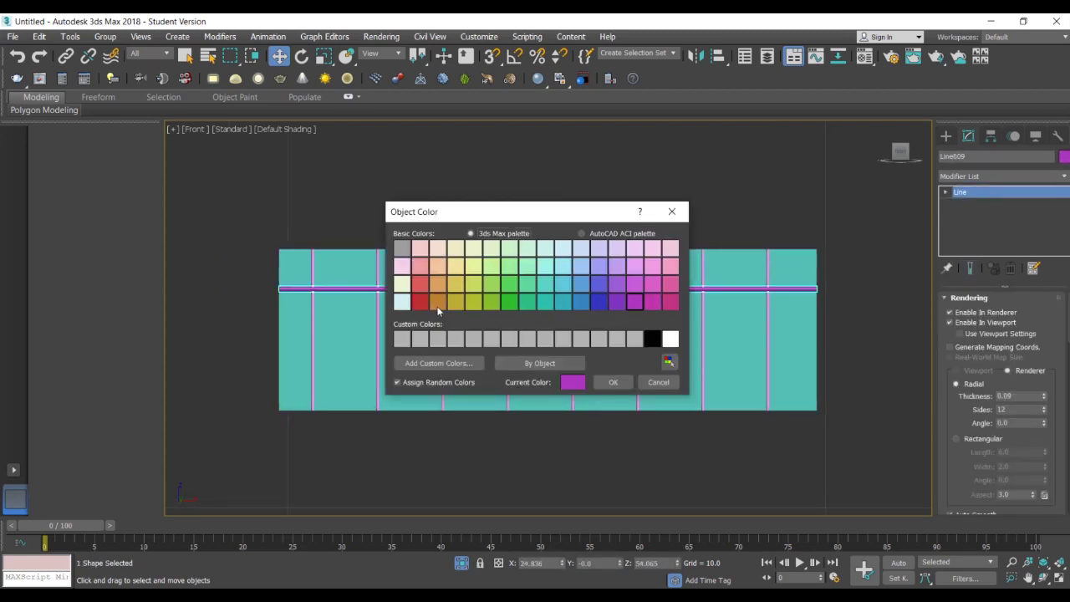
click(610, 384)
middle_drag(622, 430, 729, 502)
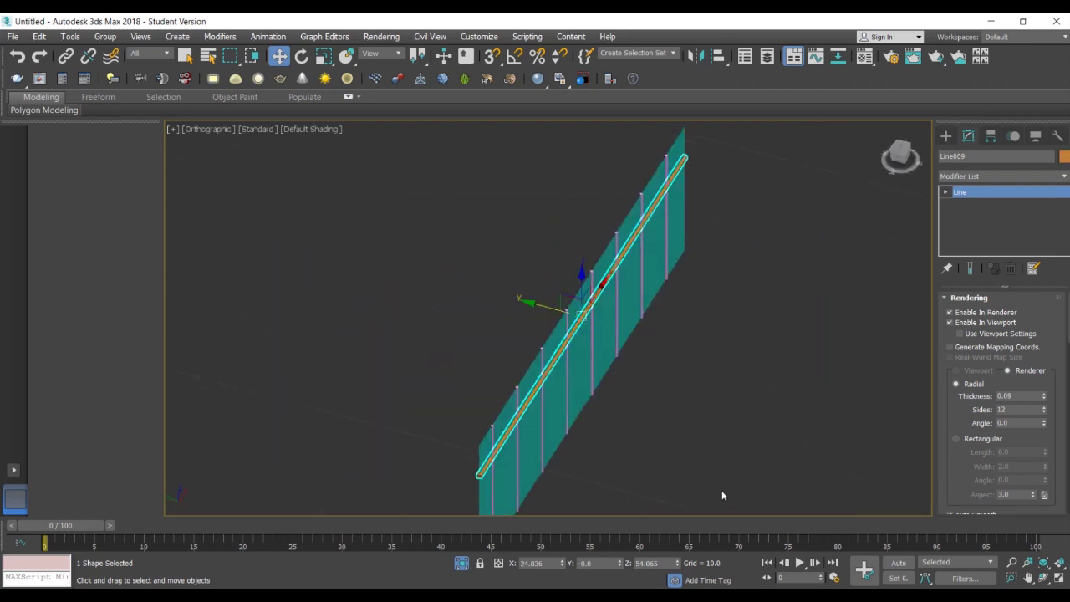
Hide the teal panel so only the bars are shown in the Front view
click(585, 385)
right_click(584, 379)
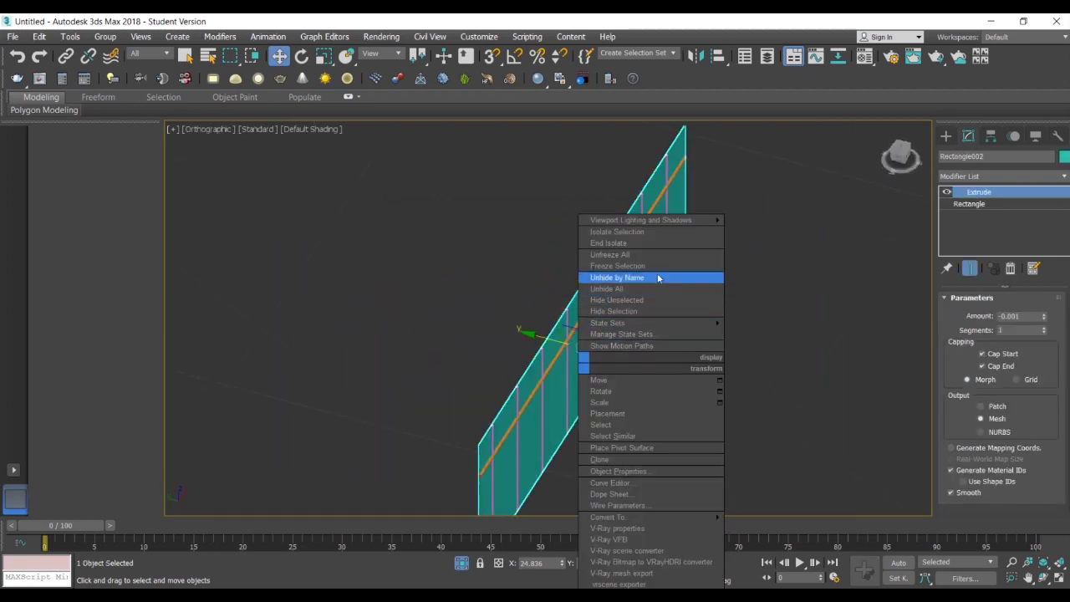
click(650, 313)
key(Delete)
key(f)
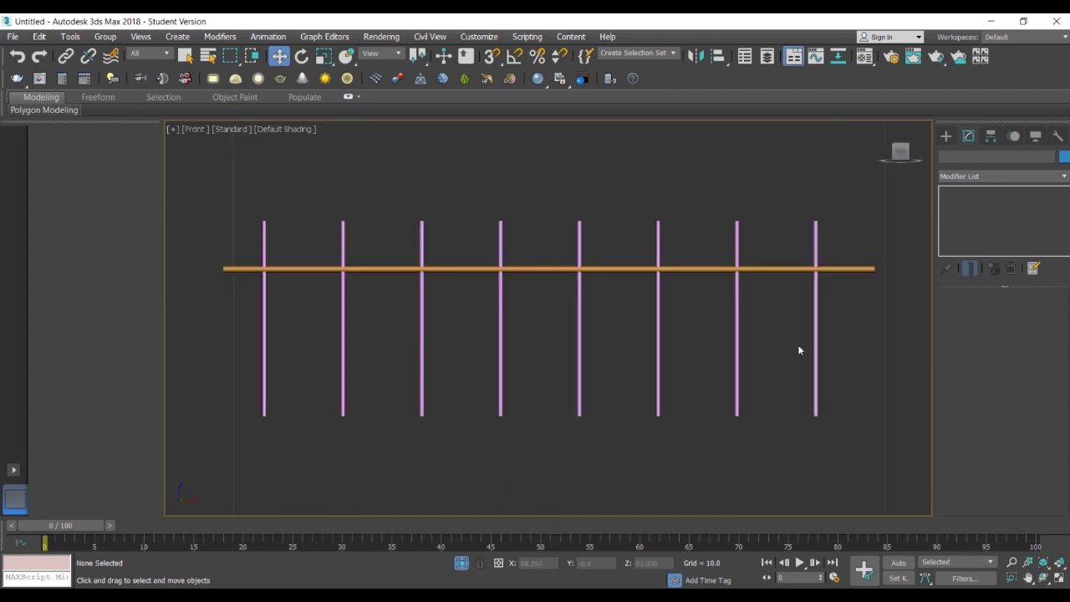
Select all the remaining bars and give them the same orange object colour
drag(151, 422, 150, 420)
click(1064, 156)
click(439, 303)
click(612, 383)
click(653, 477)
scroll(653, 475, down, 3)
right_click(671, 280)
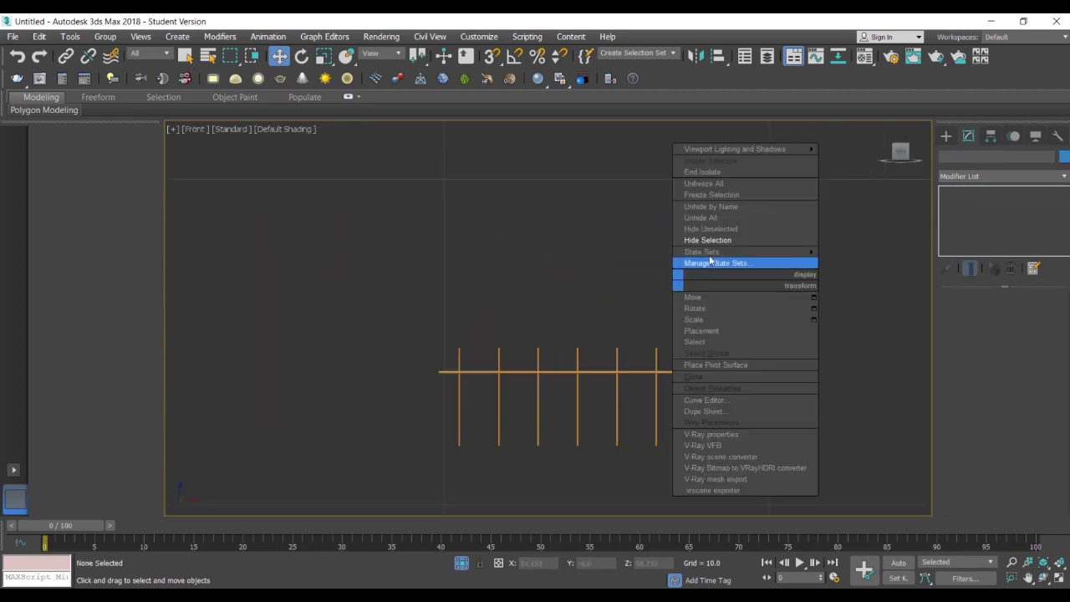
click(725, 218)
scroll(721, 467, up, 2)
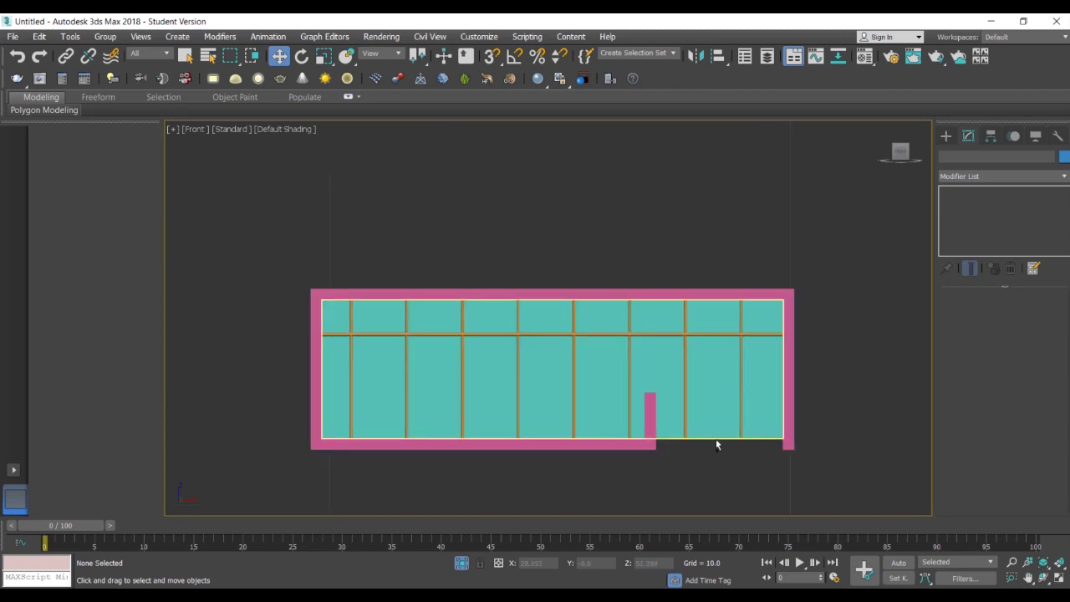
key(ctrl+z)
Select all nine bars, unhide the other objects, and isolate the bars together with the teal panel
key(ctrl+a)
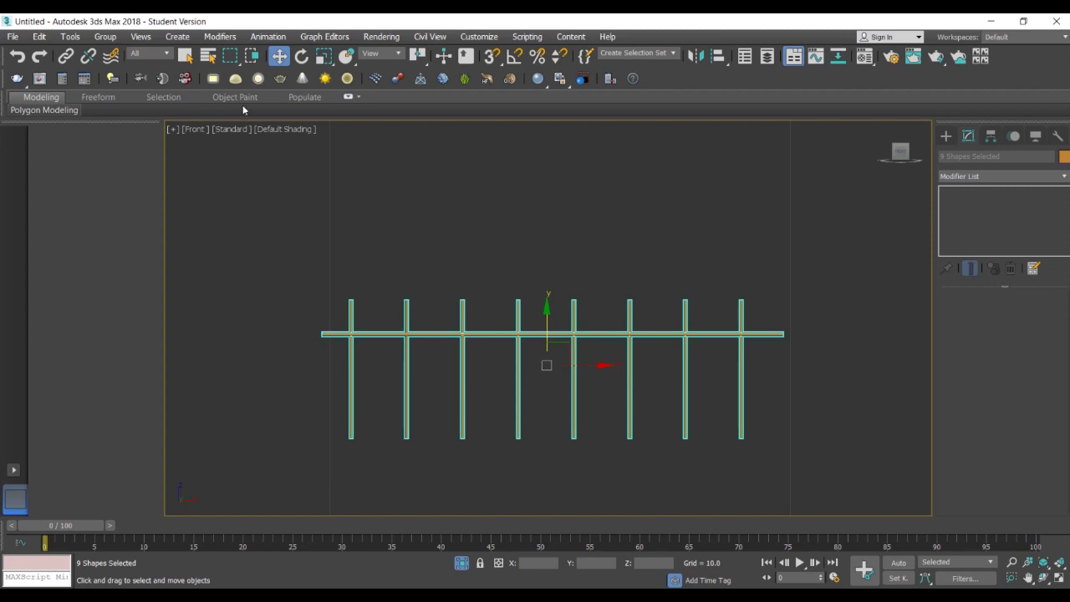
right_click(539, 259)
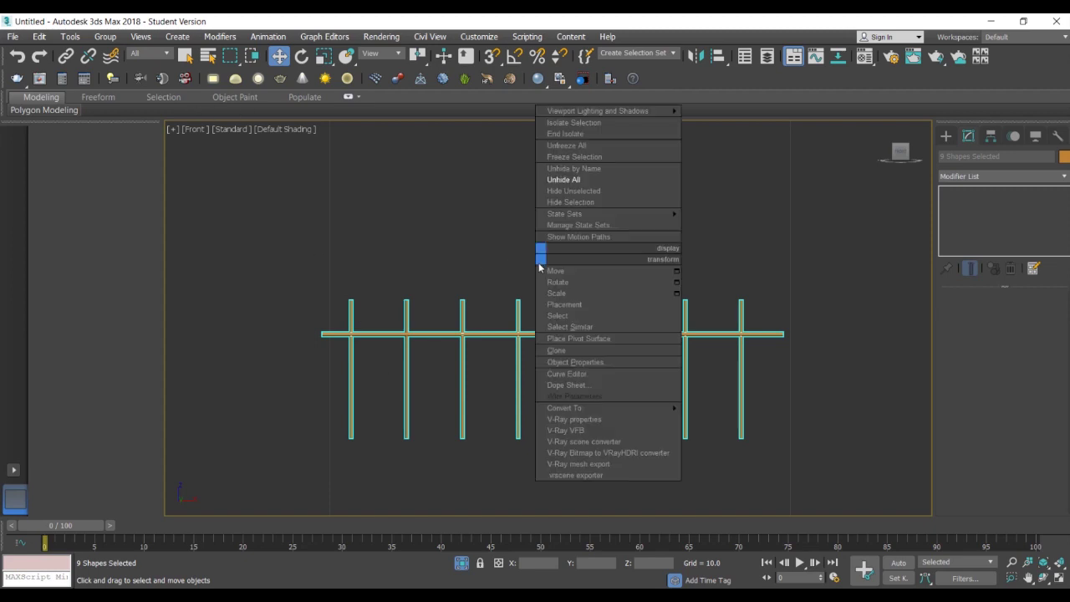
click(570, 194)
right_click(599, 236)
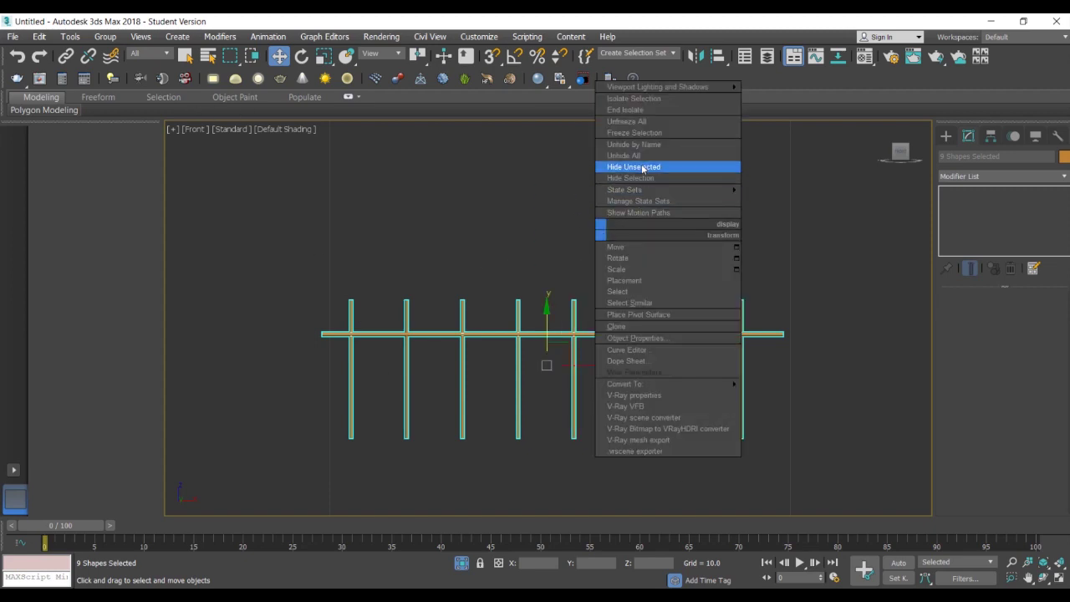
click(644, 159)
ctrl+click(708, 410)
key(alt+q)
Select the teal panel and all its bars in the Front view and group them as "glass"
mouse_move(520, 483)
alt+middle_down()
mouse_move(582, 503)
mouse_move(682, 482)
mouse_move(523, 488)
alt+middle_up()
click(523, 483)
key(u)
key(f)
scroll(764, 311, down, 2)
drag(872, 229, 404, 483)
click(118, 38)
click(119, 57)
text(glass)
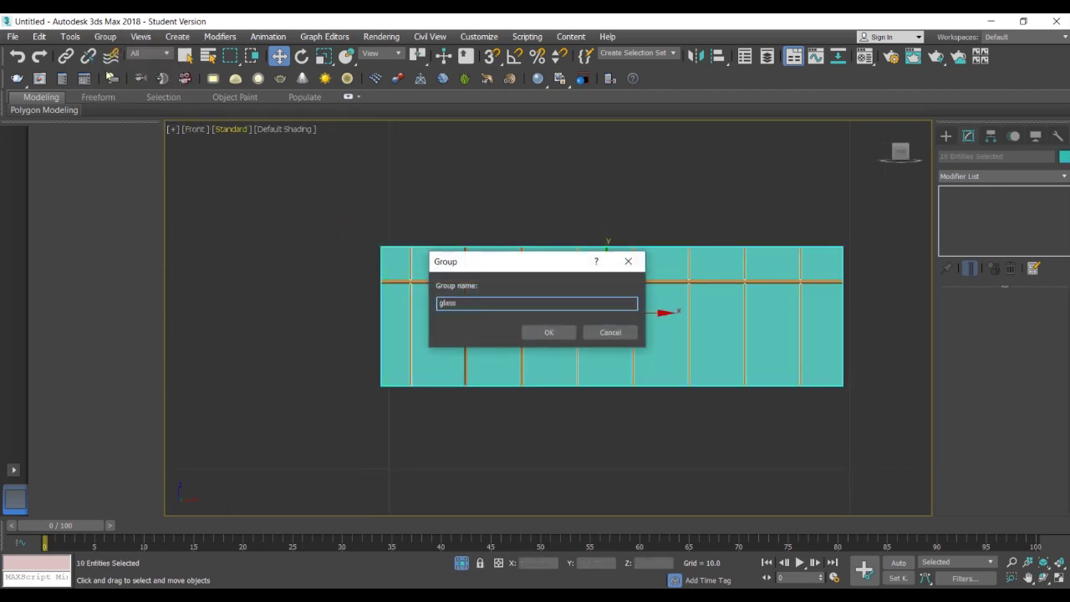
click(537, 331)
Unhide all objects and offset the glass group by 1.5 along the world Y axis
right_click(546, 217)
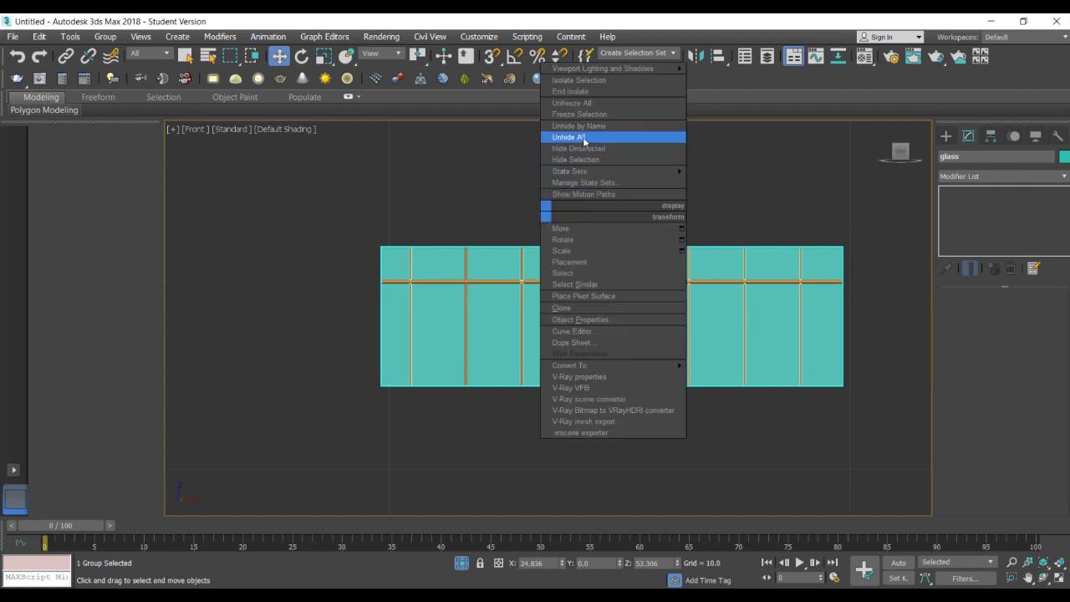
click(580, 136)
alt+middle_drag(682, 455, 751, 485)
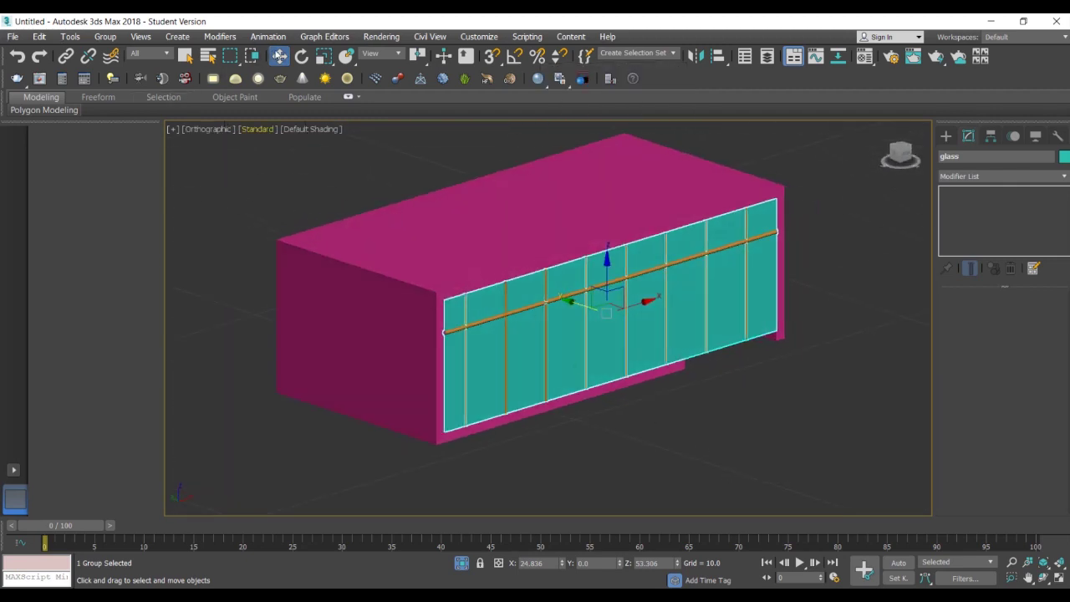
right_click(279, 55)
text(1.)
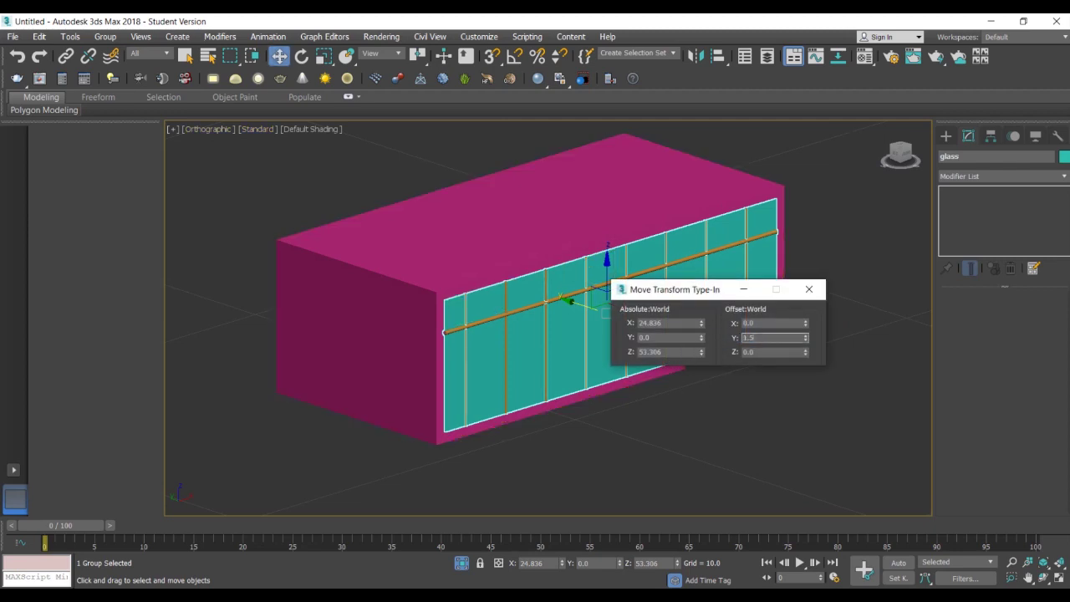
text(5)
key(Return)
click(809, 290)
In the Front view, draw a snapped rectangle 0.25 long and 2.75 wide across the gap in the bottom board
mouse_move(741, 403)
alt+middle_down()
mouse_move(714, 405)
mouse_move(764, 411)
mouse_move(724, 411)
alt+middle_up()
key(z)
alt+middle_drag(747, 407, 714, 385)
key(f)
middle_drag(709, 468, 633, 451)
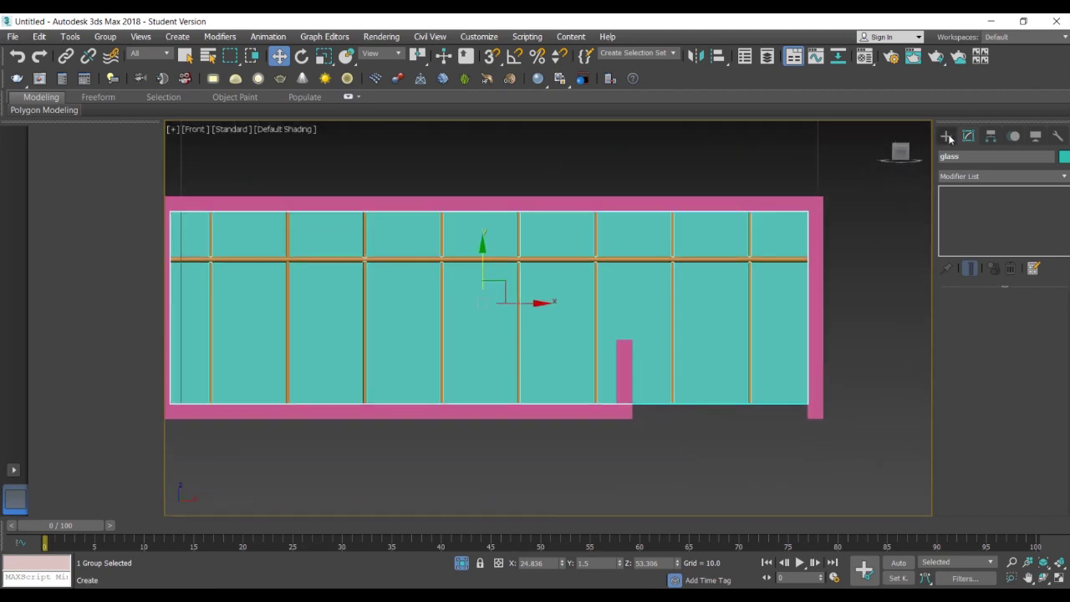
click(947, 136)
click(1029, 231)
key(s)
mouse_move(808, 404)
mouse_down()
mouse_move(748, 425)
mouse_move(632, 418)
mouse_up()
Turn off renderer and viewport rendering for the new gap rectangle and keep it selected
click(951, 376)
click(951, 386)
click(968, 136)
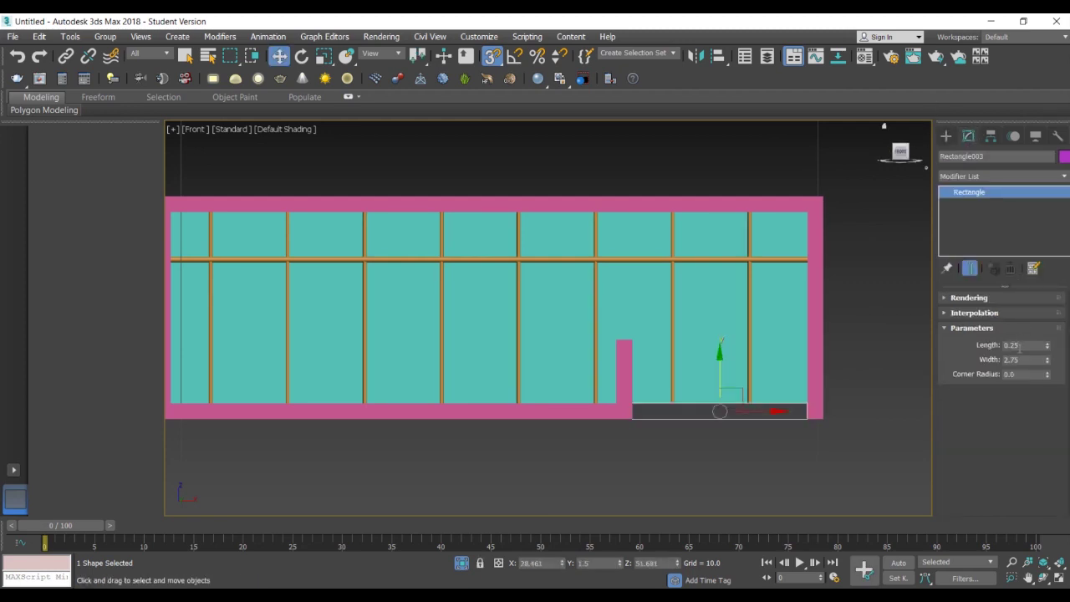
click(857, 455)
click(806, 419)
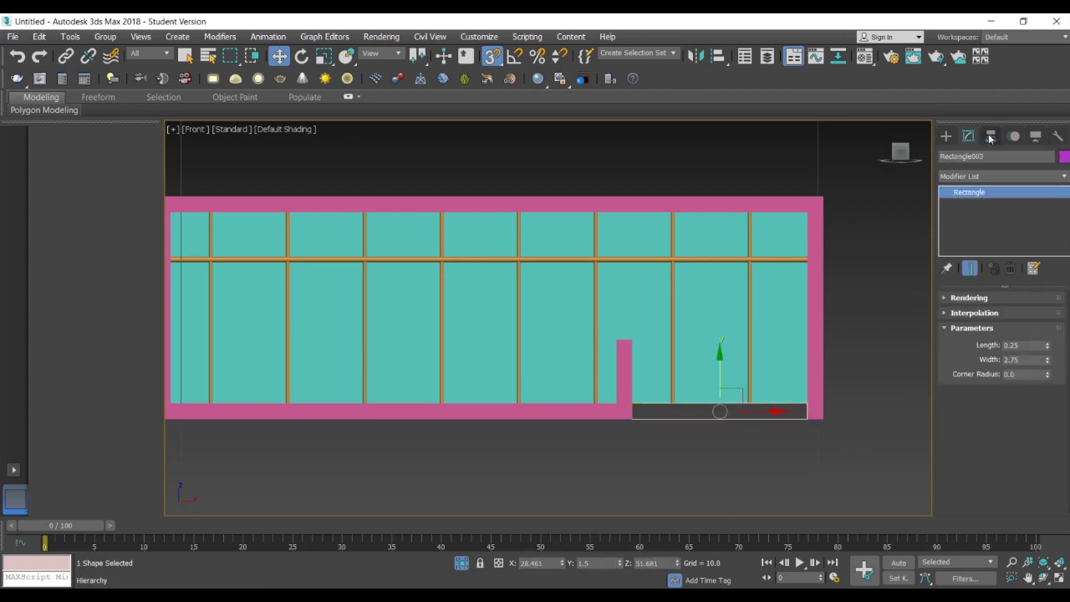
Extrude the gap rectangle by -0.1 and deselect it
click(973, 176)
text(ex)
click(971, 189)
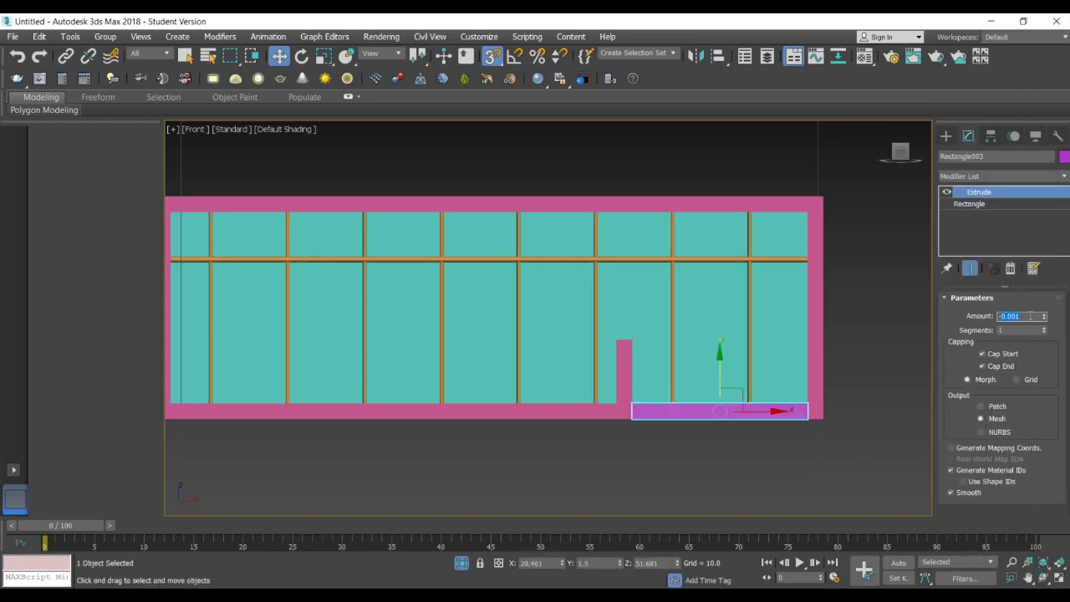
click(888, 408)
alt+middle_drag(821, 385, 758, 422)
key(p)
key(z)
key(f)
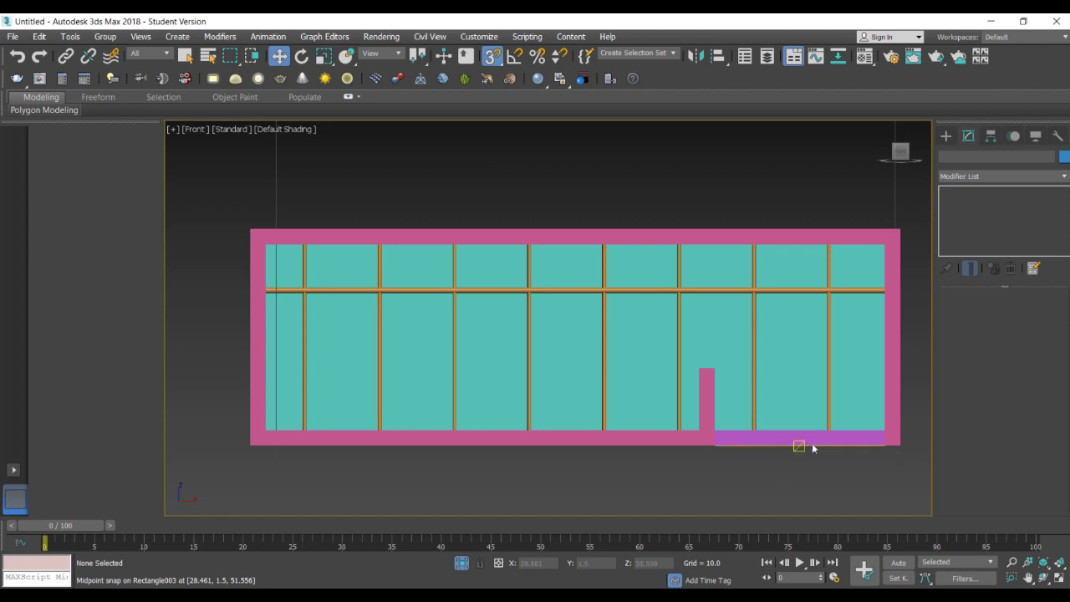
Recolour the strip in the bottom gap with a grey custom colour and deselect it
click(804, 440)
click(1065, 157)
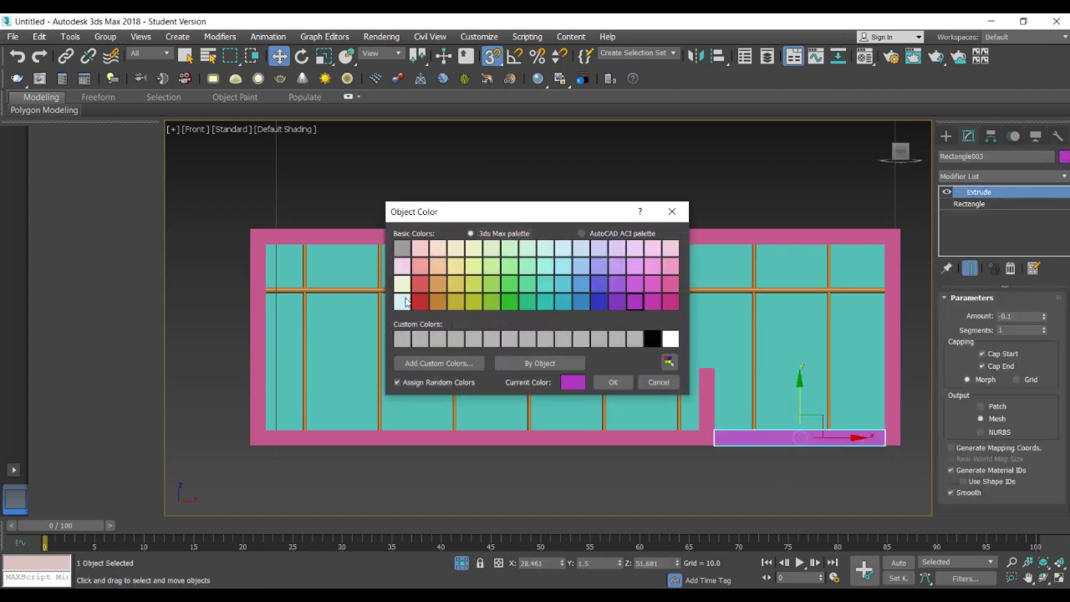
click(458, 342)
click(611, 383)
click(710, 466)
Recolour the outer frame olive-yellow and view it framed in the Perspective view
click(708, 438)
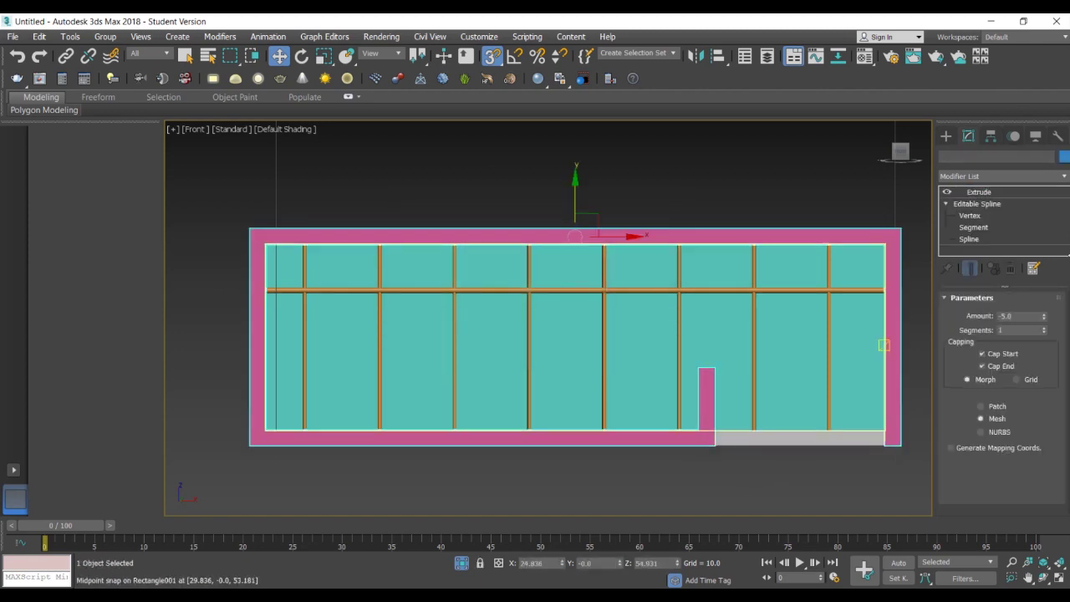
click(1067, 158)
click(474, 302)
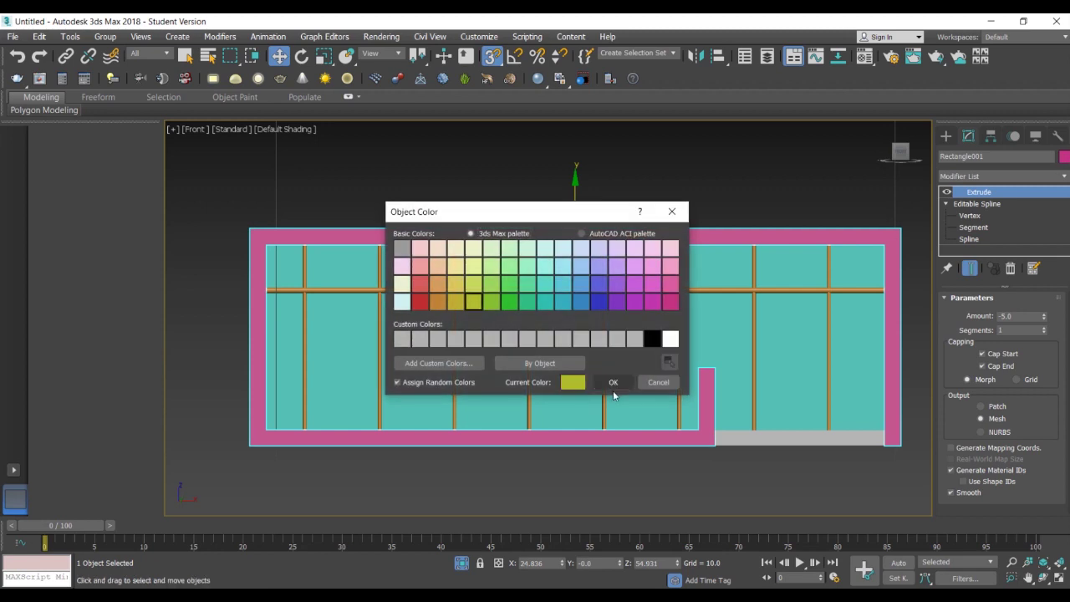
click(612, 384)
click(695, 494)
mouse_move(697, 497)
alt+middle_down()
mouse_move(716, 501)
mouse_move(699, 479)
alt+middle_up()
key(p)
key(z)
click(615, 383)
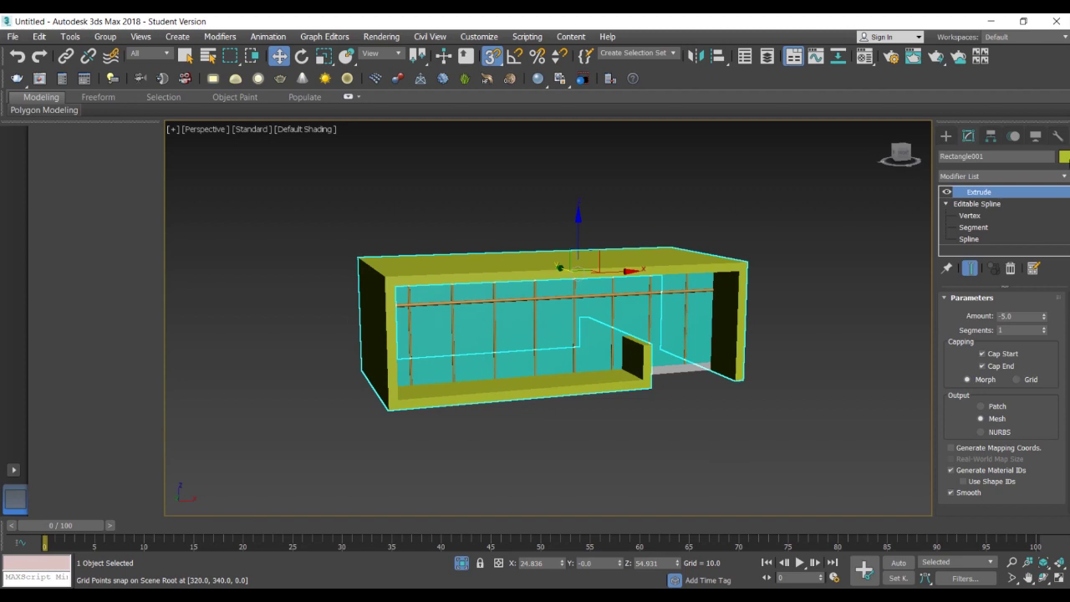
Set the outer frame's object colour to pale pink
click(1064, 156)
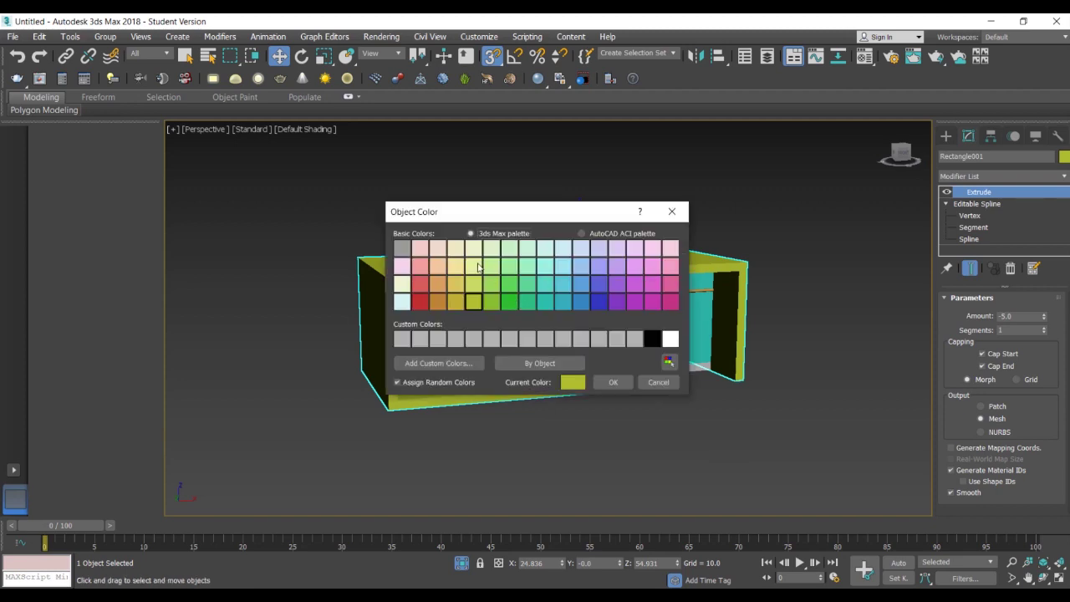
click(405, 268)
click(613, 382)
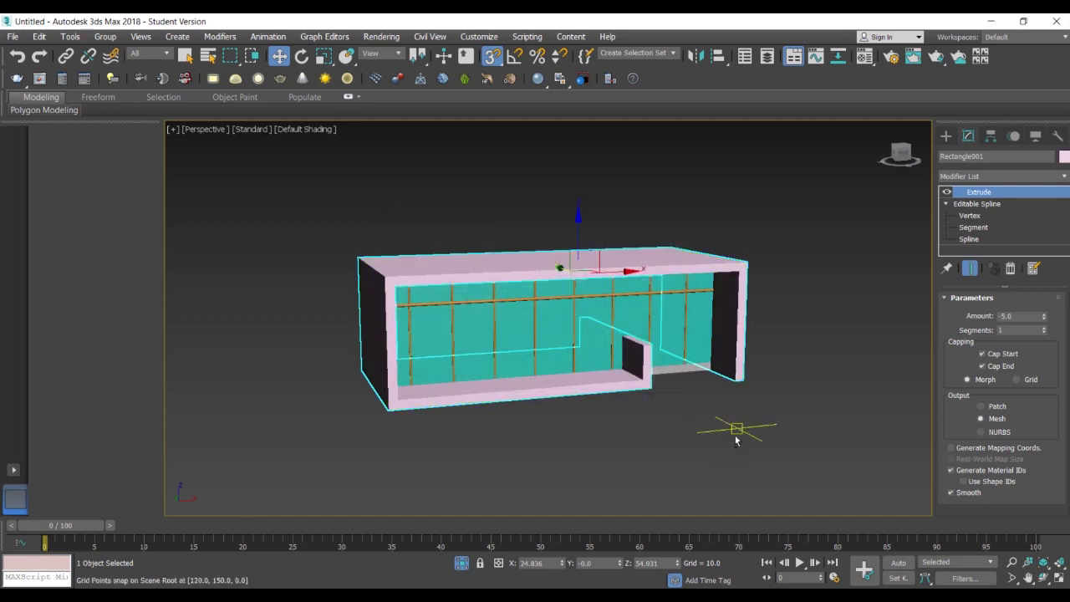
In the Front view, draw a rectangle beneath the frame across its full width, with length 3.0 and width 10.5
alt+middle_drag(738, 437, 719, 419)
key(f)
click(831, 479)
scroll(831, 479, down, 2)
middle_drag(806, 460, 751, 405)
click(947, 138)
click(1031, 228)
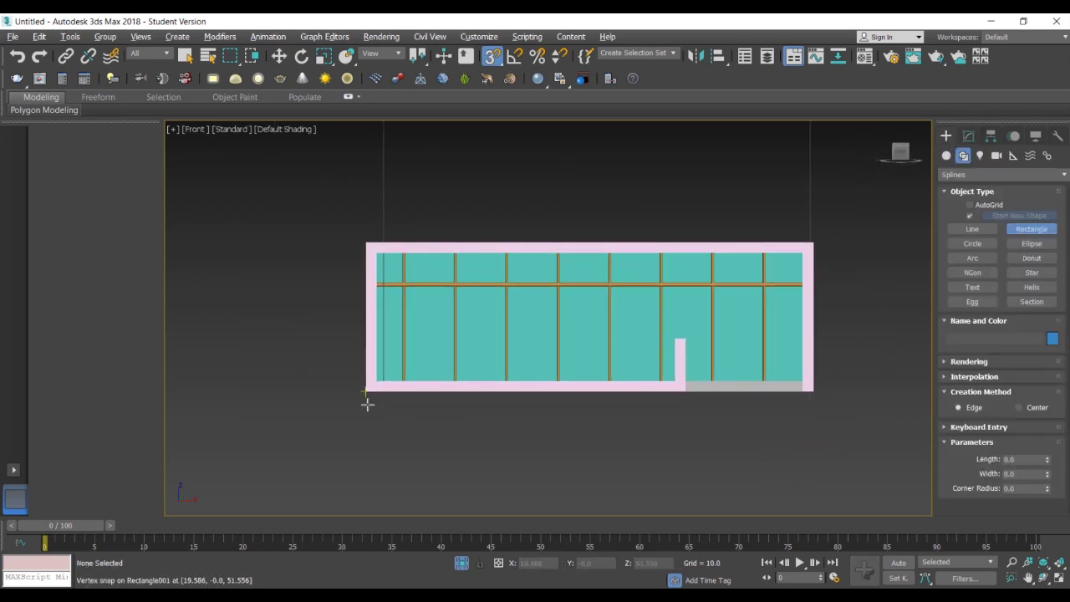
drag(362, 396, 811, 504)
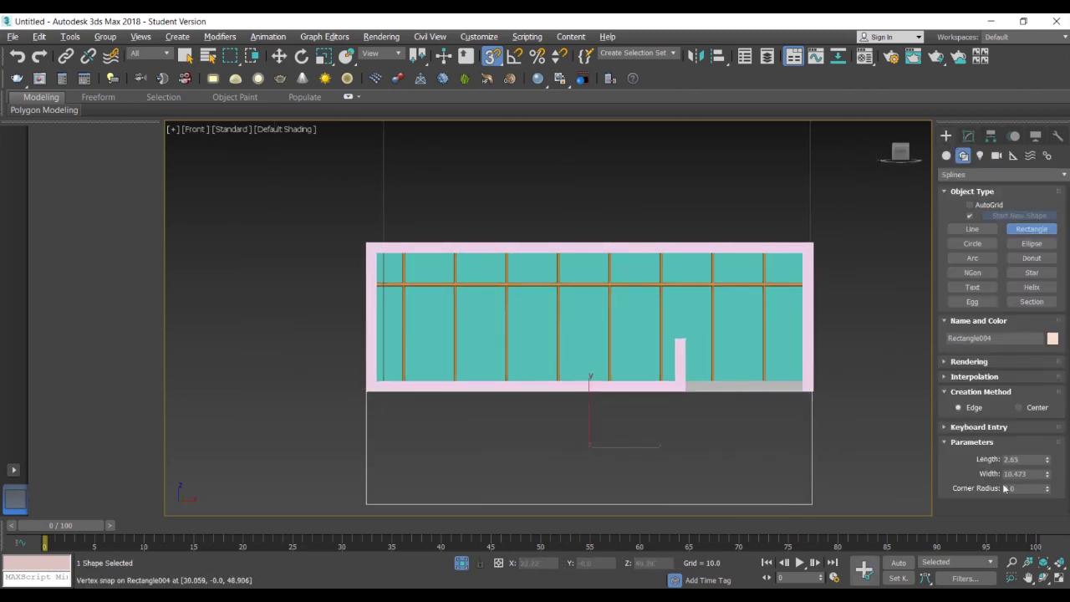
text(3)
key(Return)
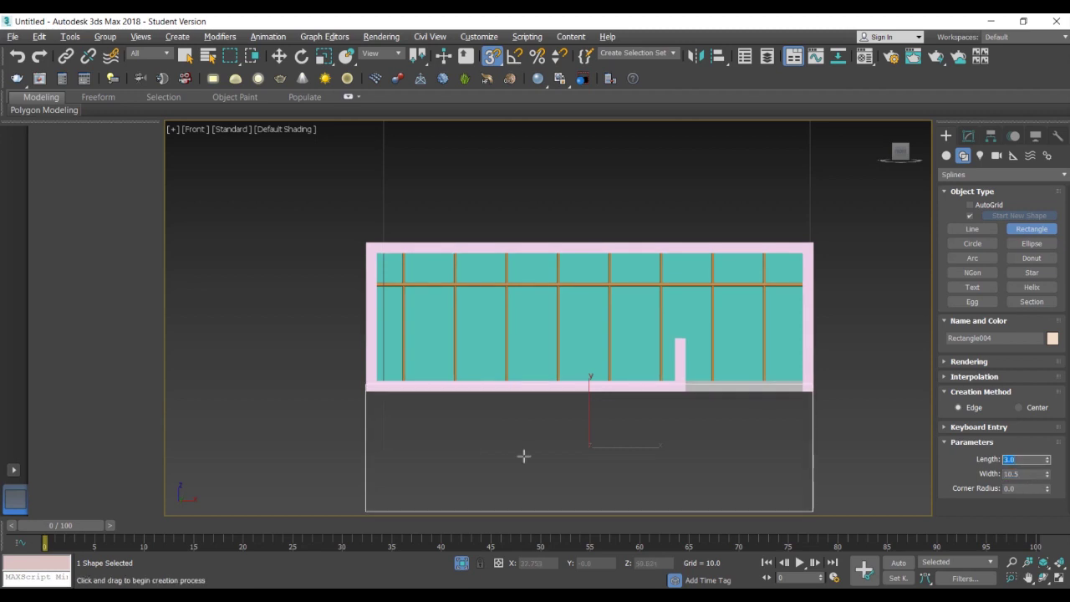
Move the new rectangle down so its top edge meets the underside of the frame
middle_drag(498, 460, 526, 382)
key(w)
scroll(395, 306, up, 8)
drag(393, 320, 390, 382)
scroll(388, 378, up, 8)
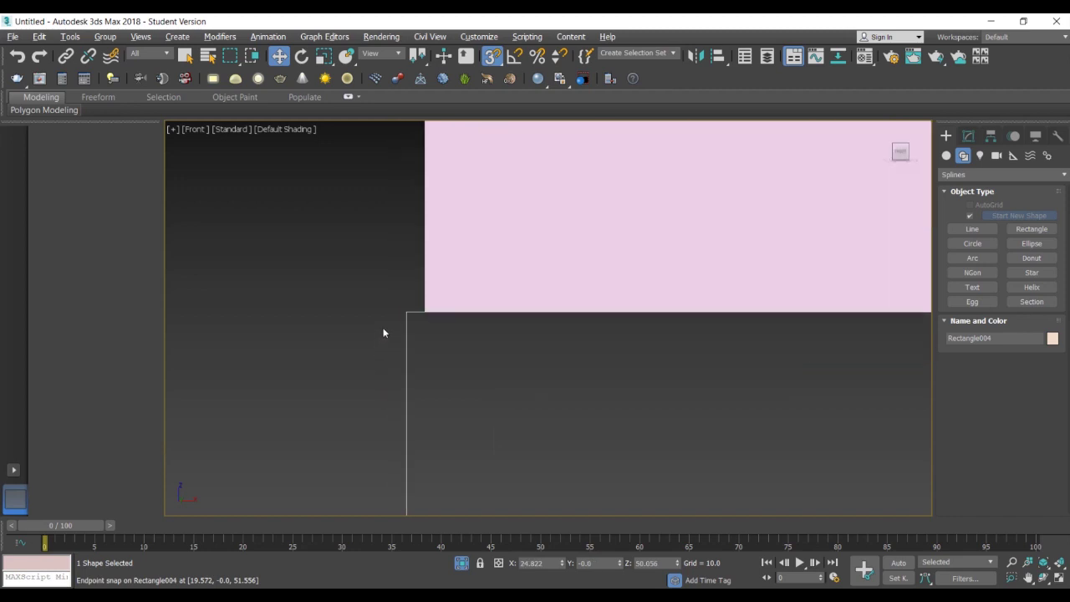
drag(457, 277, 510, 277)
scroll(529, 324, down, 4)
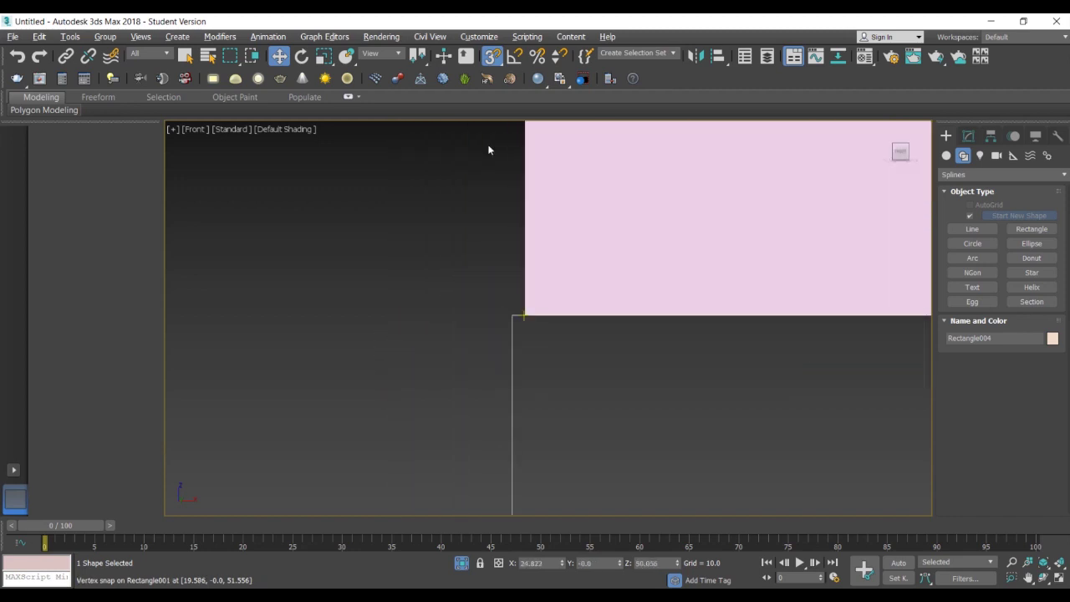
Open the snap options, then snap the rectangle's upper-left corner onto the frame's lower-left corner
right_click(493, 57)
click(463, 234)
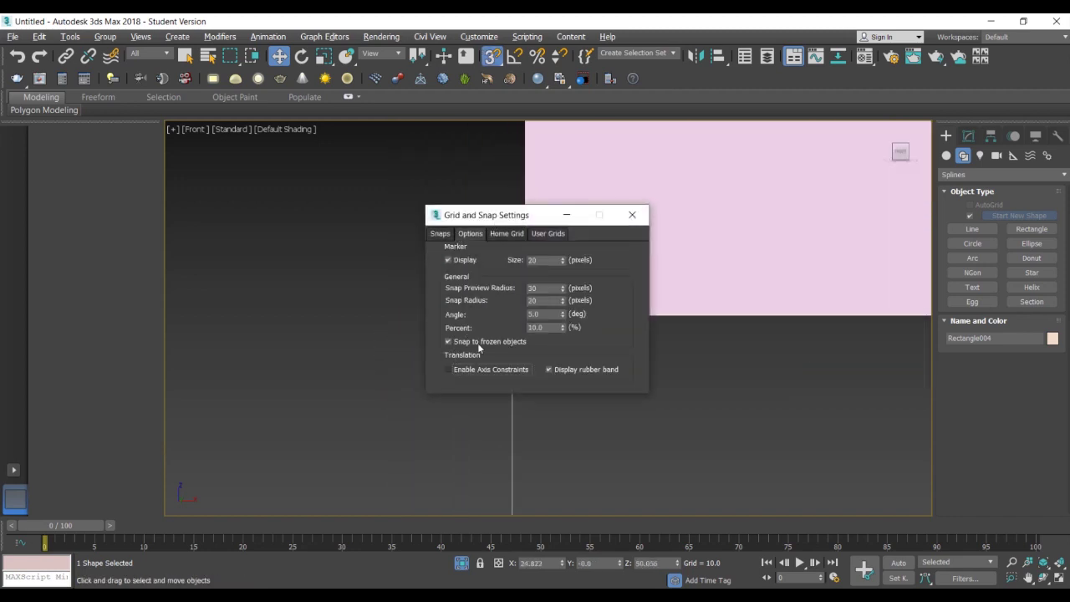
click(632, 215)
drag(512, 315, 526, 315)
scroll(741, 413, down, 6)
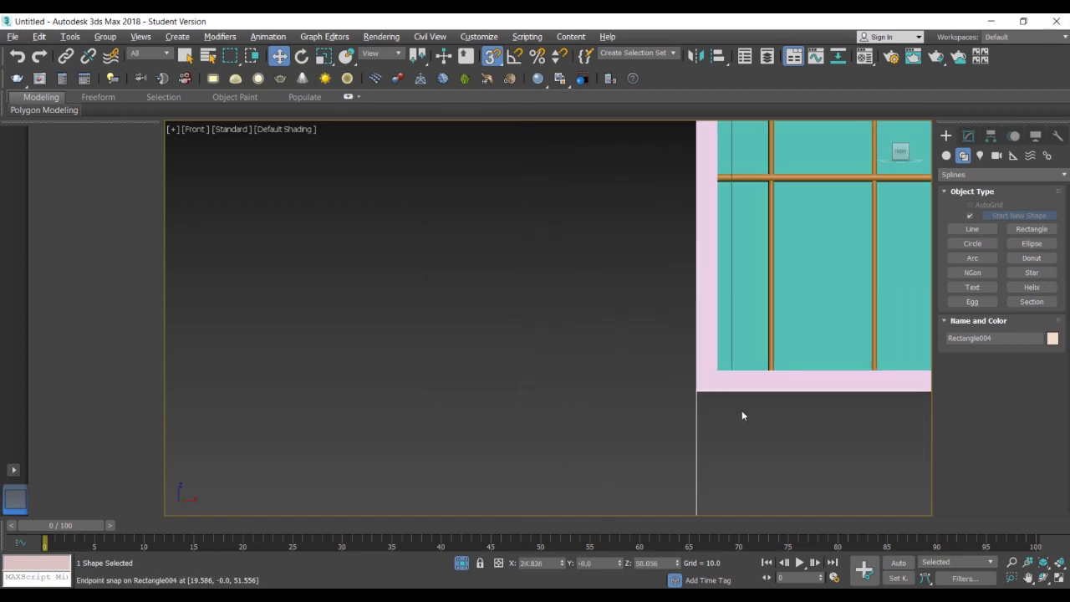
middle_drag(743, 414, 479, 331)
scroll(482, 333, down, 5)
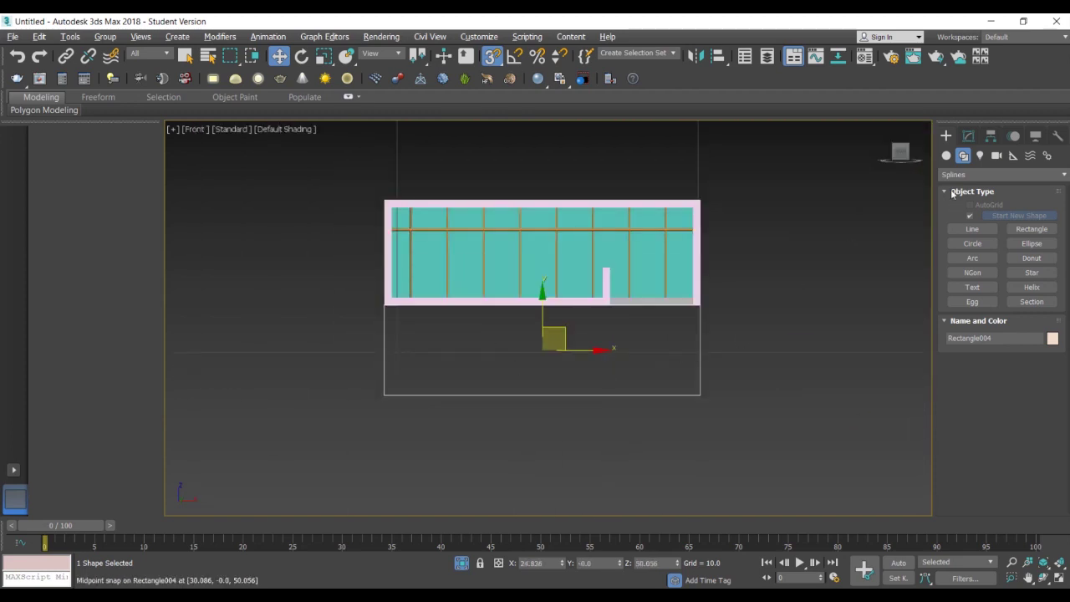
Isolate the large rectangle and draw a door rectangle at its lower-left corner, with length 2.3 and width 2.0
drag(666, 431, 664, 430)
key(alt+q)
click(1032, 235)
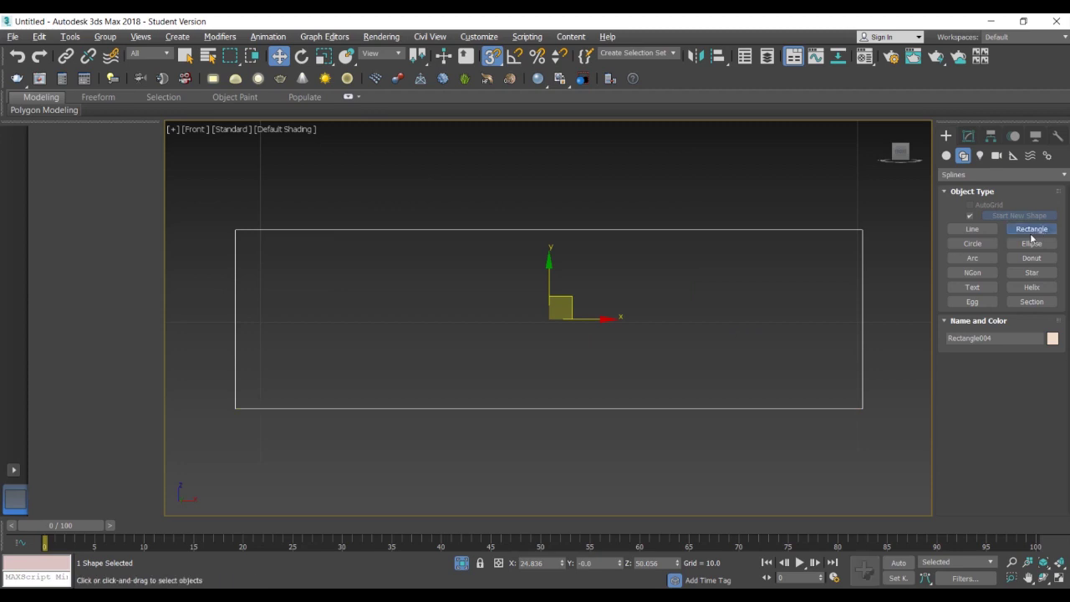
drag(236, 408, 384, 270)
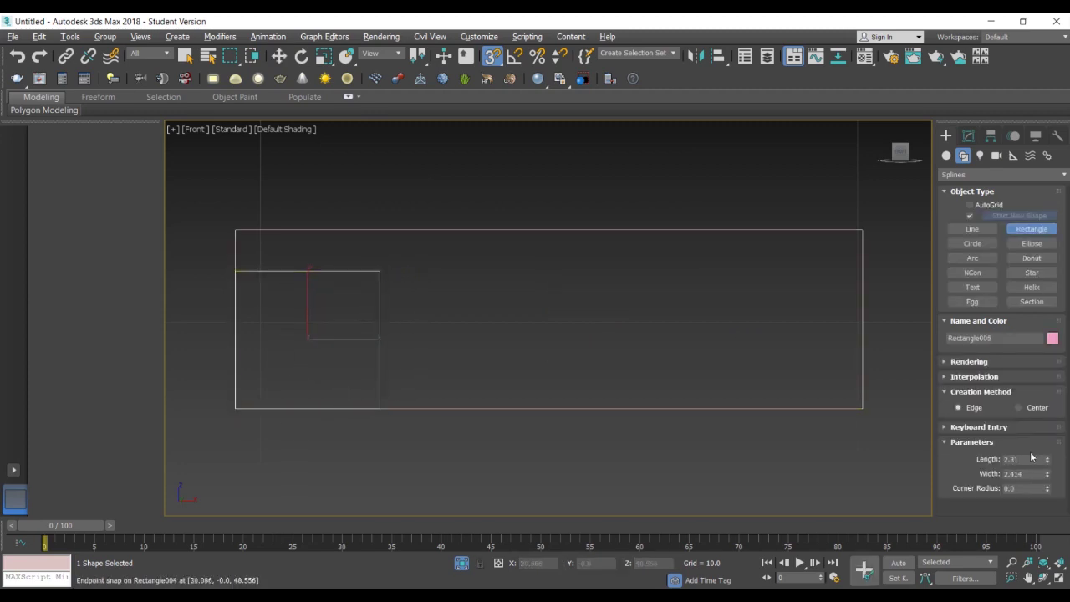
key(Return)
text(2.3)
key(Return)
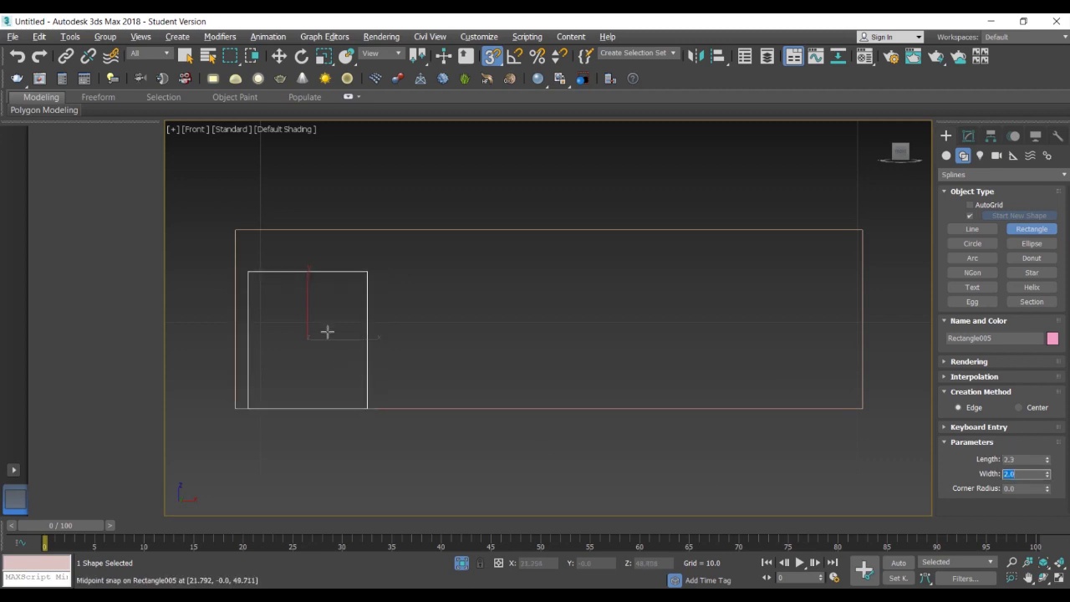
Offset the door rectangle by -0.1 along the screen Y axis so it crosses the large rectangle's bottom edge
click(281, 57)
right_click(280, 57)
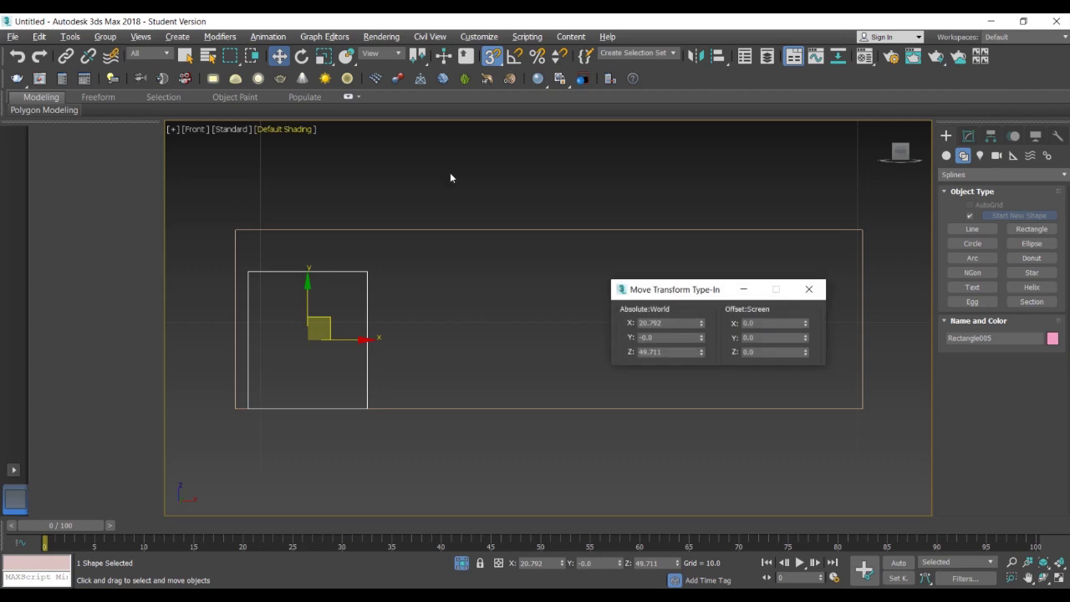
text(-.1)
key(Return)
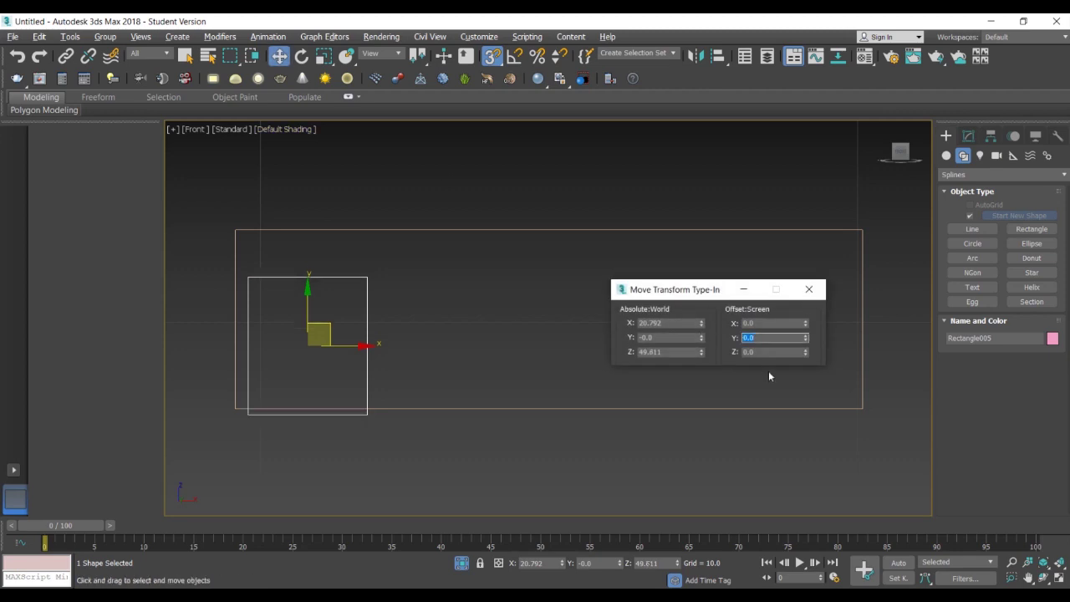
click(818, 290)
Clone the door rectangle twice along X and shift the last copy to sit just inside the large rectangle's right edge
shift+drag(354, 344, 606, 356)
click(575, 315)
click(540, 367)
click(703, 466)
click(757, 415)
drag(834, 348, 823, 346)
click(670, 403)
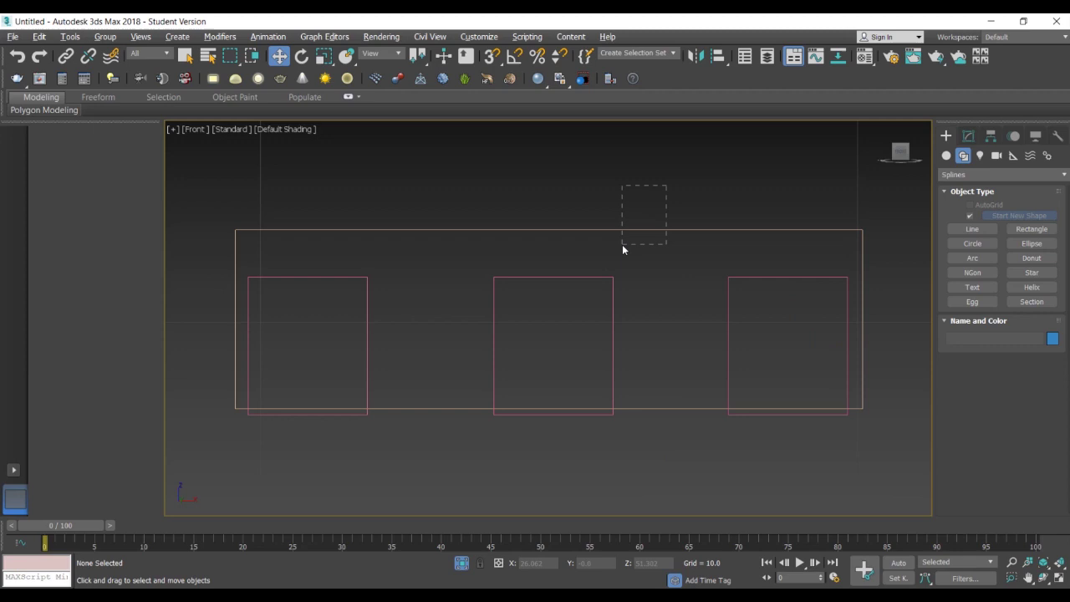
Convert the large rectangle to an Editable Spline and attach the three door rectangles to it
drag(622, 246, 622, 247)
right_click(635, 227)
mouse_move(688, 379)
click(805, 382)
right_click(673, 313)
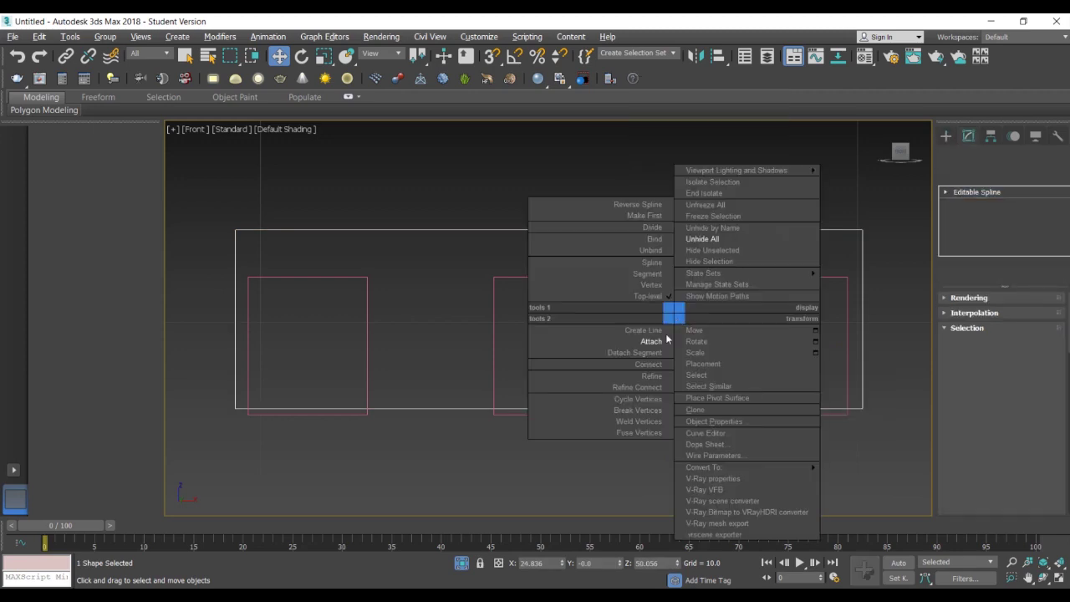
click(666, 338)
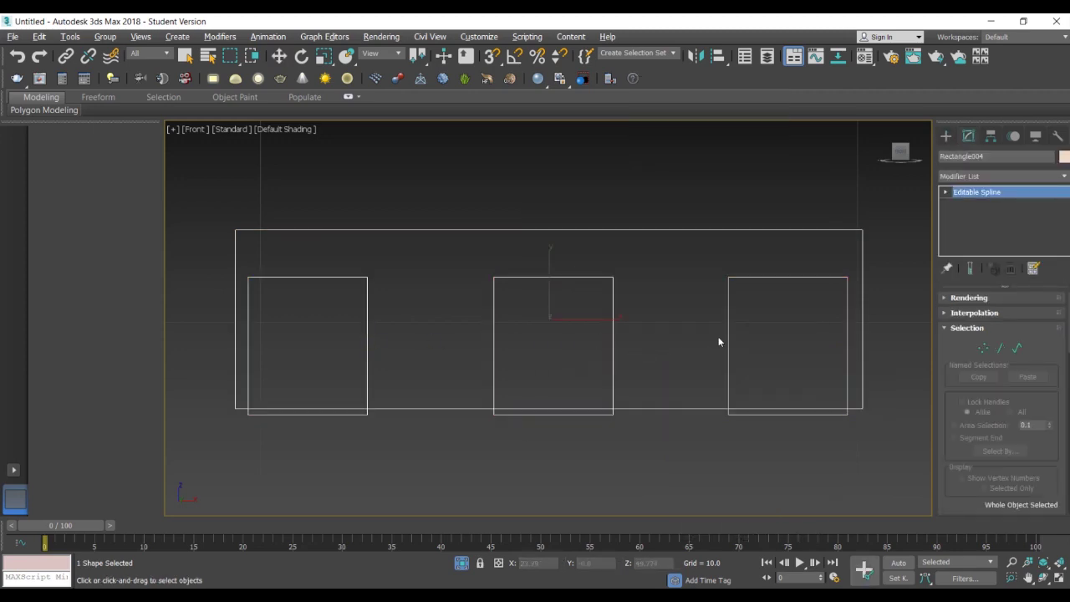
Trim the overlapping spline segments along the bottom so the three door rectangles become open notches in the outline
click(970, 228)
scroll(975, 476, down, 10)
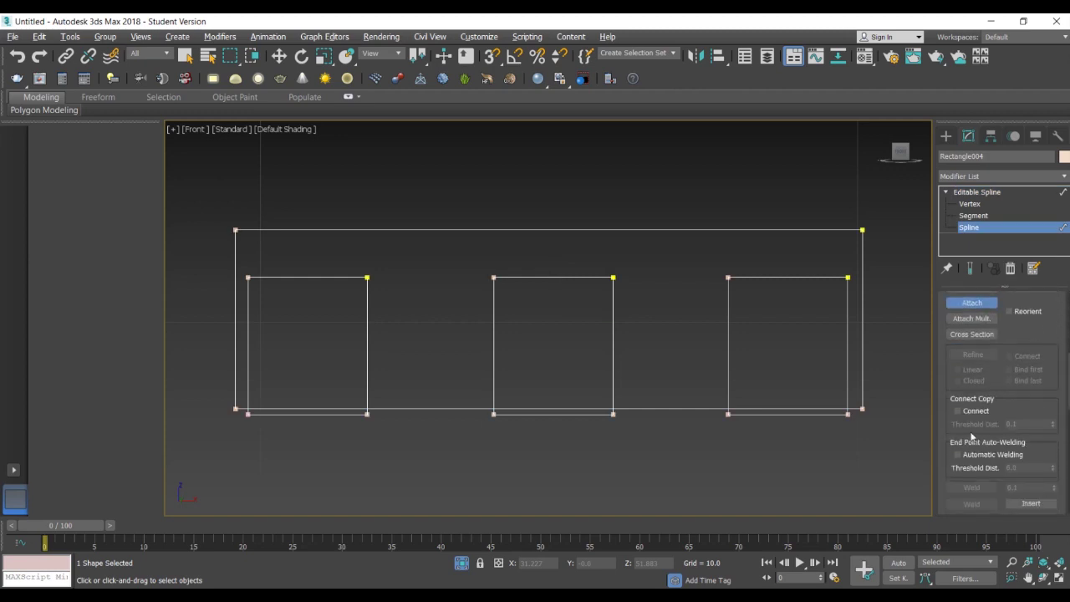
click(971, 476)
scroll(794, 403, up, 5)
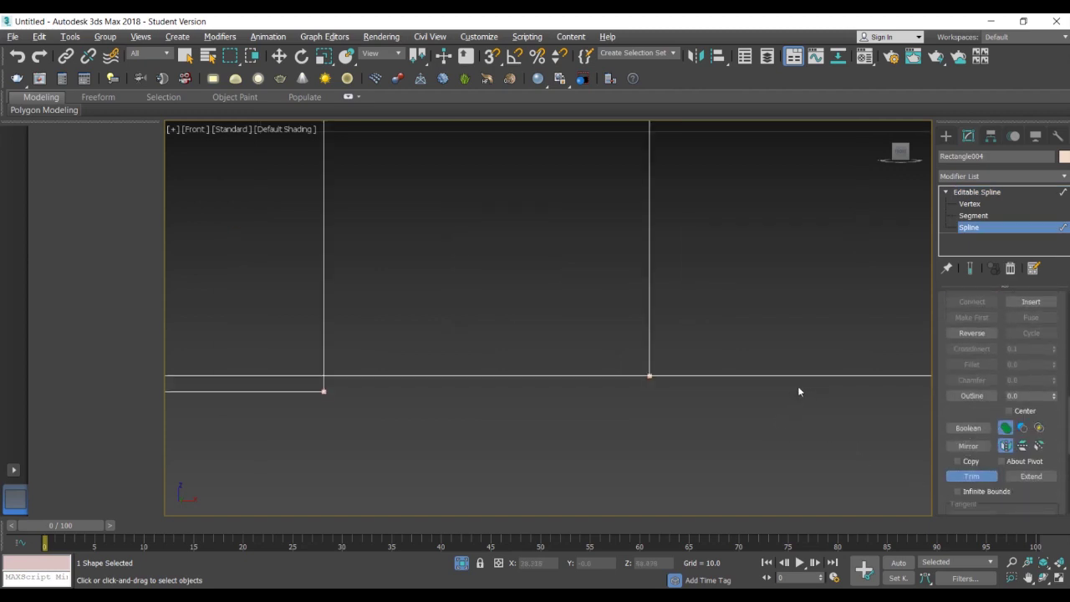
scroll(681, 387, down, 5)
scroll(452, 387, up, 4)
click(786, 393)
click(785, 406)
scroll(917, 400, down, 4)
scroll(721, 393, up, 4)
click(712, 365)
middle_drag(671, 402, 939, 403)
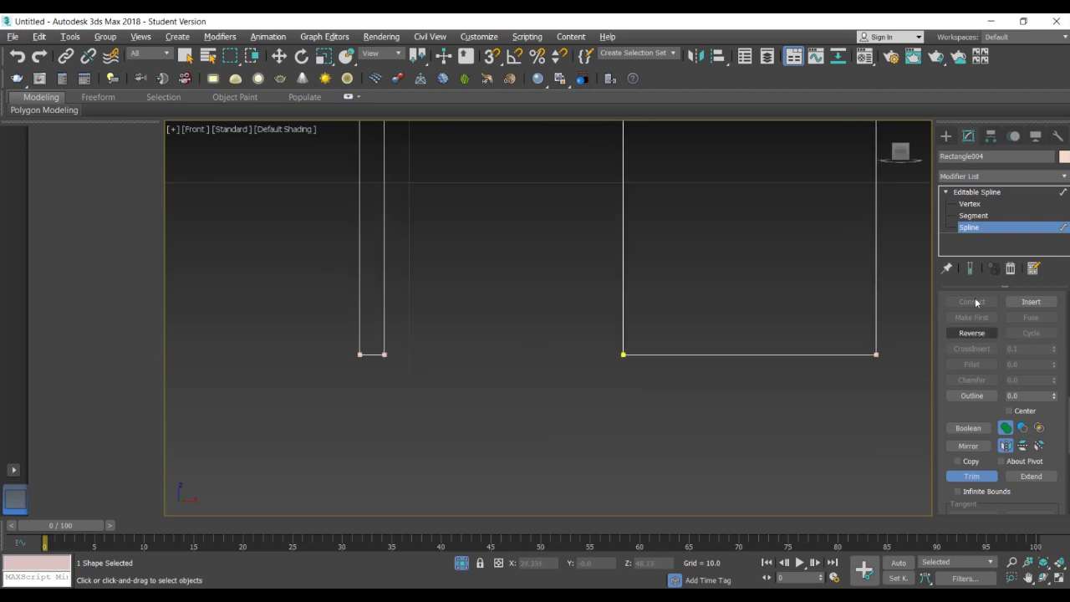
Weld the coincident vertices at the bottom corners of the three door openings
key(1)
click(973, 353)
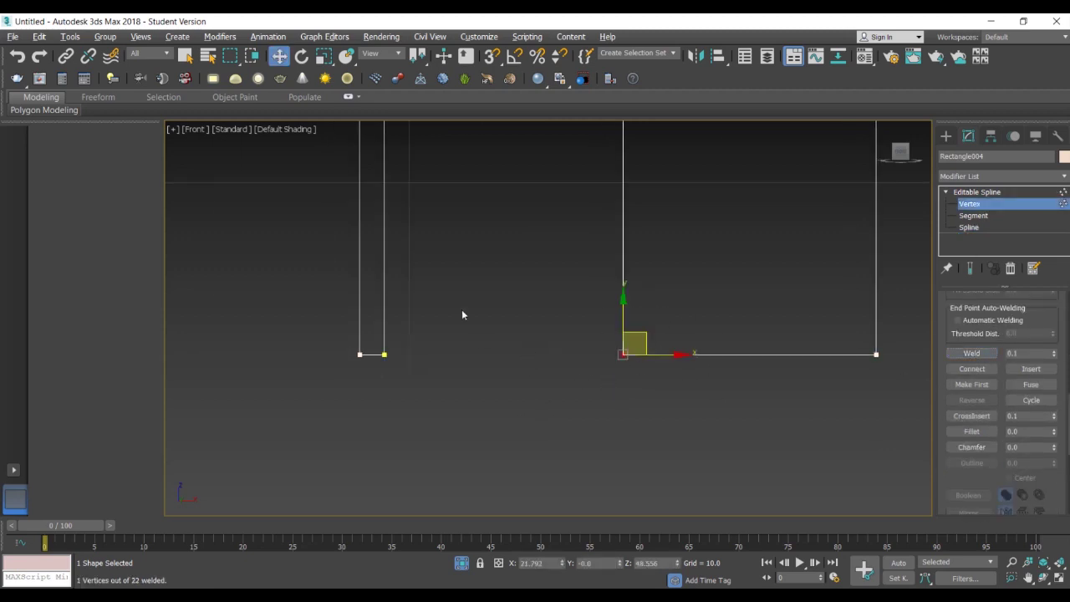
scroll(740, 401, down, 2)
middle_drag(685, 414, 405, 499)
drag(539, 485, 579, 431)
click(968, 354)
drag(709, 486, 746, 431)
click(964, 357)
middle_drag(662, 376, 339, 380)
drag(540, 486, 572, 458)
click(962, 356)
scroll(781, 455, up, 3)
drag(665, 482, 698, 452)
click(968, 355)
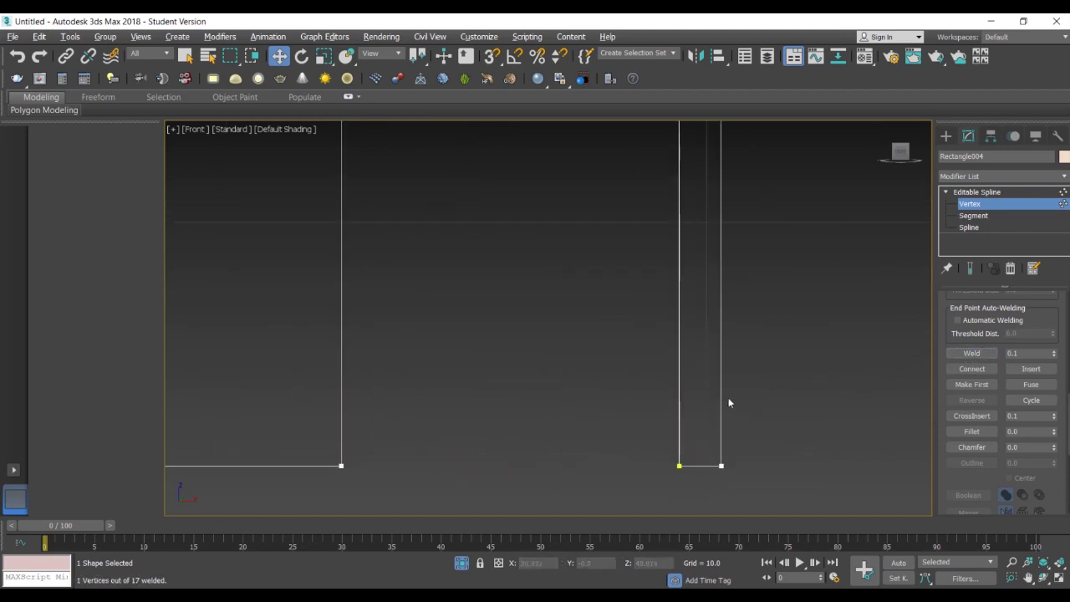
Extrude the notched outline by -3.0
scroll(728, 398, down, 5)
click(990, 193)
click(1005, 176)
text(ex)
click(980, 190)
alt+middle_drag(571, 407, 640, 437)
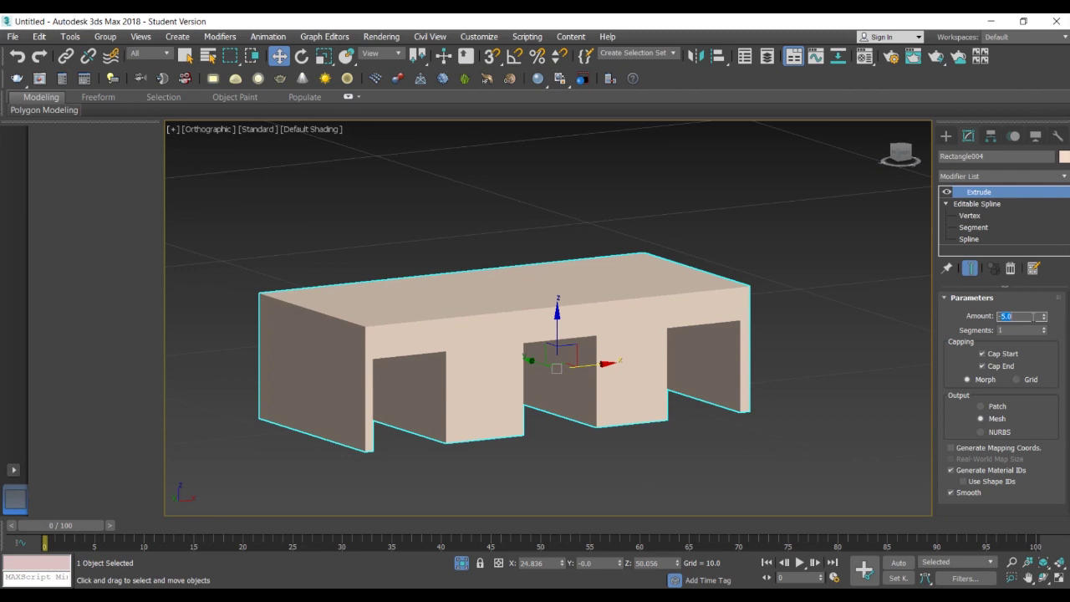
text(3)
key(Return)
Show all hidden objects and offset the extruded lower storey by 2 along the world Y axis
right_click(792, 194)
click(839, 114)
right_click(280, 56)
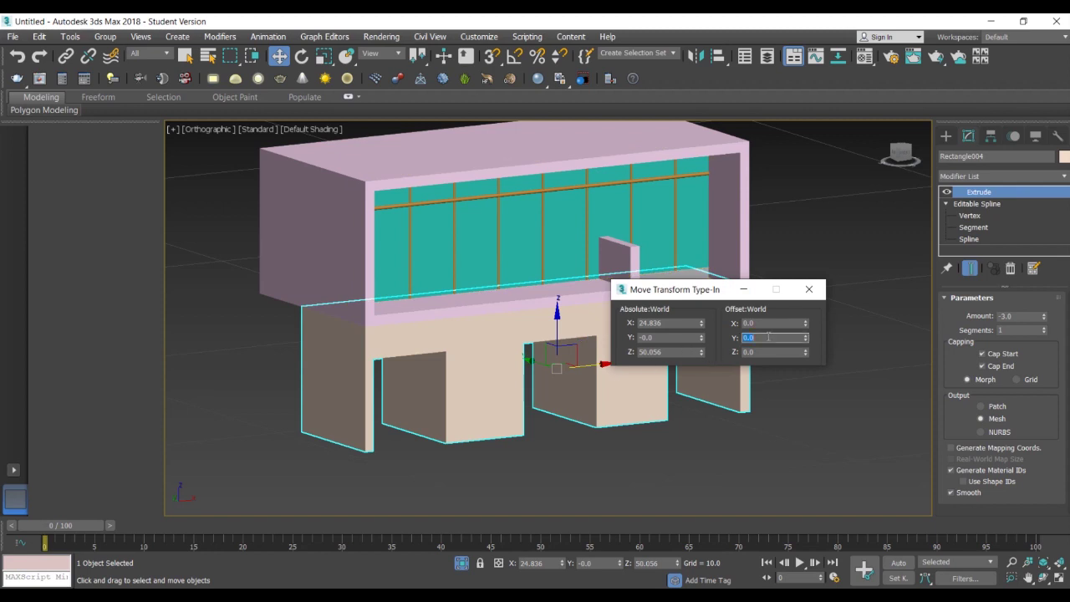
text(2)
key(Return)
click(807, 292)
In the Front view, draw a snapped rectangle about 2.2 long and 2.0 wide filling the lower storey's right-hand opening
alt+middle_drag(822, 390, 786, 398)
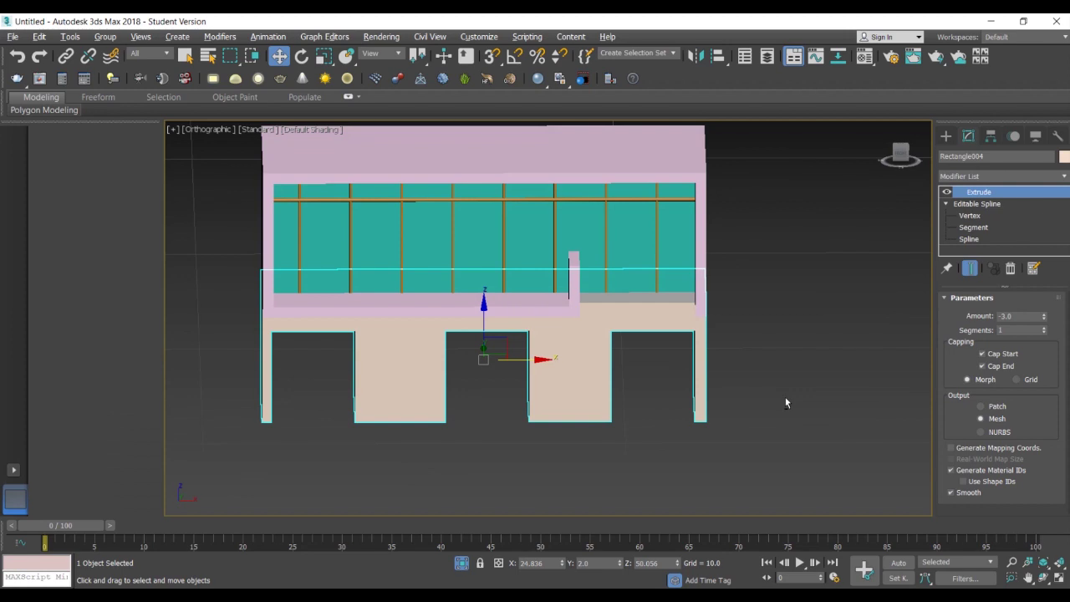
key(f)
scroll(785, 396, down, 3)
click(947, 137)
click(1039, 231)
scroll(748, 411, up, 4)
middle_drag(748, 410, 627, 352)
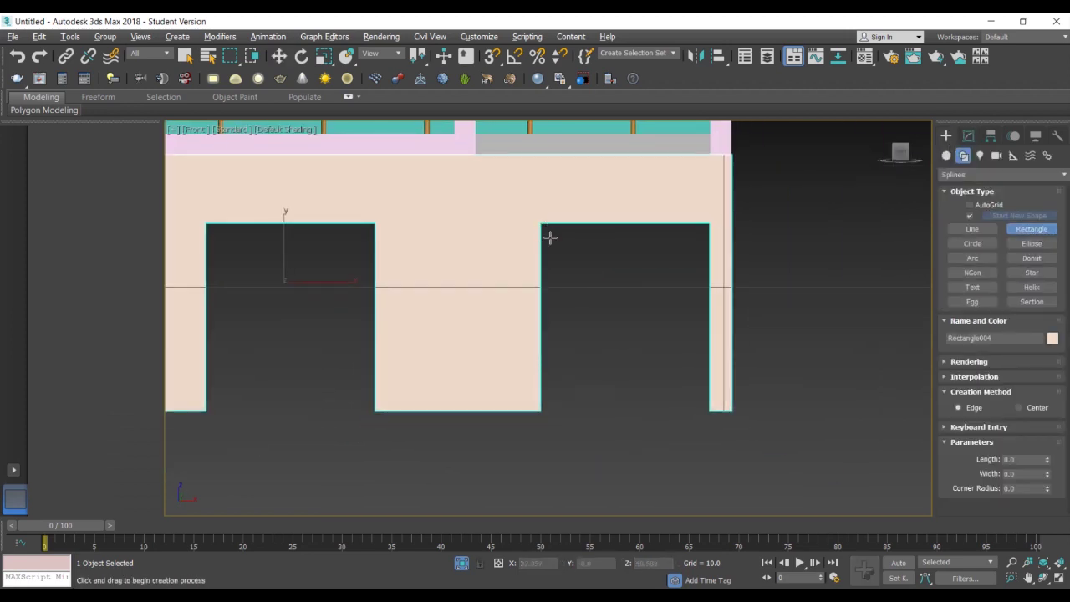
drag(544, 221, 710, 410)
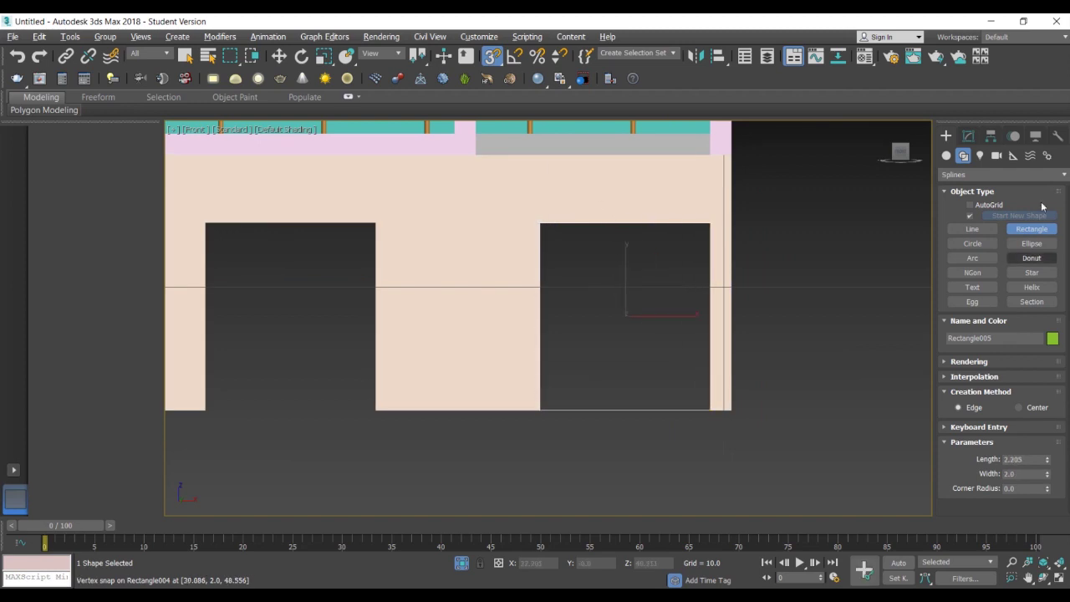
Extrude the opening's rectangle by -3.0, colour it teal and deselect it
click(967, 138)
click(1063, 177)
text(ex)
click(983, 193)
click(1063, 158)
click(563, 306)
click(613, 383)
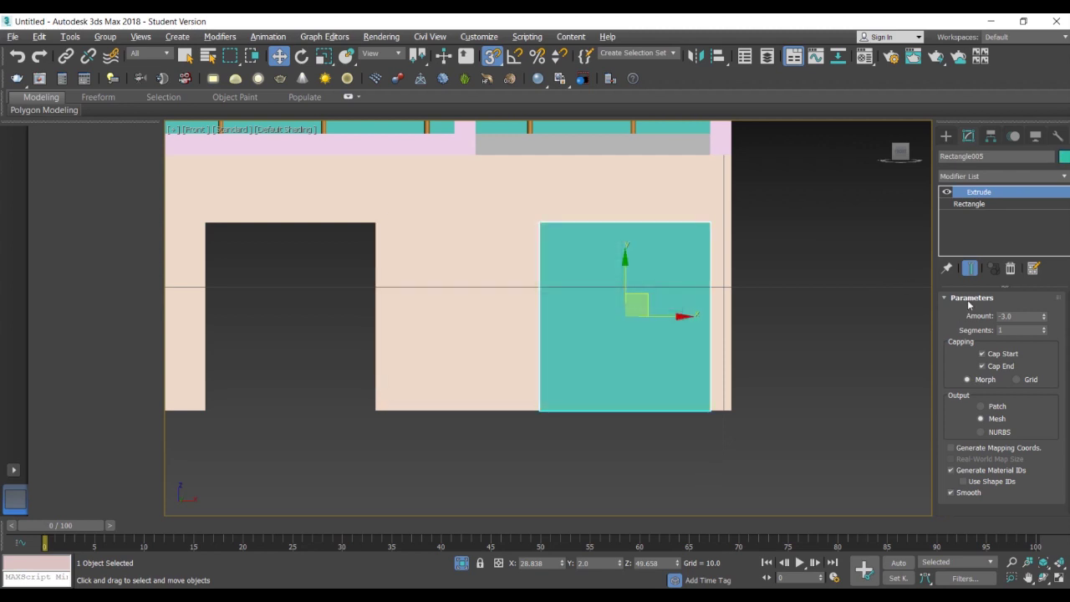
click(836, 299)
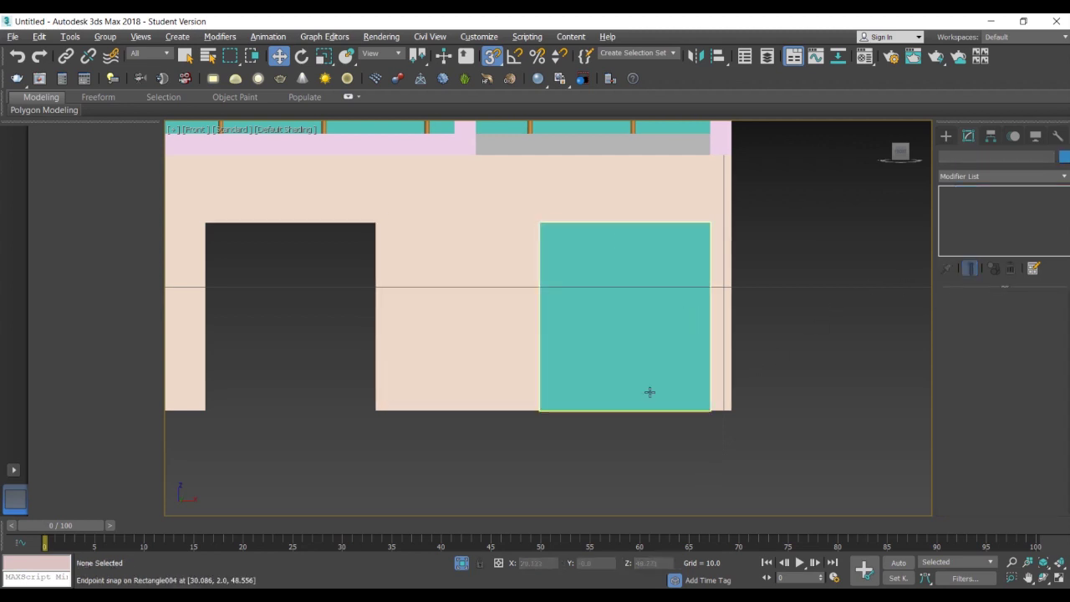
Isolate the teal door panel and draw a vertical line over its full height, starting from its lower-left corner
click(649, 391)
key(alt+q)
click(948, 137)
click(973, 229)
click(402, 480)
right_click(457, 205)
Clone the vertical line once along X as an instance, placing it towards the door panel's right-hand side
click(281, 58)
drag(444, 319, 657, 318)
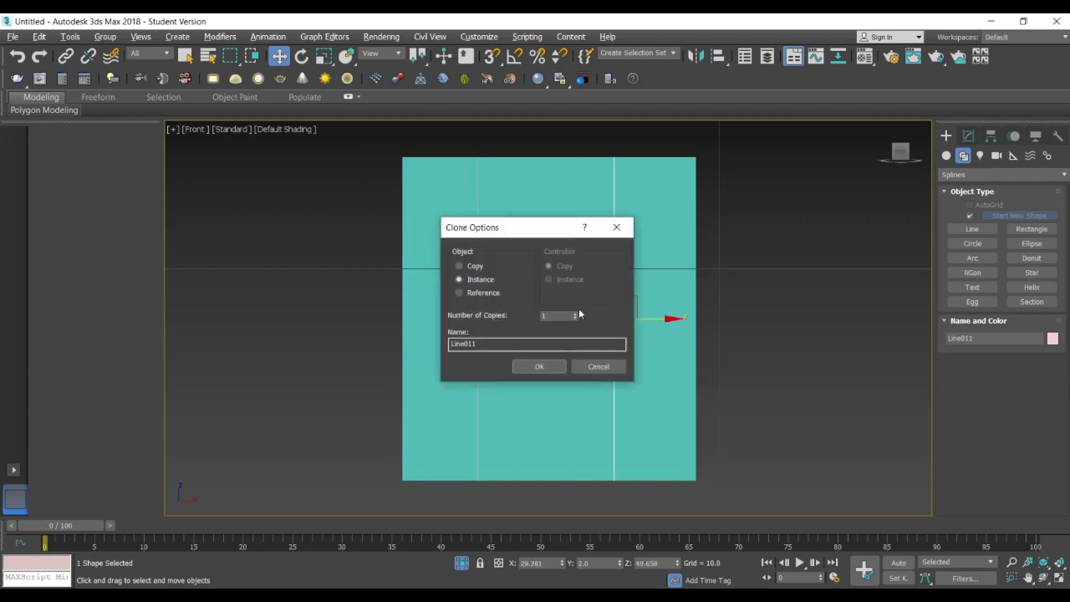
click(540, 368)
Make the instanced vertical lines renderable in the renderer and viewport with a radial thickness of 0.05
click(968, 137)
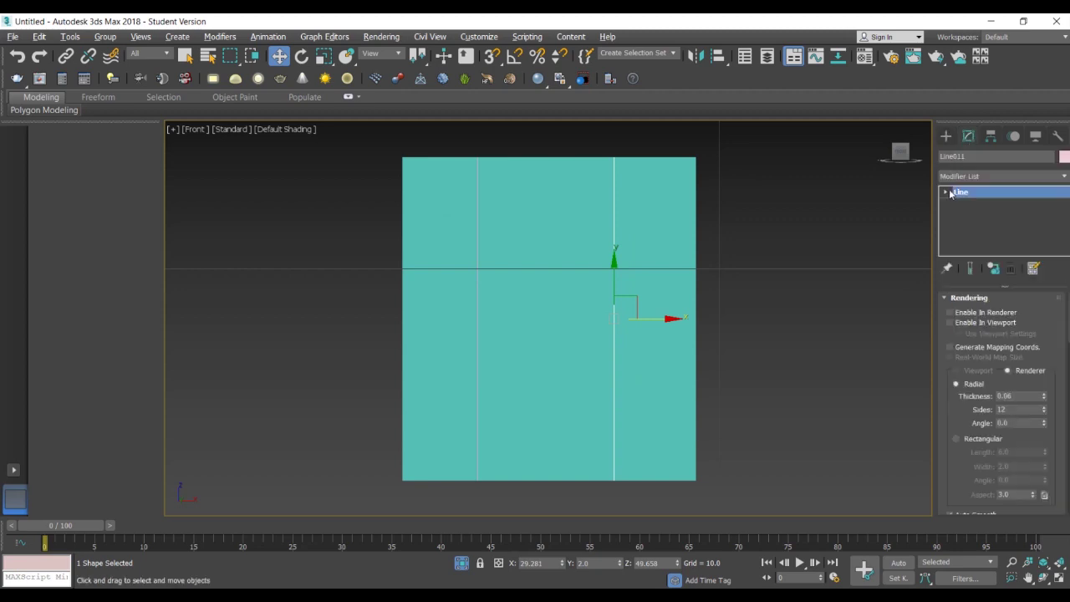
click(950, 323)
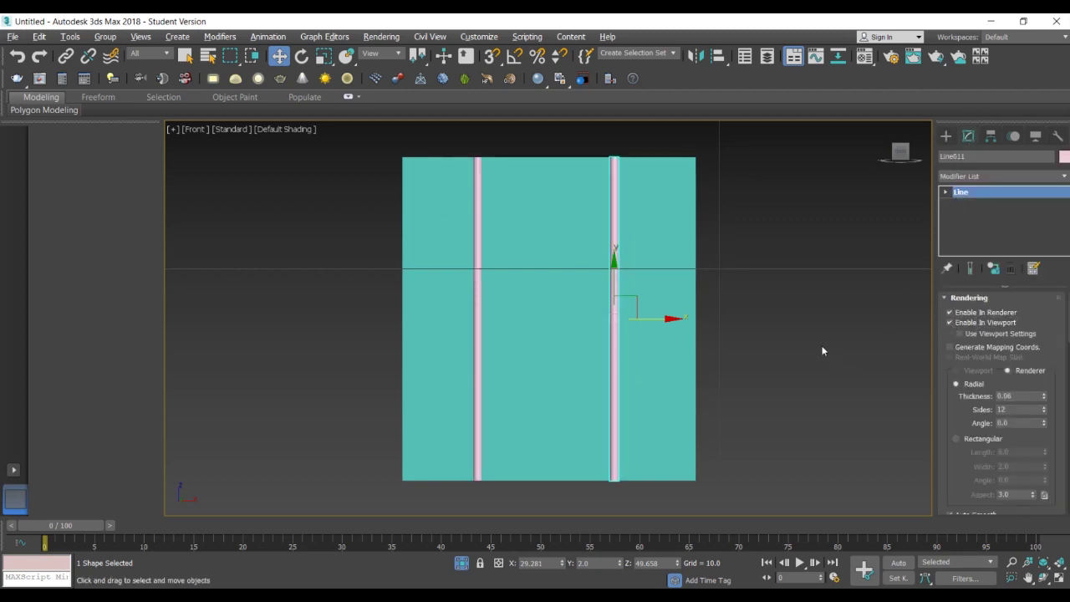
text(.05)
key(Return)
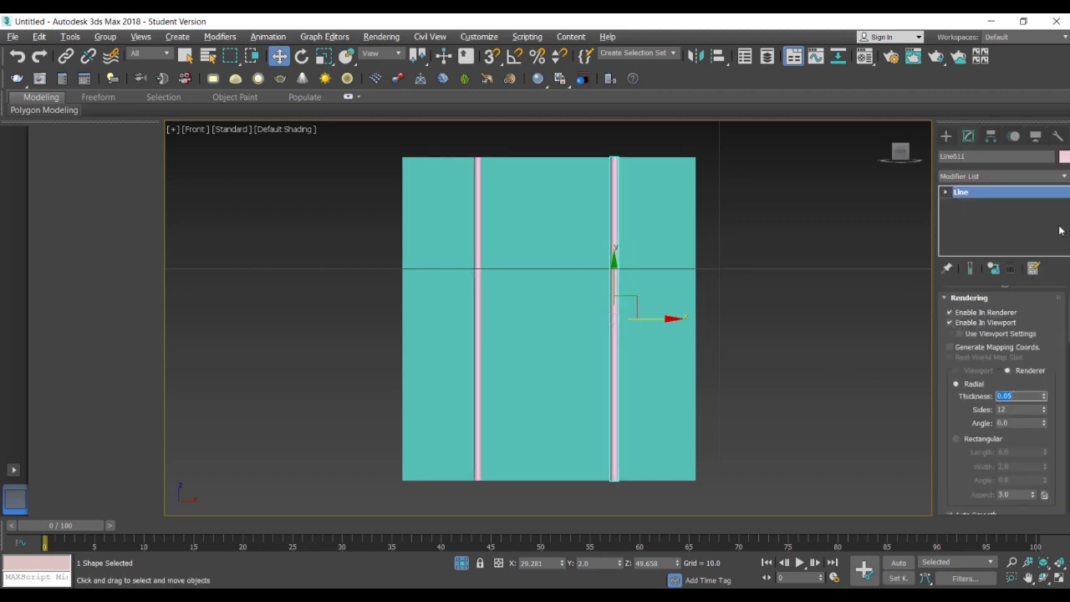
Colour both vertical door mullions orange
click(1064, 156)
click(614, 381)
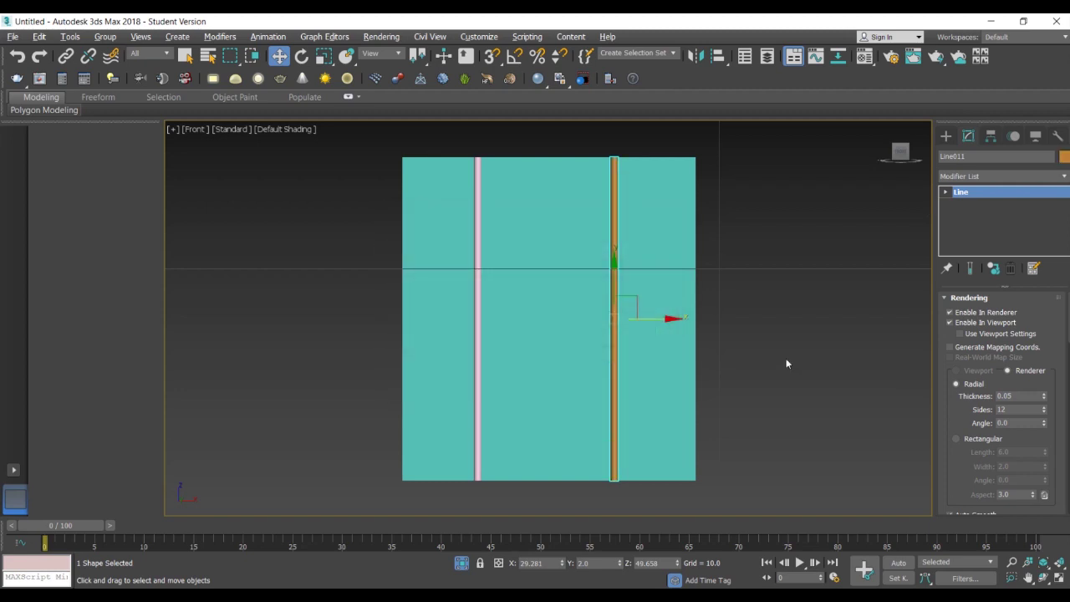
click(787, 363)
click(477, 360)
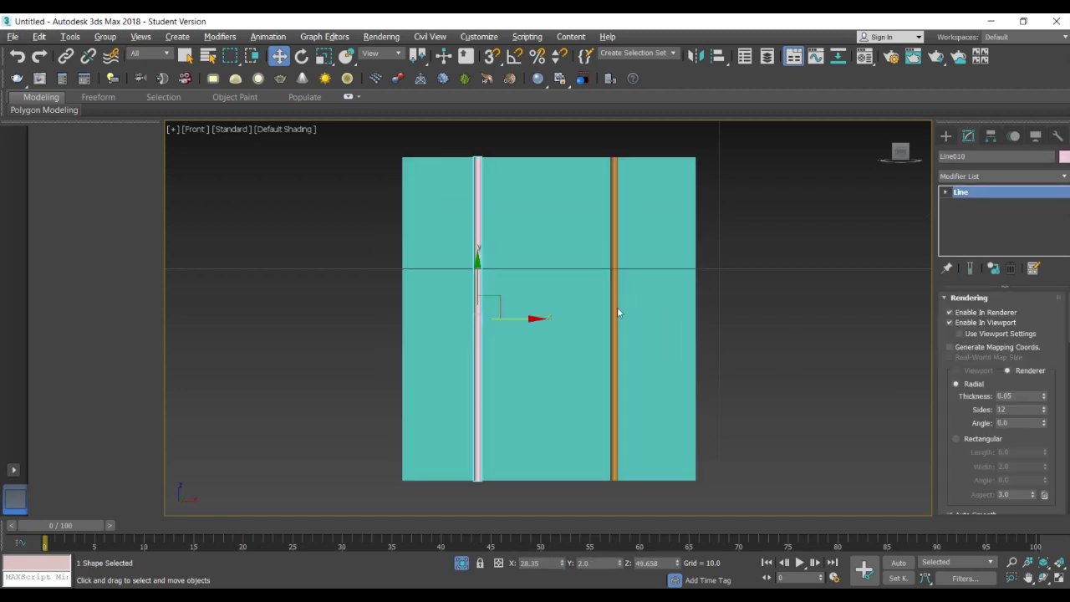
click(1064, 156)
click(614, 382)
scroll(825, 349, down, 2)
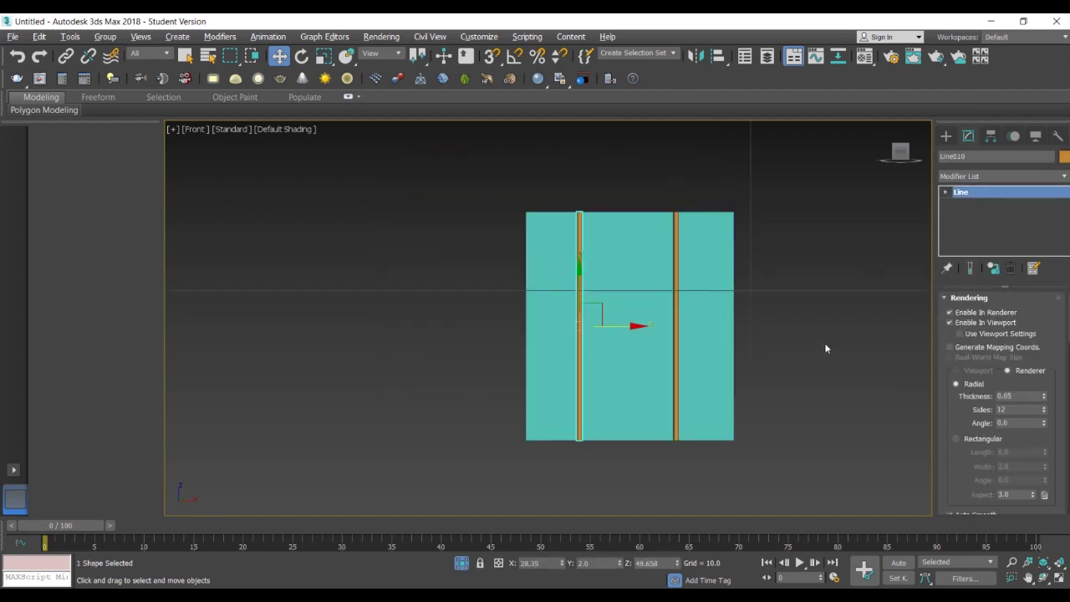
Turn off the teal panel's Extrude, convert the panel to an editable spline and enter its Spline level
click(947, 136)
click(704, 269)
click(968, 137)
click(971, 204)
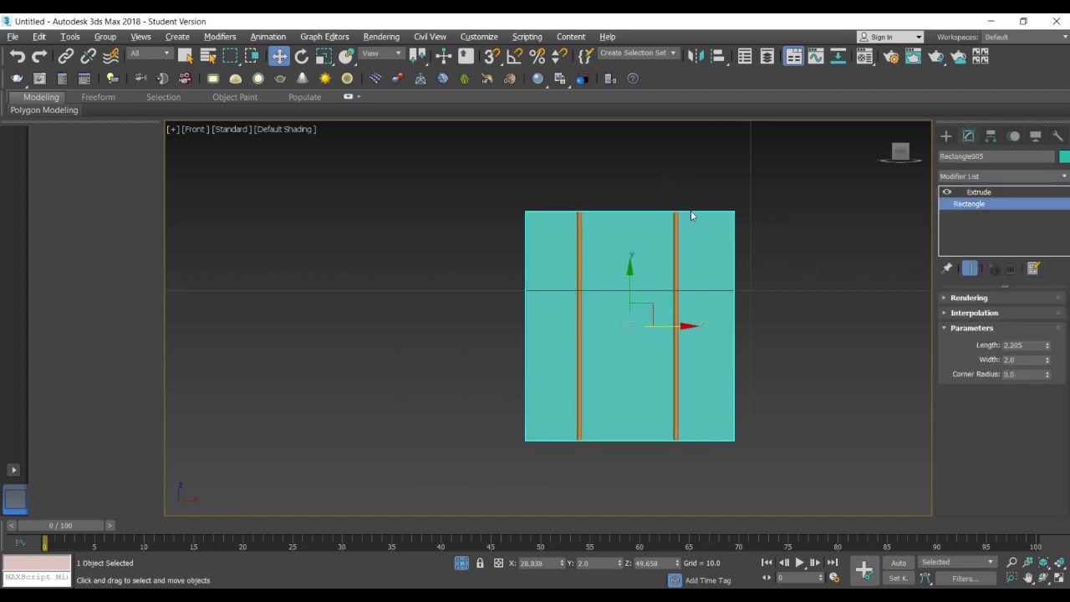
click(948, 193)
drag(768, 203, 732, 274)
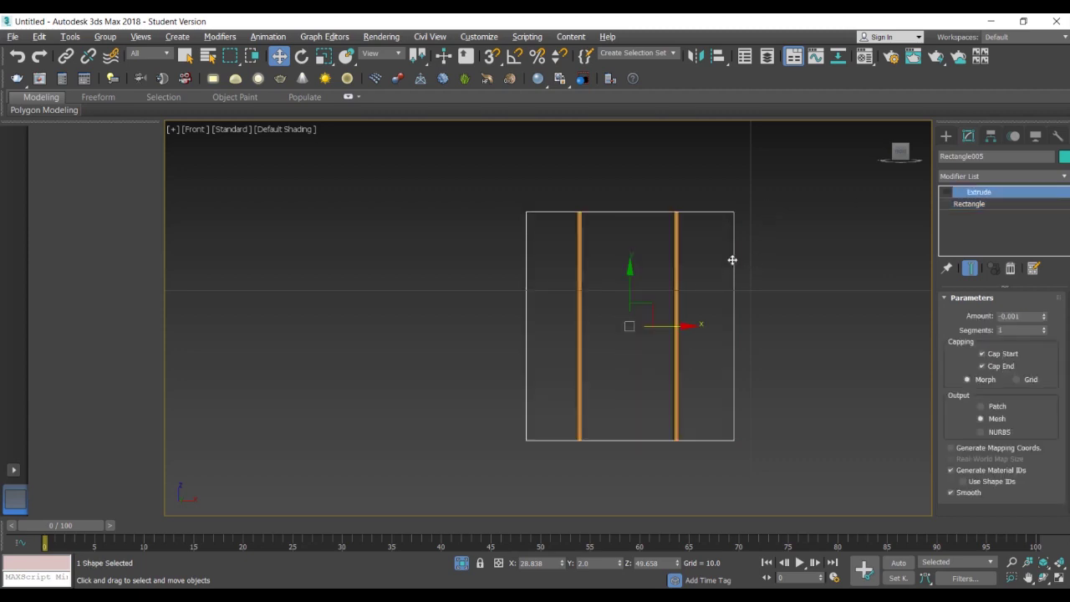
right_click(733, 260)
mouse_move(778, 411)
click(901, 409)
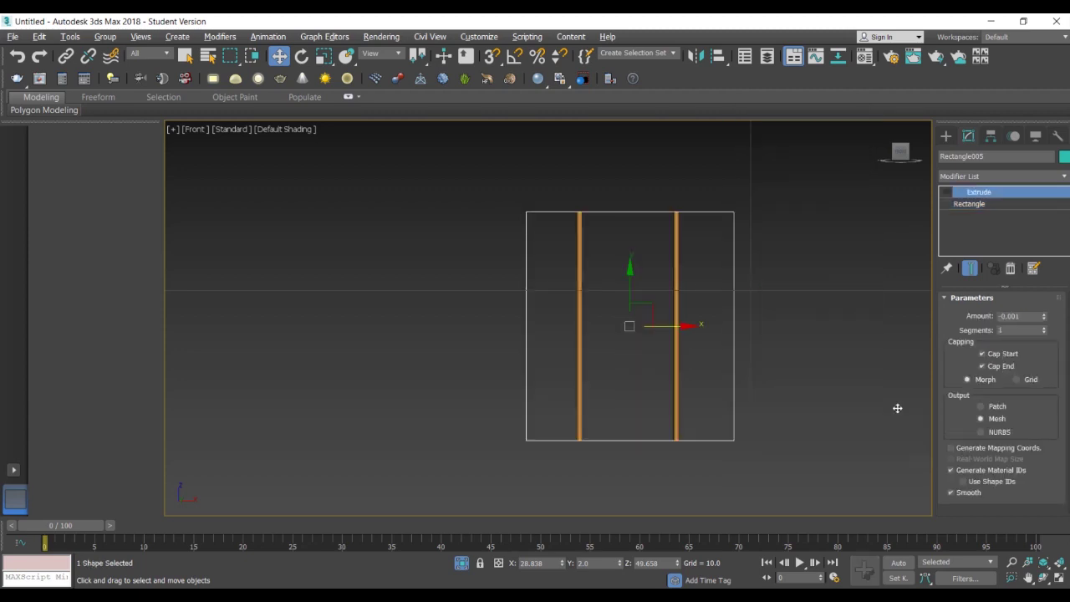
click(979, 228)
Try to outline the panel's rectangular spline inwards to form a door frame
scroll(1002, 466, down, 10)
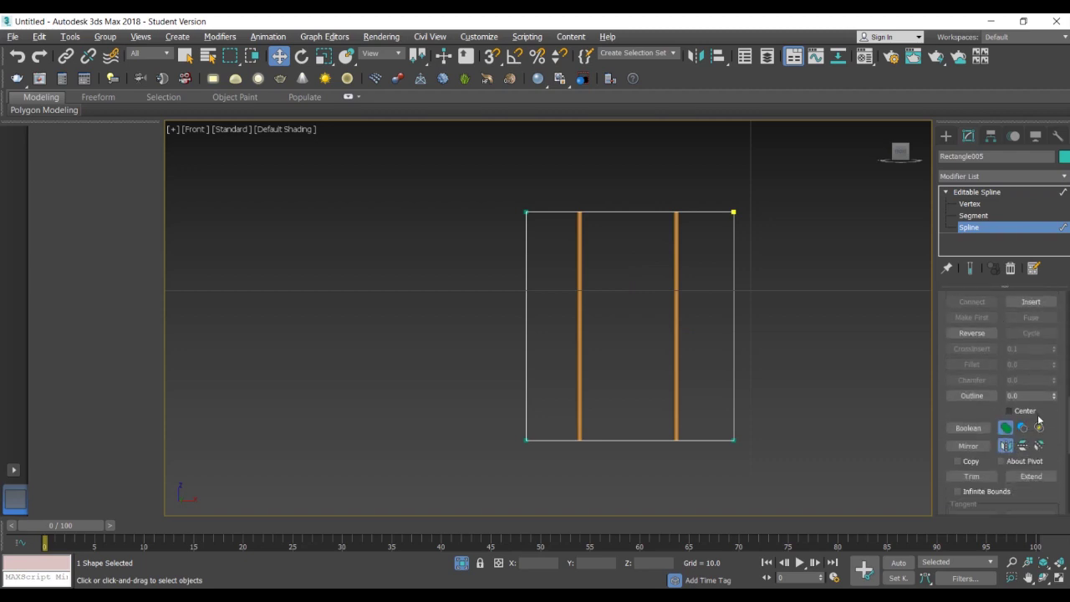
click(1054, 397)
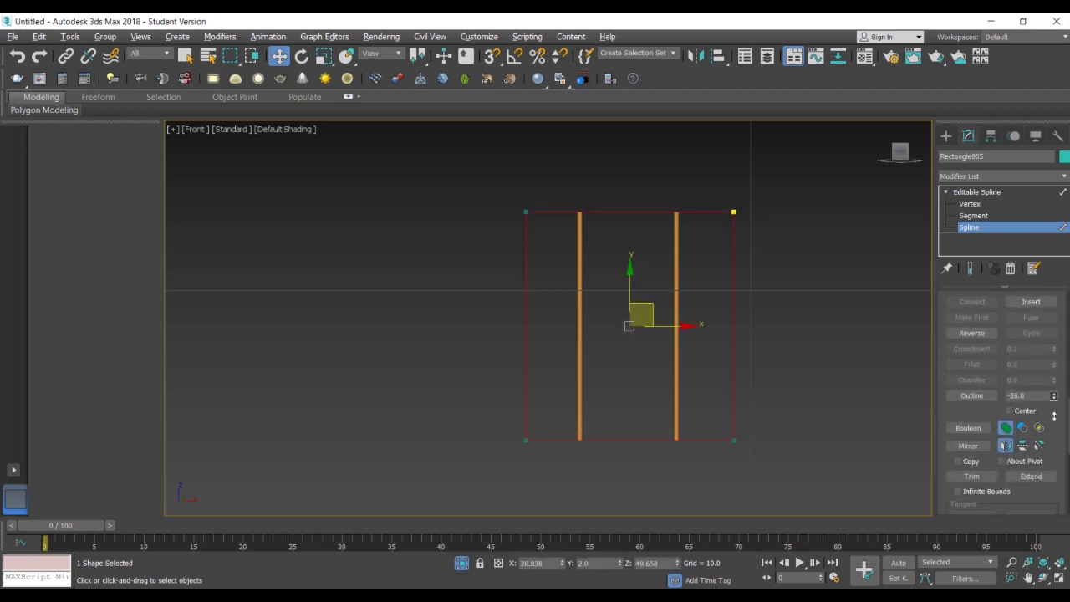
drag(1055, 393, 1053, 397)
text(5)
key(Return)
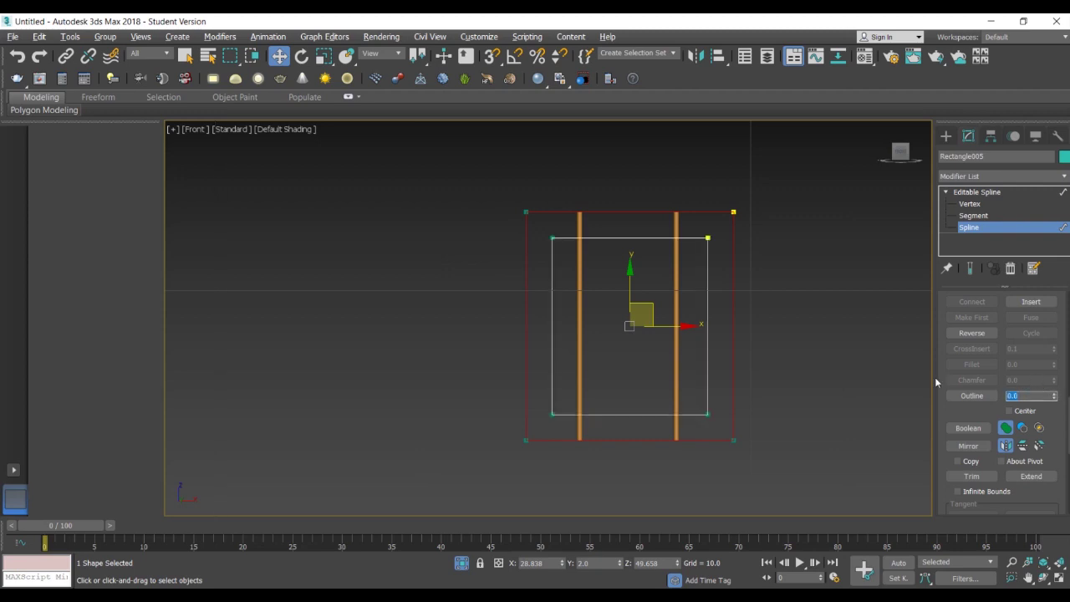
Undo the outline and the spline conversion, and turn the panel's Extrude back on
click(854, 377)
key(ctrl+z)
key(ctrl+z)
click(959, 195)
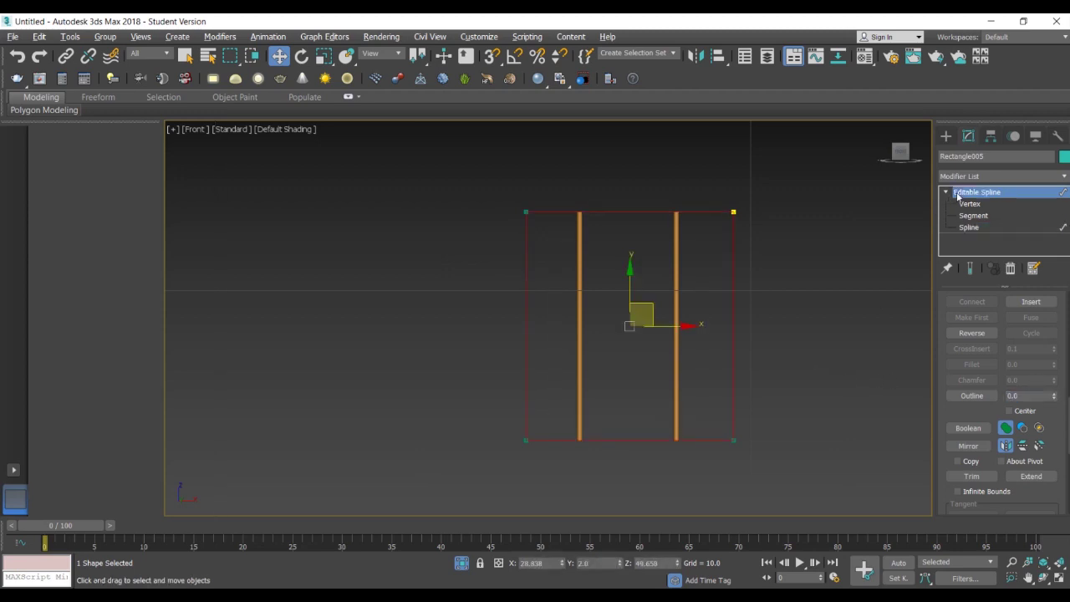
key(ctrl+z)
key(ctrl+z)
click(948, 193)
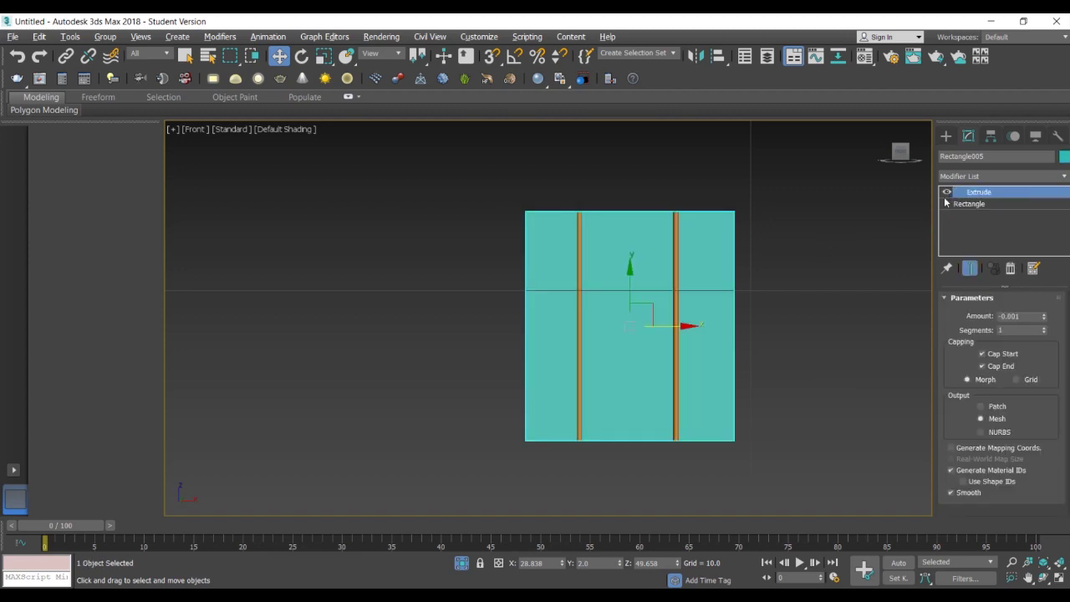
Show all hidden objects and return to the Front view of the whole building
right_click(803, 245)
click(821, 180)
click(328, 23)
right_click(404, 164)
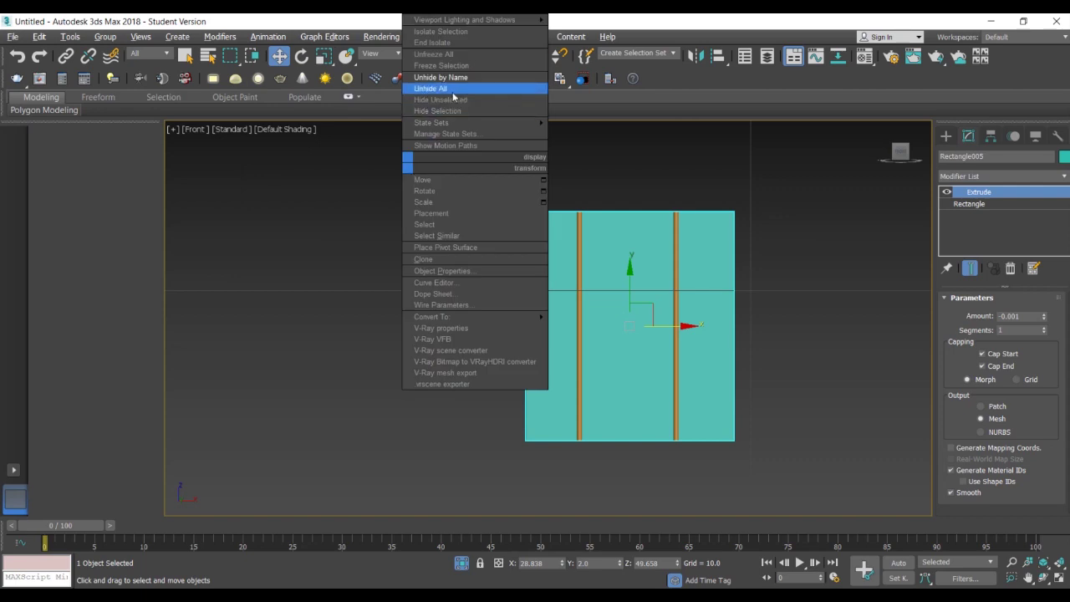
click(453, 93)
scroll(687, 357, down, 5)
mouse_move(677, 450)
alt+middle_down()
mouse_move(744, 465)
mouse_move(672, 469)
mouse_move(665, 423)
mouse_move(681, 470)
alt+middle_up()
key(f)
scroll(746, 386, down, 5)
Group the teal door panel and its two mullions under the name door
click(706, 401)
ctrl+click(721, 401)
ctrl+click(687, 395)
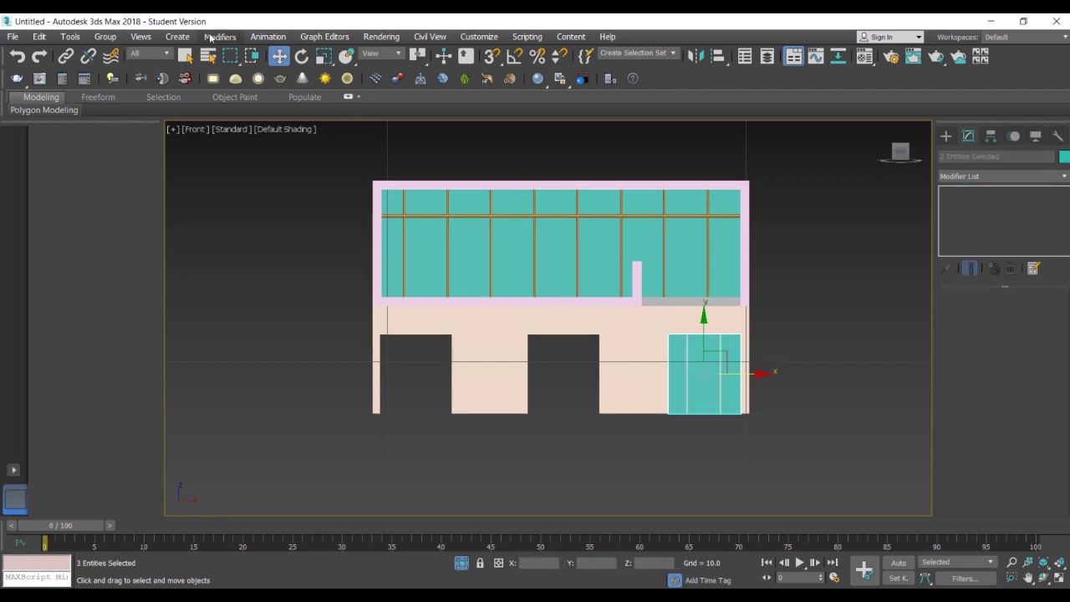
click(106, 38)
click(118, 52)
text(door)
click(549, 334)
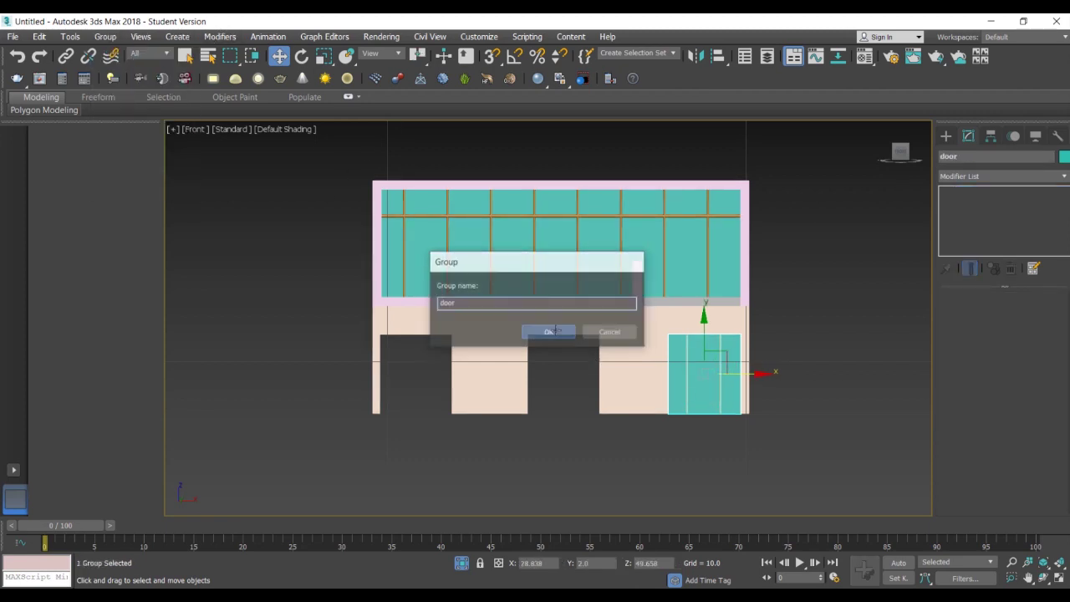
Clone the door group into two copies along X towards the middle and left-hand openings
scroll(638, 405, up, 5)
scroll(823, 344, down, 3)
mouse_move(852, 341)
shift+mouse_down()
mouse_move(716, 341)
mouse_move(729, 341)
shift+mouse_up()
click(575, 314)
click(550, 366)
Snap the leftmost door copy along X to the edge of the left-hand opening
middle_drag(520, 408, 569, 461)
click(569, 462)
click(535, 360)
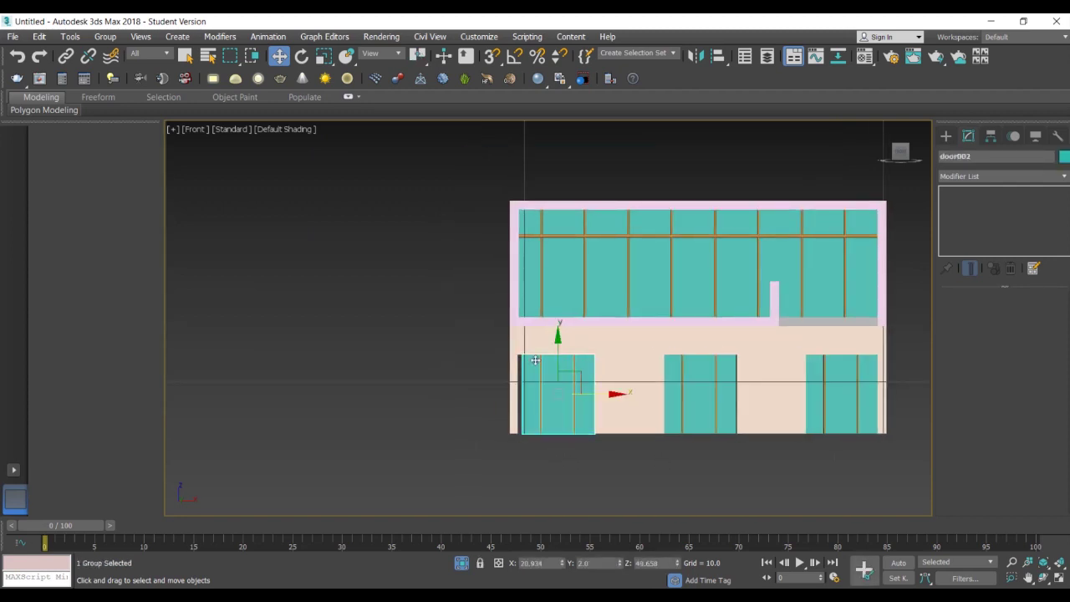
scroll(535, 360, up, 6)
key(s)
drag(450, 304, 413, 304)
scroll(740, 393, down, 5)
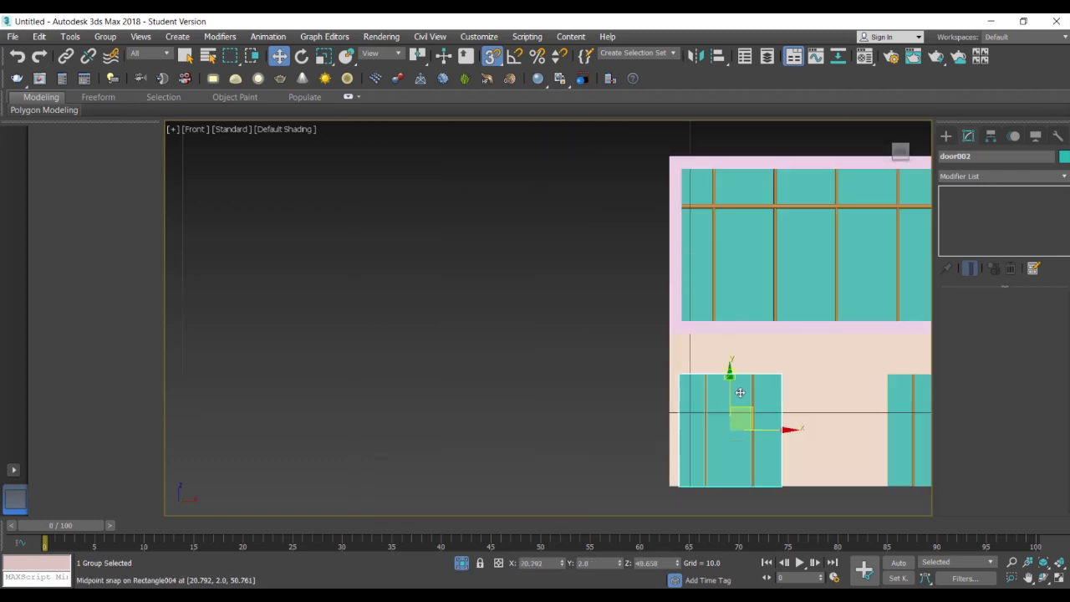
Snap the middle door copy's lower-right corner to the right edge of the middle opening and deselect it
scroll(740, 393, down, 2)
middle_drag(740, 393, 510, 371)
click(582, 383)
scroll(583, 383, up, 6)
scroll(556, 234, down, 5)
scroll(678, 367, up, 6)
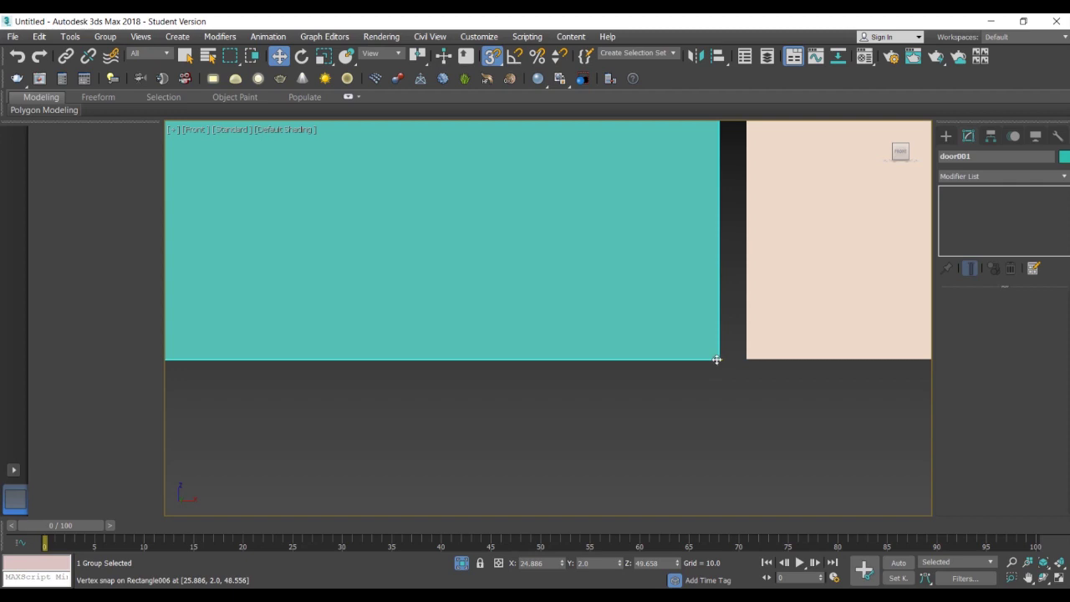
drag(716, 360, 746, 361)
click(729, 398)
scroll(720, 406, down, 2)
scroll(722, 412, down, 7)
middle_drag(722, 416, 657, 438)
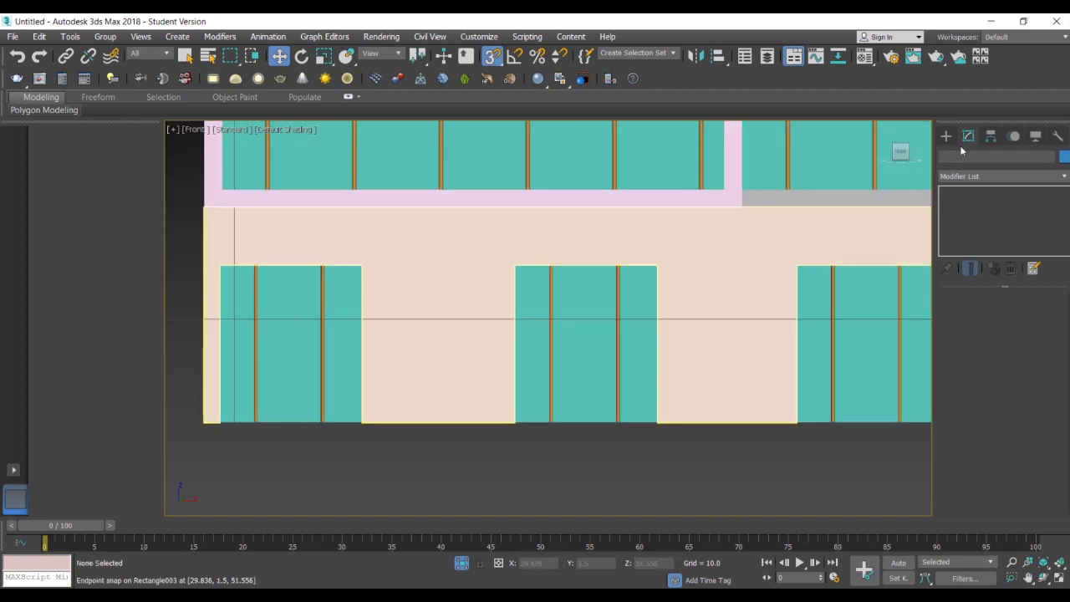
Isolate the right-hand door group and show all hidden objects again
click(946, 138)
click(867, 357)
key(alt+q)
scroll(824, 380, down, 8)
middle_drag(816, 391, 728, 376)
scroll(728, 378, up, 8)
right_click(749, 285)
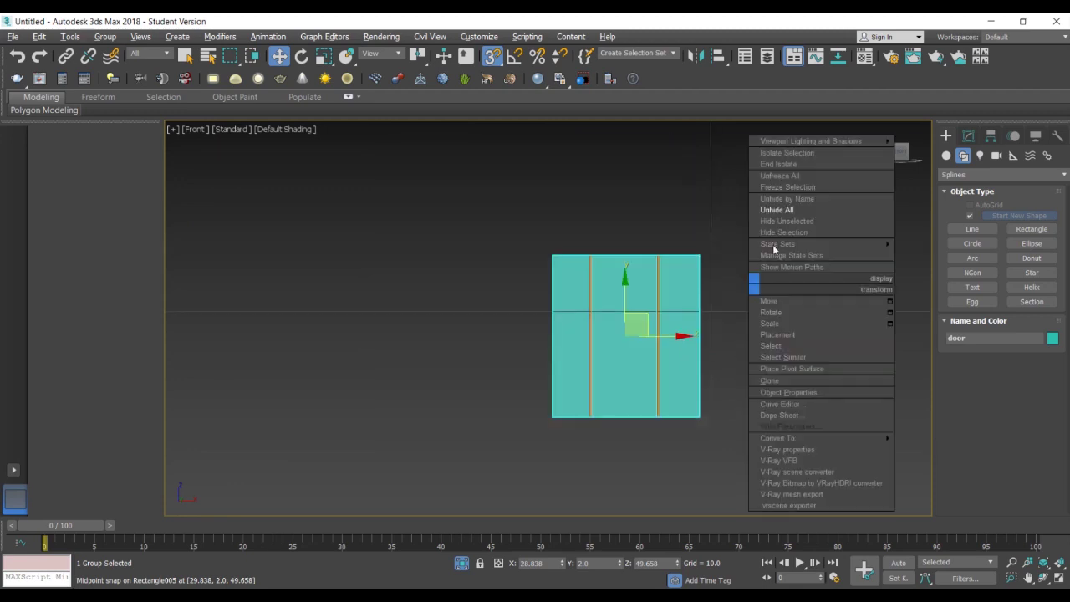
click(777, 211)
Colour the upper storey's outer frame grey
scroll(799, 307, down, 5)
alt+middle_drag(798, 322, 776, 364)
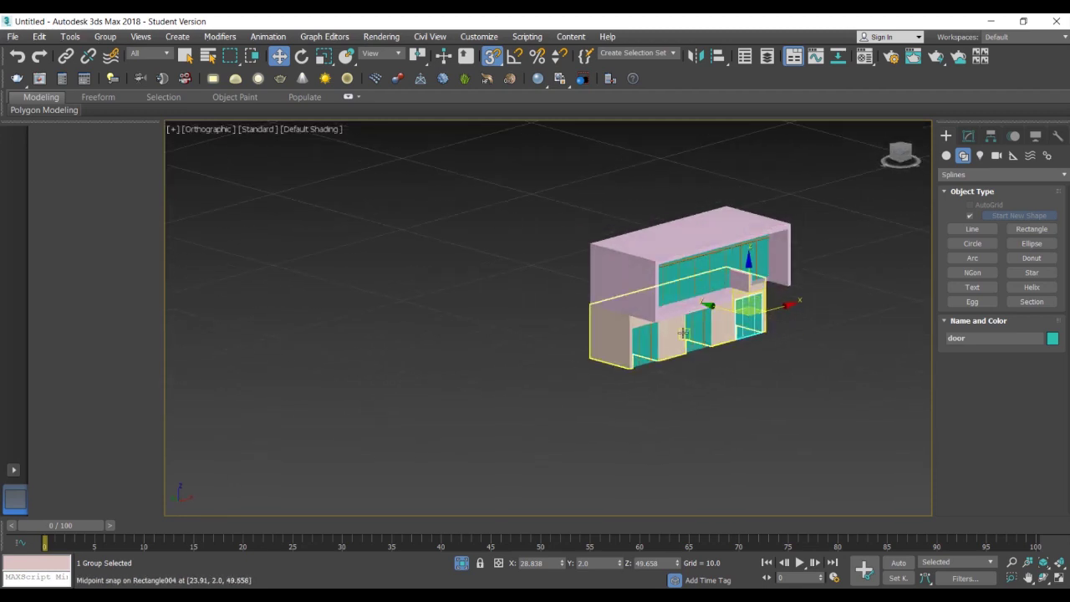
click(693, 236)
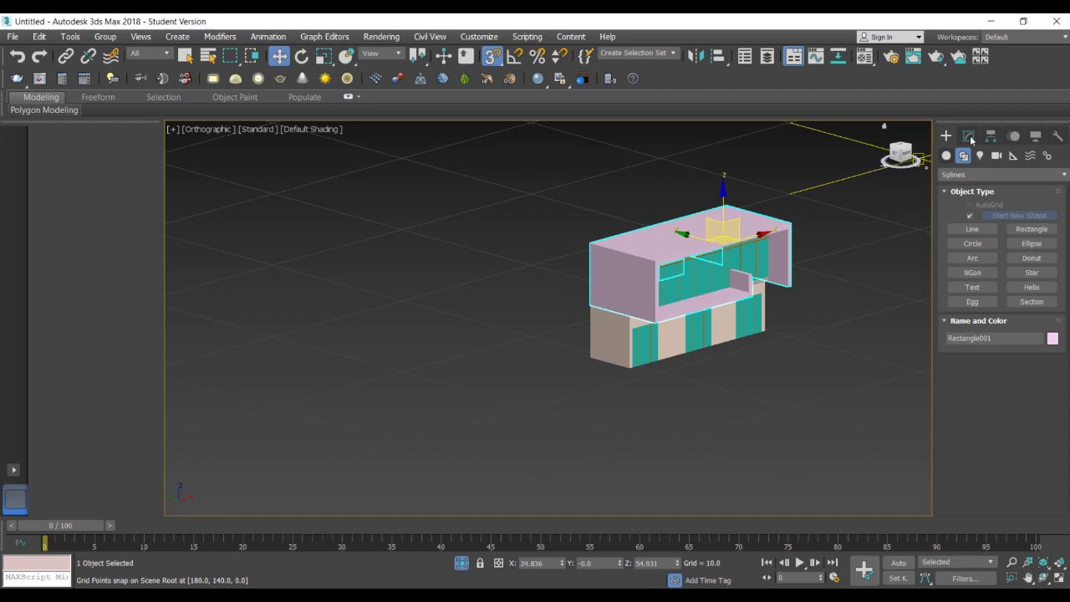
click(968, 137)
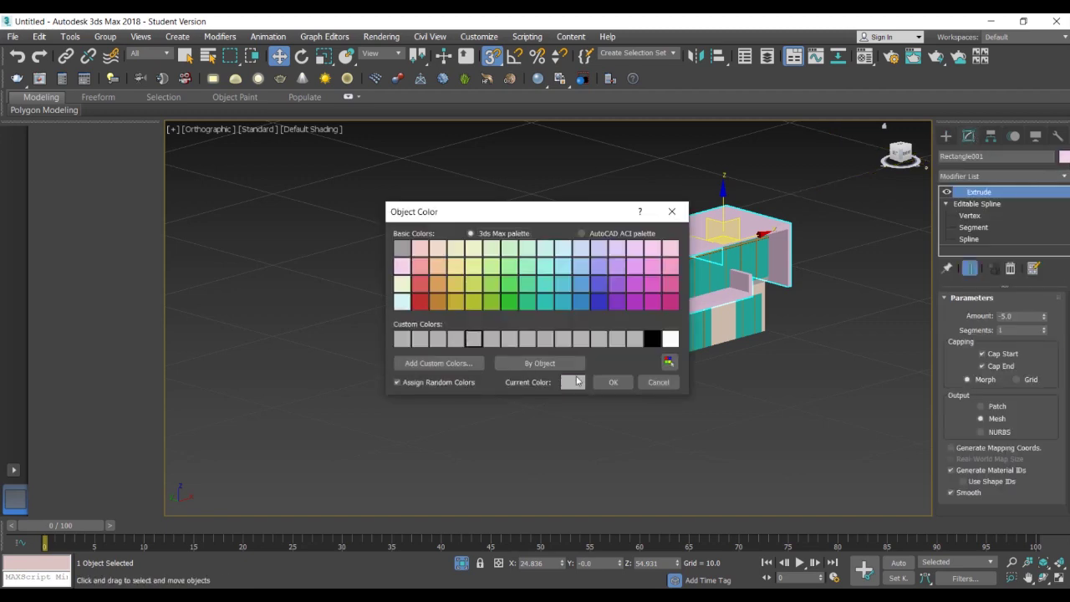
click(612, 382)
Change the upper storey's outer frame colour to pale cream
alt+middle_drag(778, 366, 728, 358)
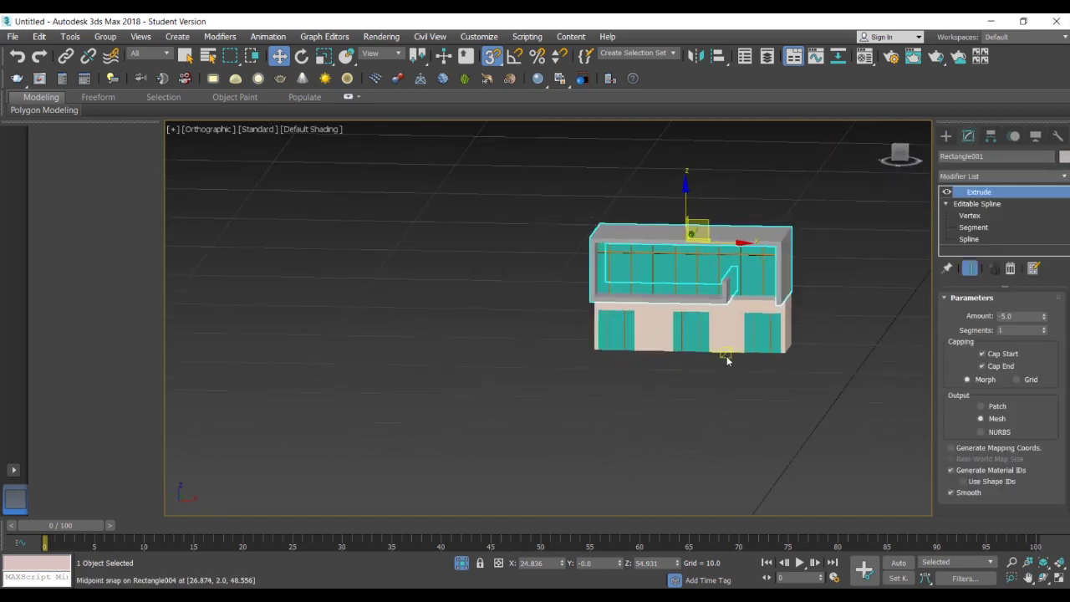
click(1064, 158)
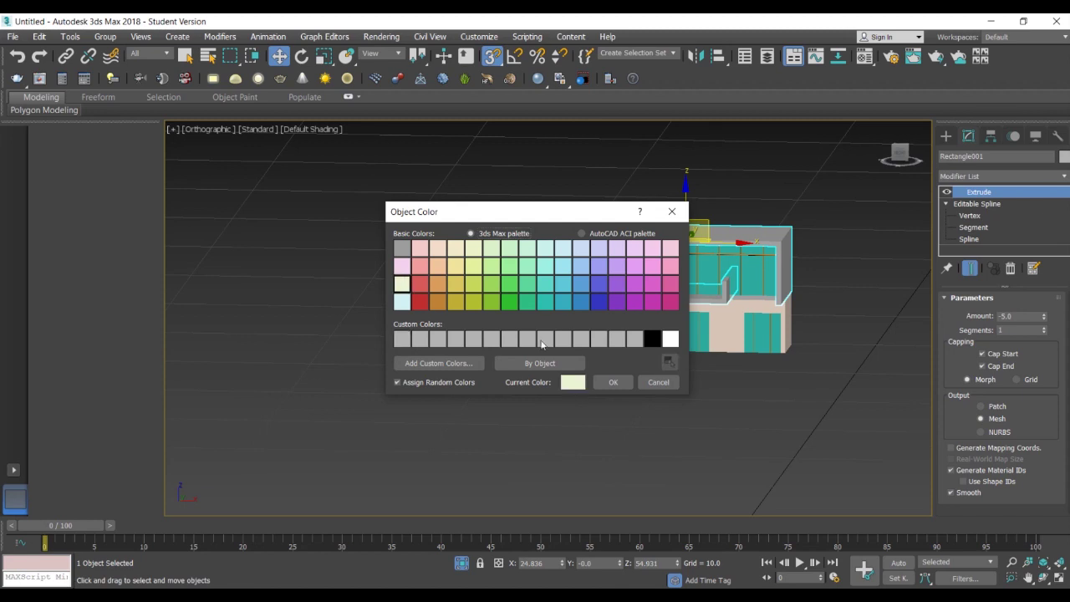
click(612, 382)
In the Front view, create a rectangle 3 long and 6 wide to the right of the lower storey
alt+middle_drag(730, 397, 804, 412)
key(f)
scroll(721, 385, down, 5)
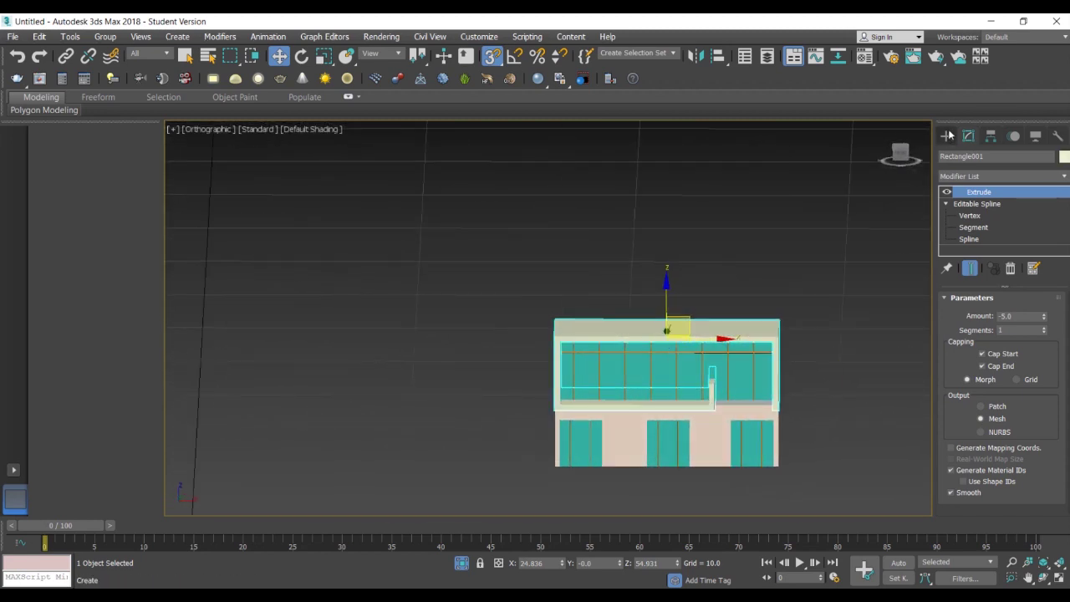
click(949, 134)
key(f)
key(z)
middle_drag(823, 329, 420, 196)
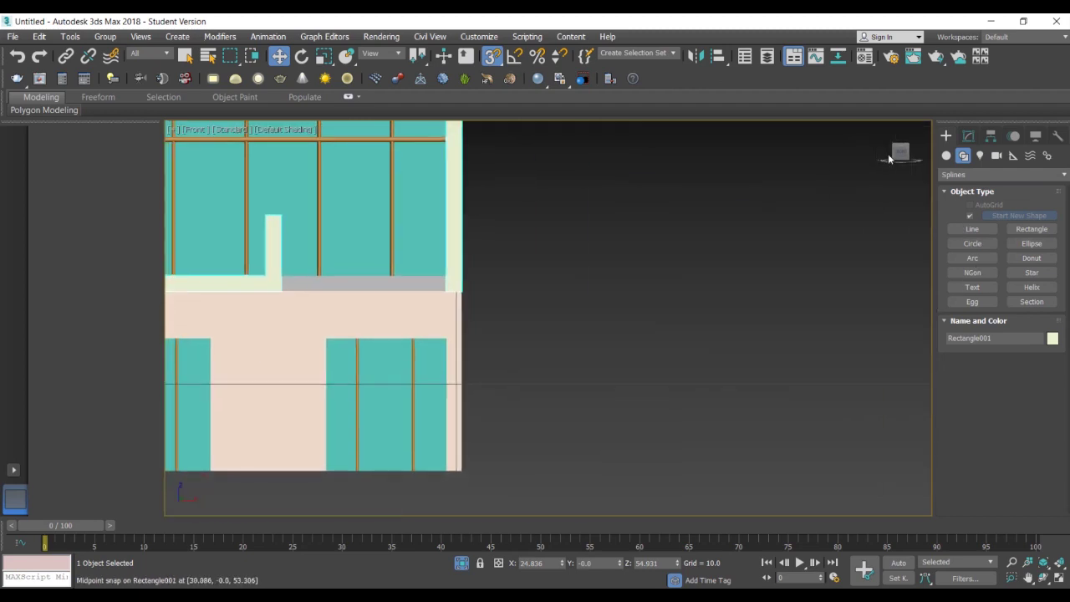
click(1043, 235)
drag(460, 470, 870, 286)
text(6)
key(Return)
text(3)
key(Return)
Snap the 3 by 6 rectangle's lower-left corner to the lower storey's bottom-right corner
click(279, 56)
middle_drag(506, 475, 571, 390)
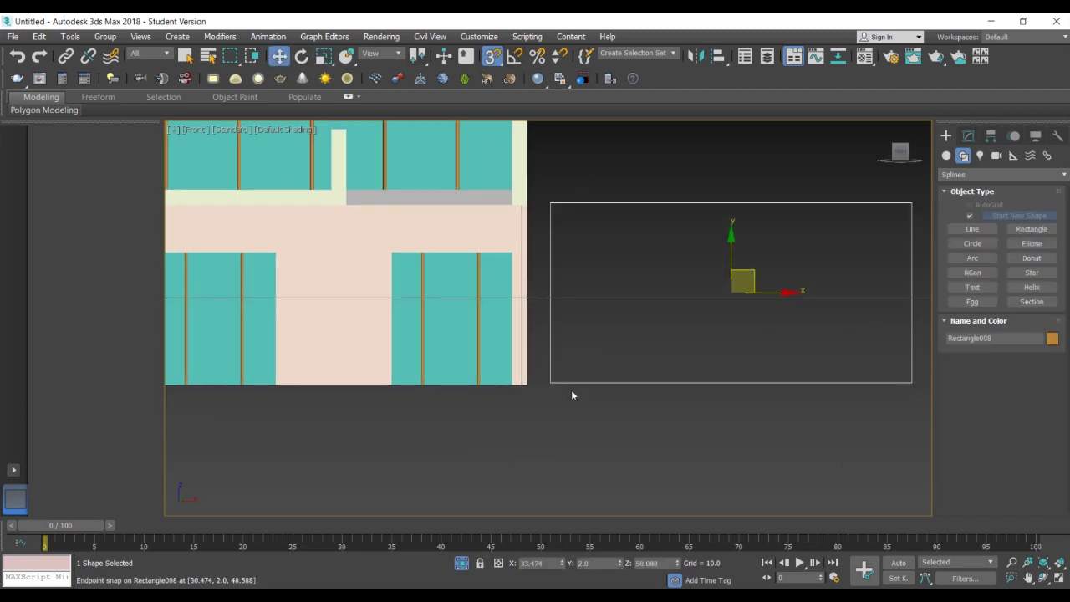
scroll(558, 388, up, 4)
drag(529, 374, 436, 382)
scroll(631, 320, down, 6)
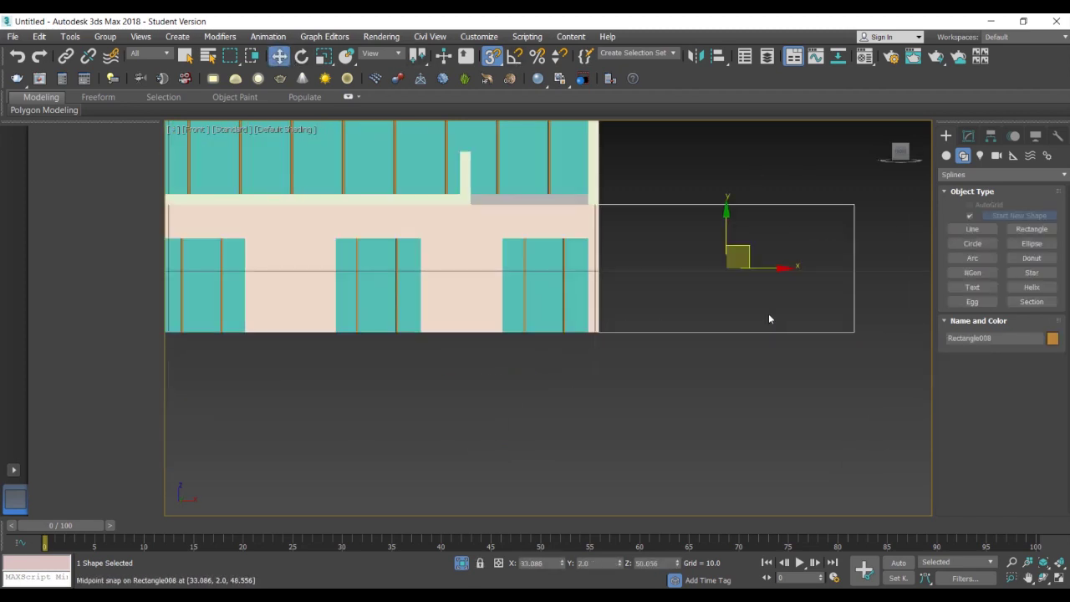
middle_drag(768, 314, 666, 360)
Draw a rectangle about 2.76 long and 1.38 wide near the right end of the wide rectangle
click(1032, 228)
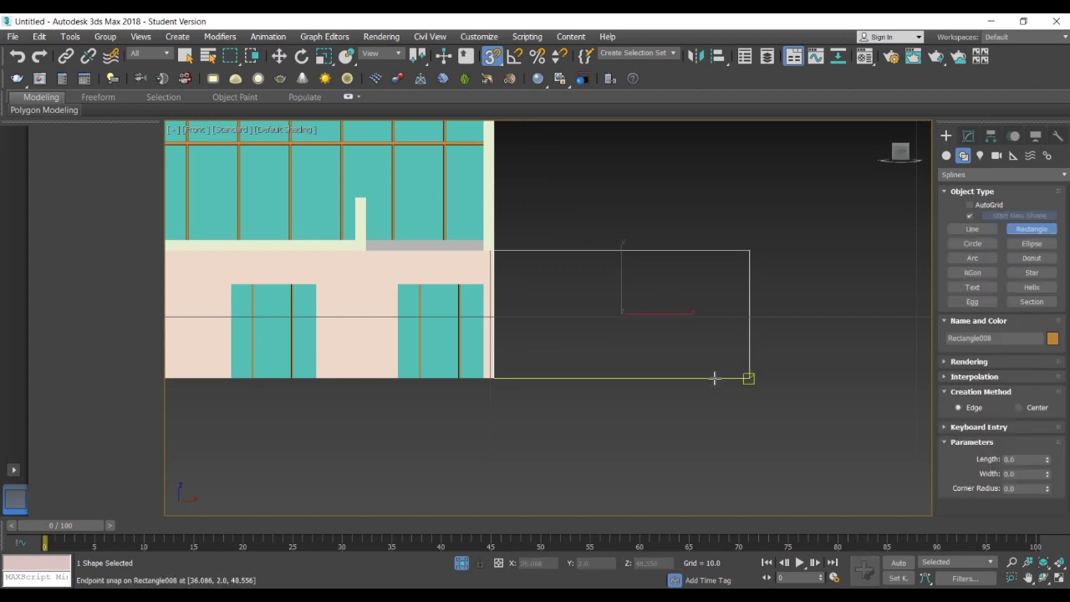
key(w)
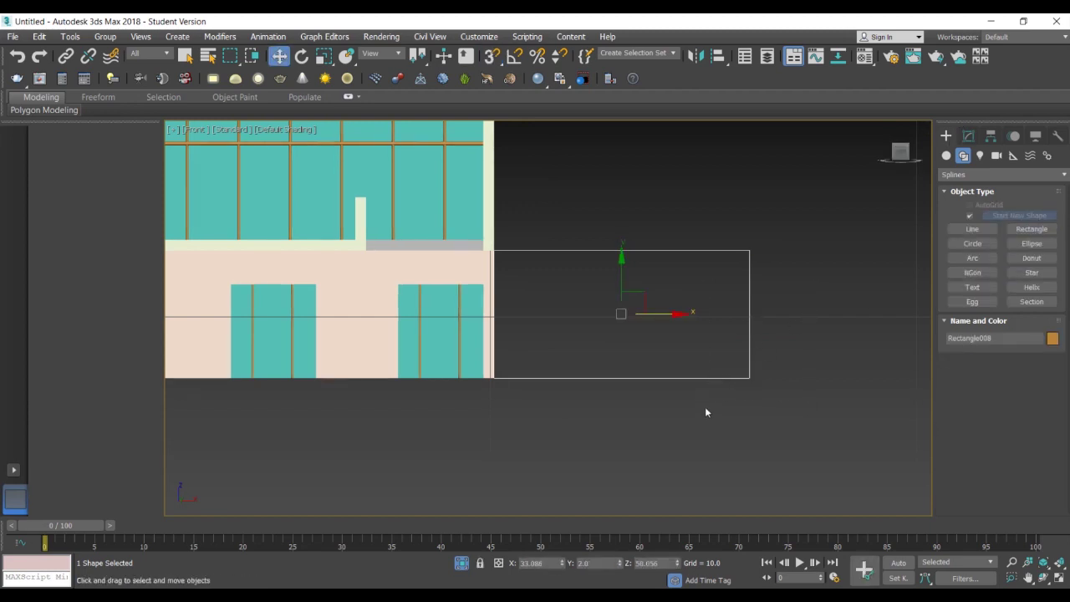
click(1023, 232)
scroll(735, 352, up, 3)
mouse_move(741, 453)
mouse_down()
mouse_move(660, 205)
mouse_move(575, 122)
mouse_up()
scroll(625, 235, down, 2)
middle_drag(625, 235, 575, 315)
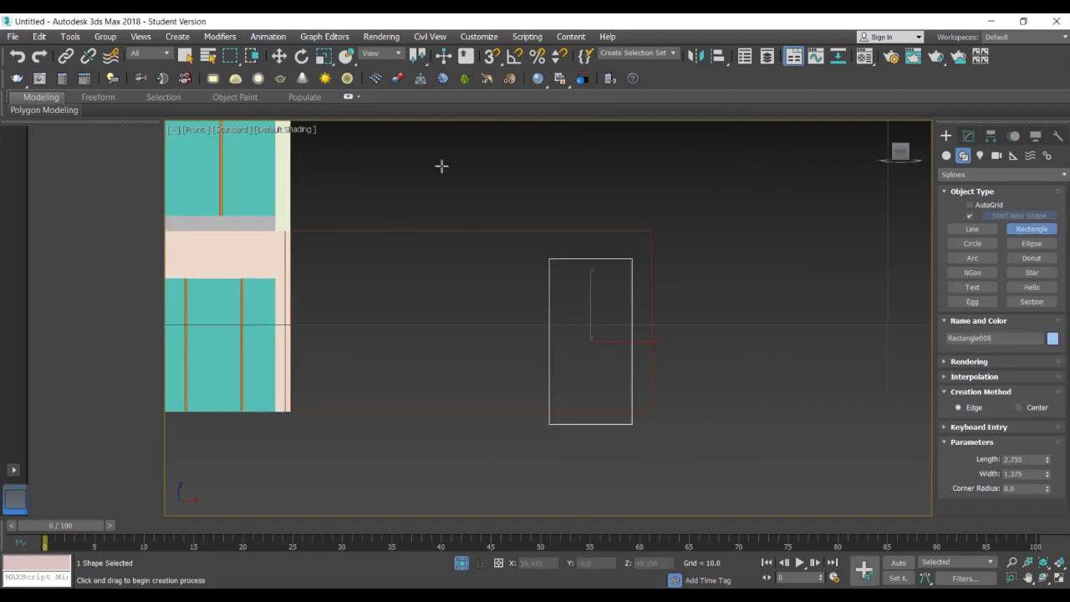
Snap the small rectangle's lower-right corner to the wide rectangle's bottom-right corner and set its length to 2.3 and width to 1.3
click(278, 61)
key(s)
drag(633, 425, 643, 412)
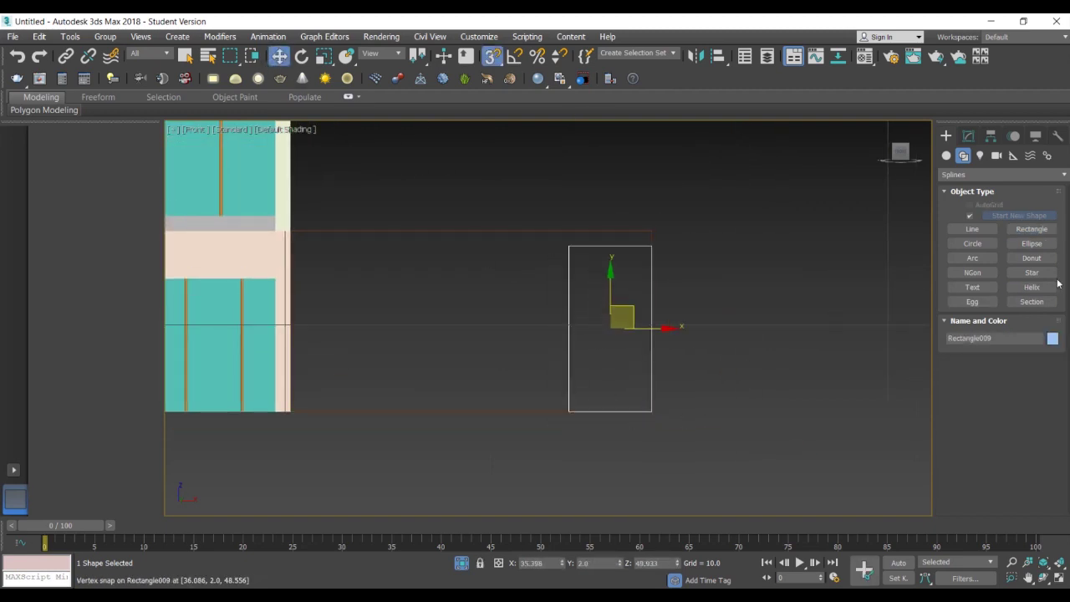
click(969, 137)
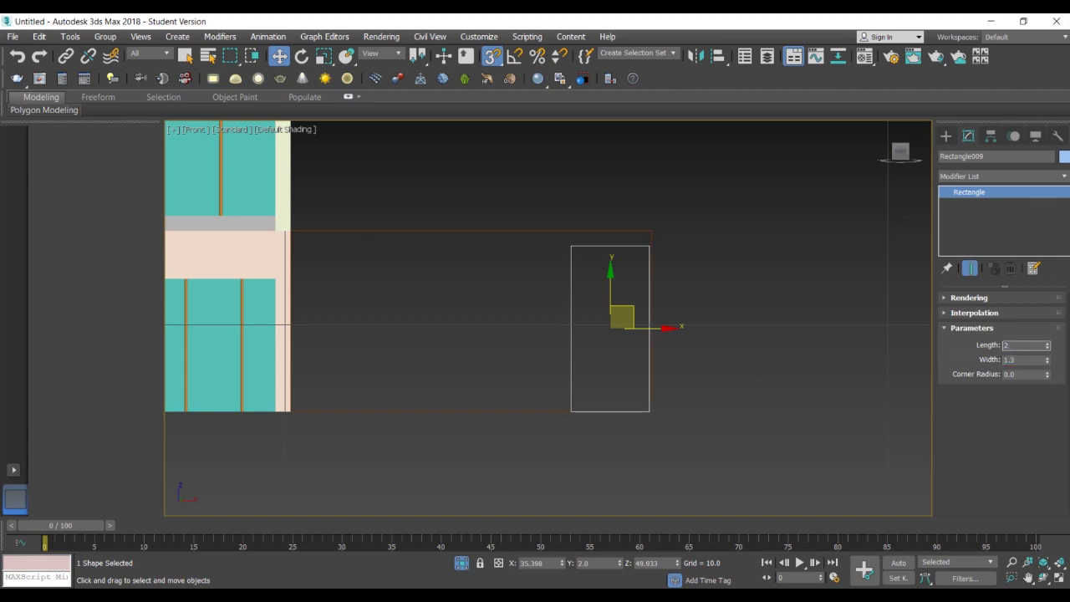
Snap the resized small rectangle back to the wide rectangle's bottom-right corner, then offset it -0.1 vertically
scroll(638, 402, up, 4)
drag(688, 388, 697, 442)
scroll(619, 382, down, 3)
right_click(281, 59)
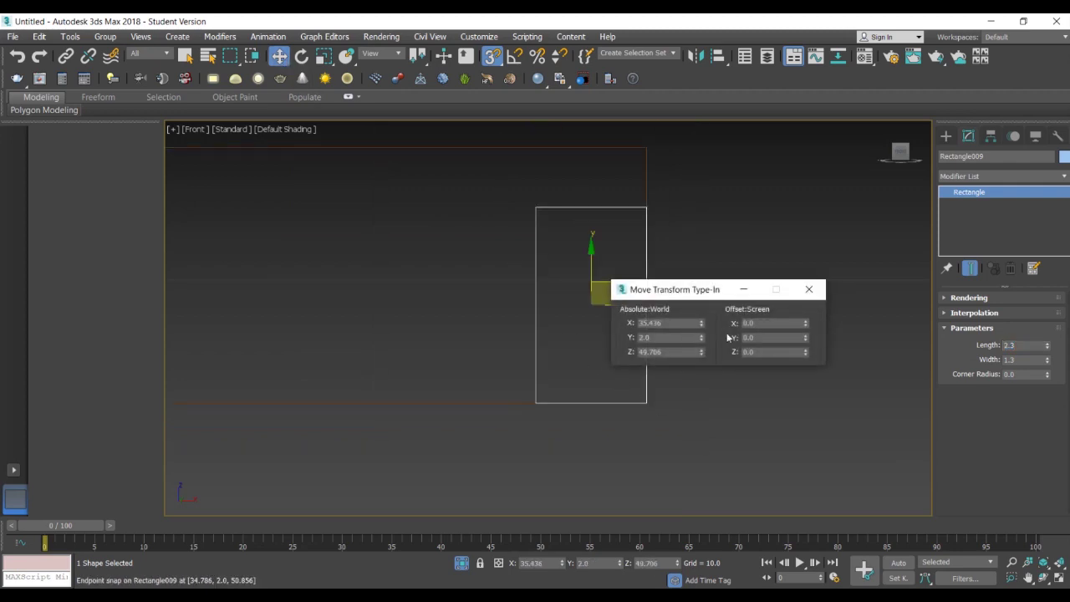
text(-0.1)
key(Return)
click(808, 290)
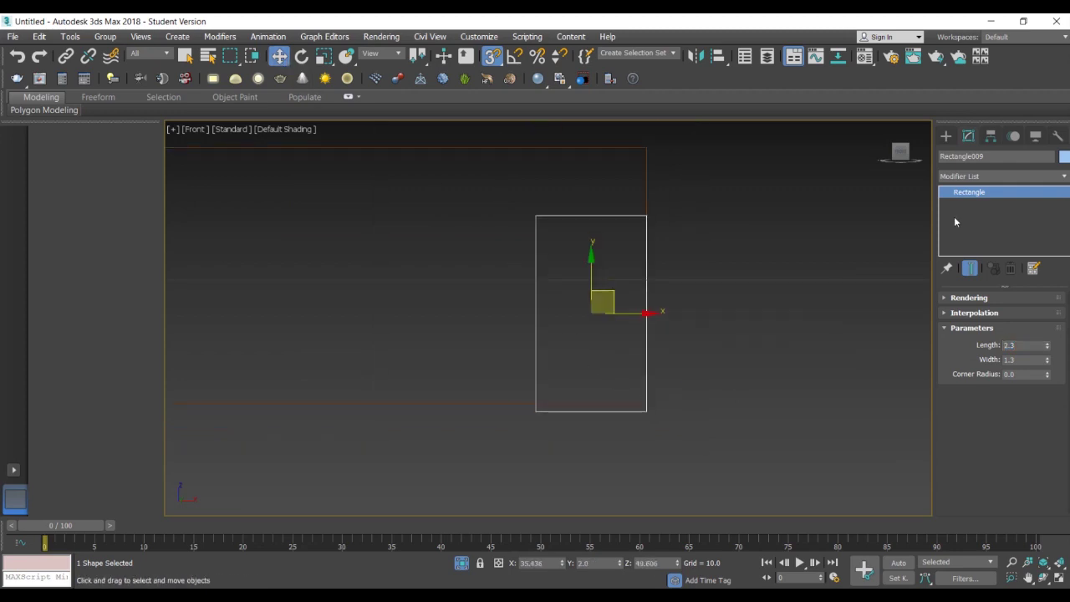
Move the small rectangle about 0.8 left along X, away from the wide rectangle's right edge
key(s)
drag(640, 314, 579, 317)
scroll(668, 323, down, 4)
middle_drag(677, 348, 749, 370)
scroll(693, 346, up, 3)
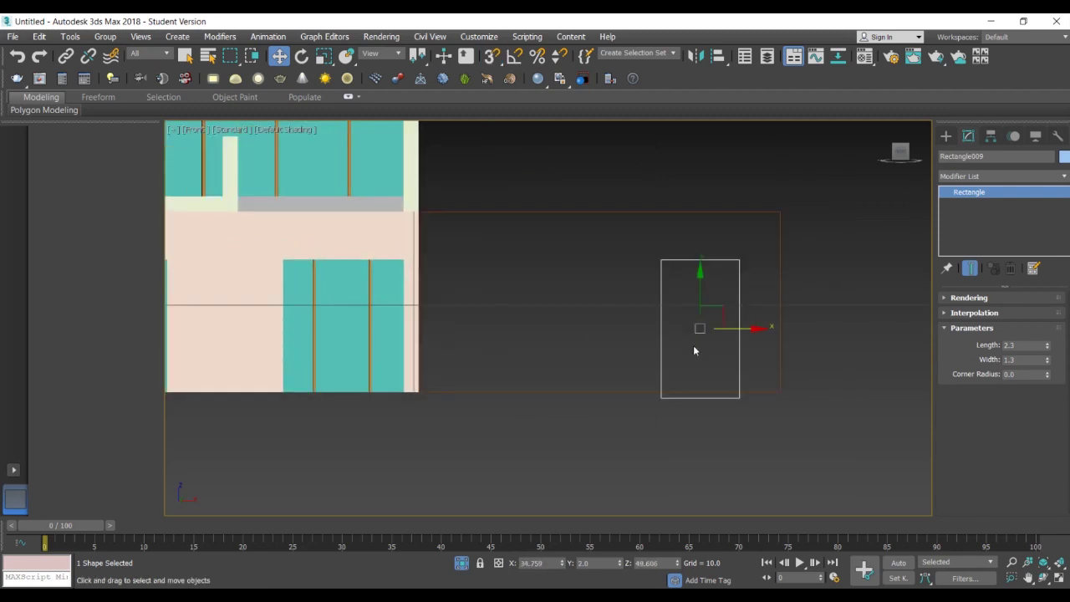
drag(748, 330, 740, 330)
Convert the wide rectangle to an Editable Spline and attach the small rectangle to it
click(812, 352)
drag(797, 311, 764, 347)
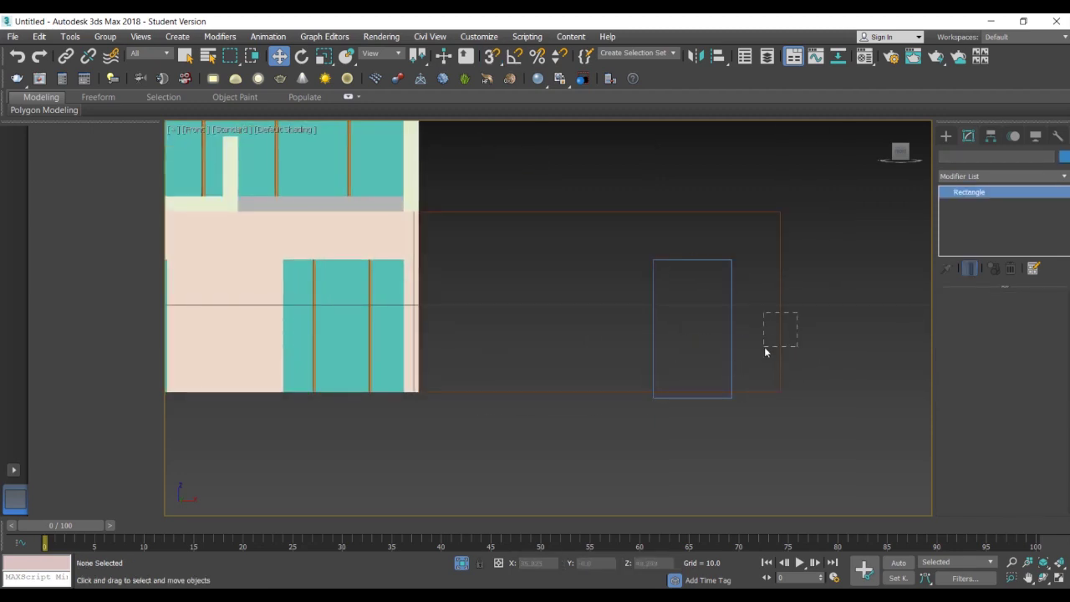
right_click(777, 320)
mouse_move(853, 470)
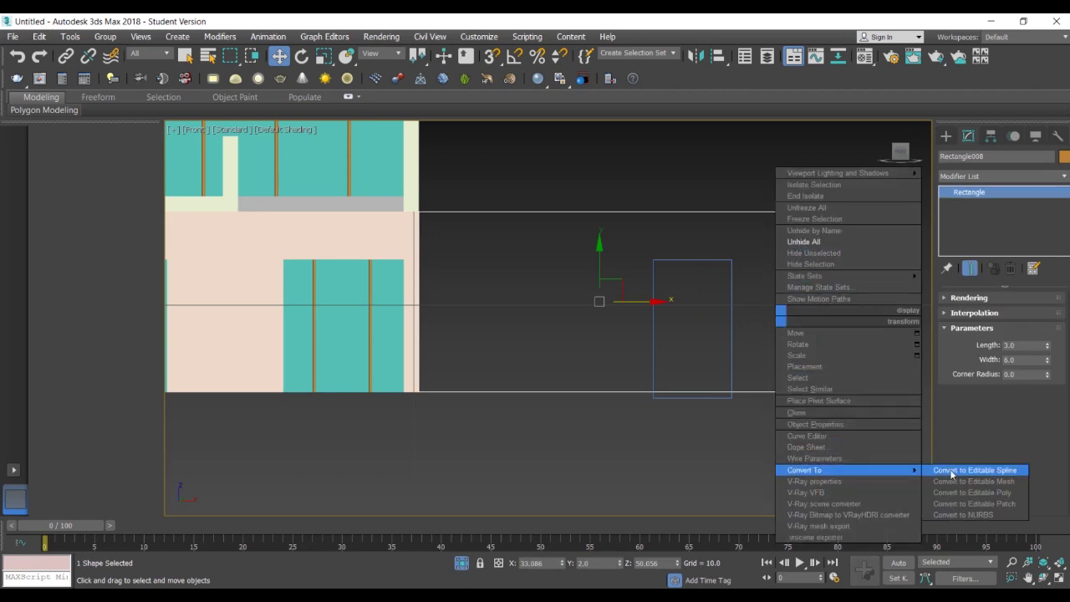
click(970, 471)
key(q)
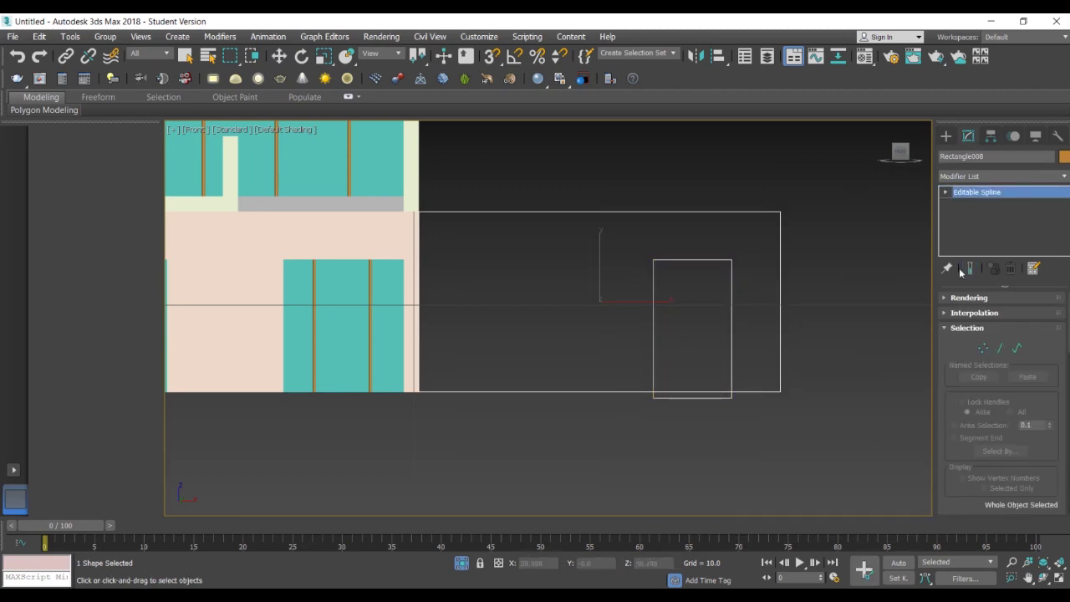
Trim the overlapping spline segments along the bottom edge to form a door opening in the wall outline
click(969, 227)
scroll(991, 401, down, 10)
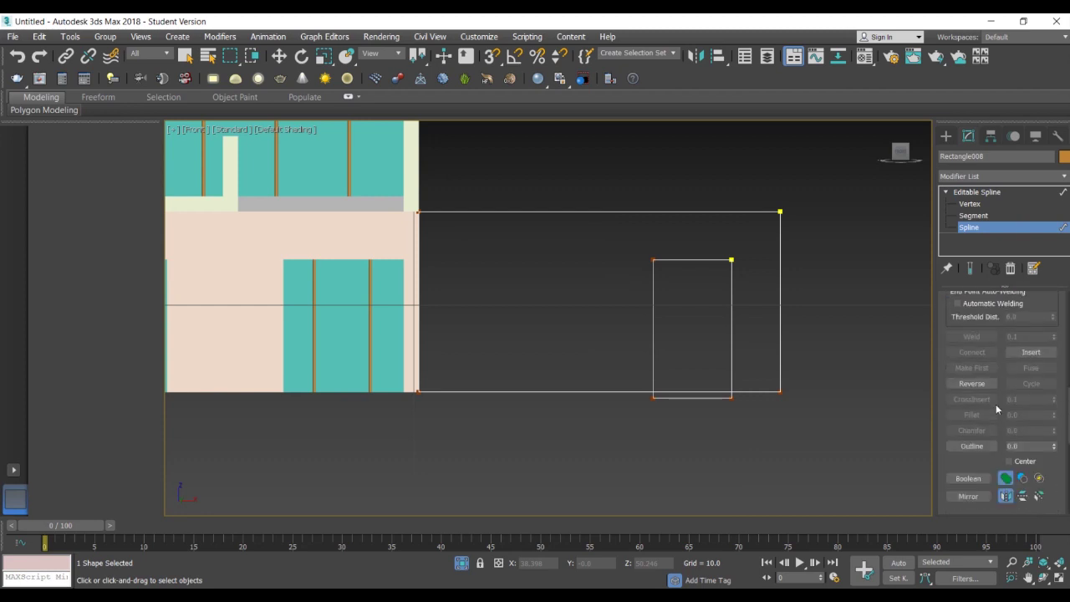
click(972, 460)
scroll(707, 389, up, 5)
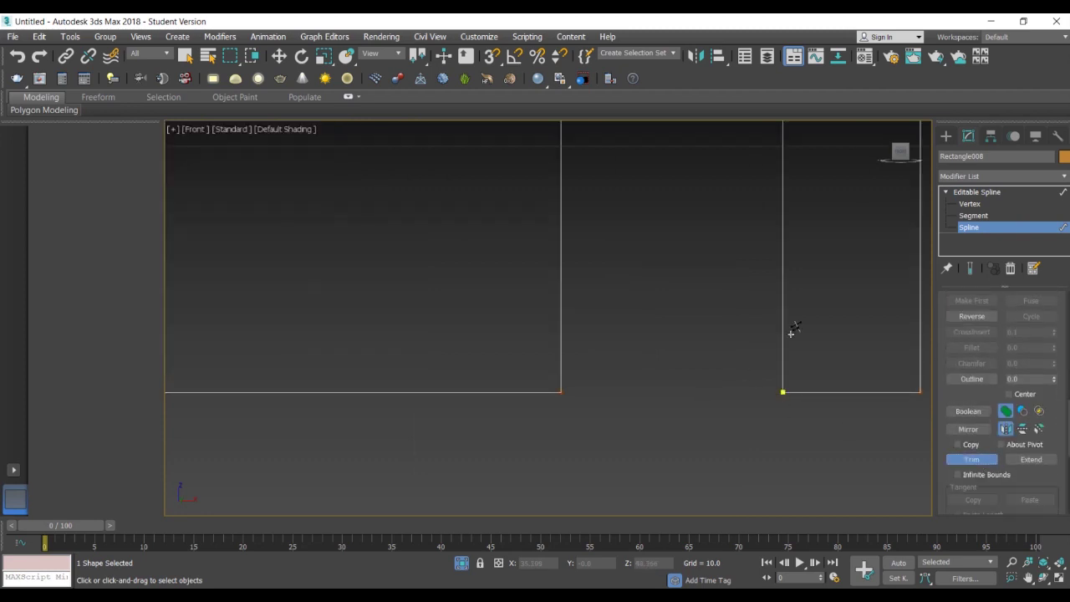
Weld the trimmed outline's vertices at the door opening's bottom corners with a 0.1 threshold
click(971, 205)
scroll(961, 340, up, 3)
click(973, 388)
drag(612, 342, 550, 411)
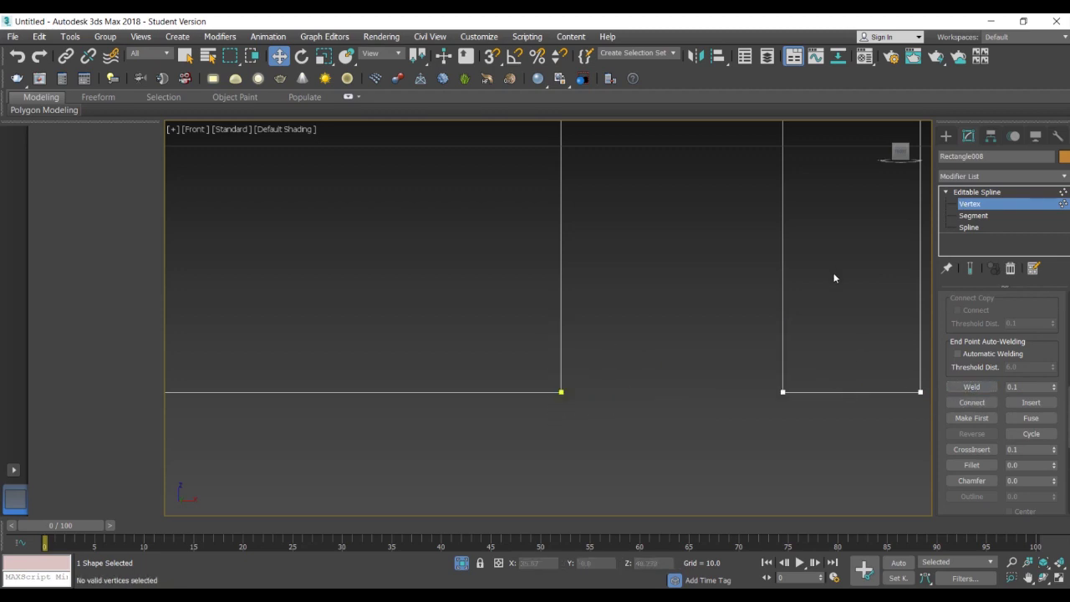
Draw a 2.2 by 1.3 rectangle snapped to the corners of the side wall's door opening
scroll(835, 279, down, 4)
click(945, 137)
click(1032, 230)
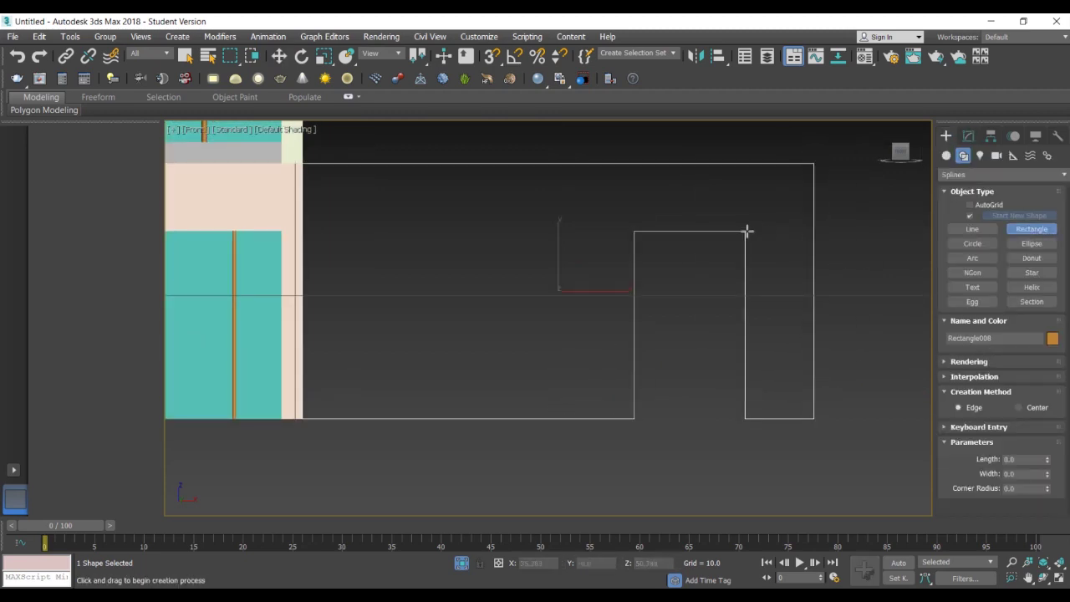
key(s)
drag(744, 231, 629, 405)
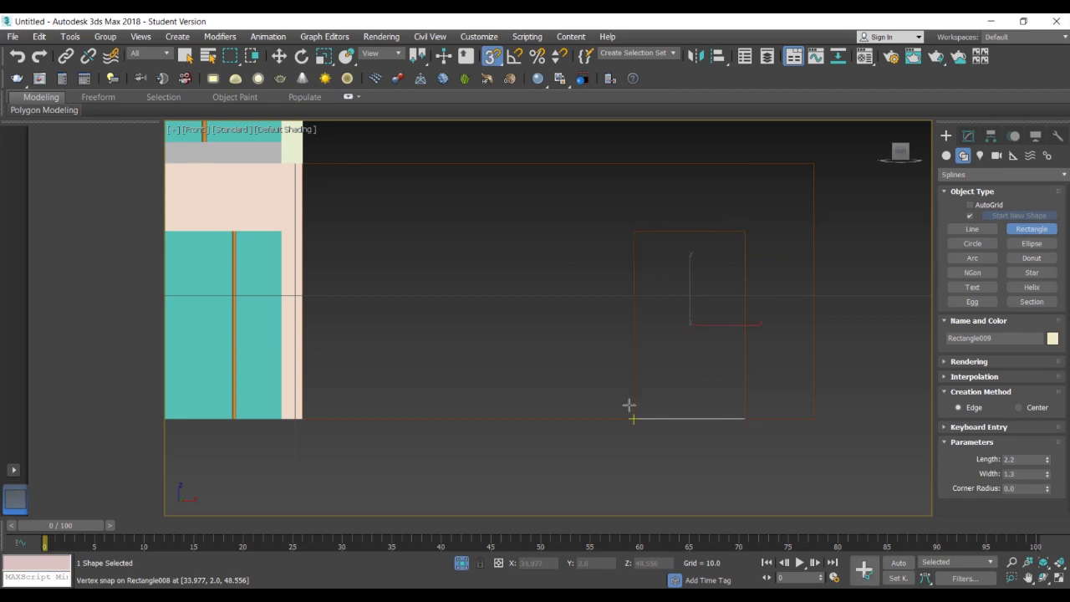
Extrude the door rectangle by -0.001 and change its colour to the teal of the other glass doors
click(968, 136)
click(993, 176)
text(ex)
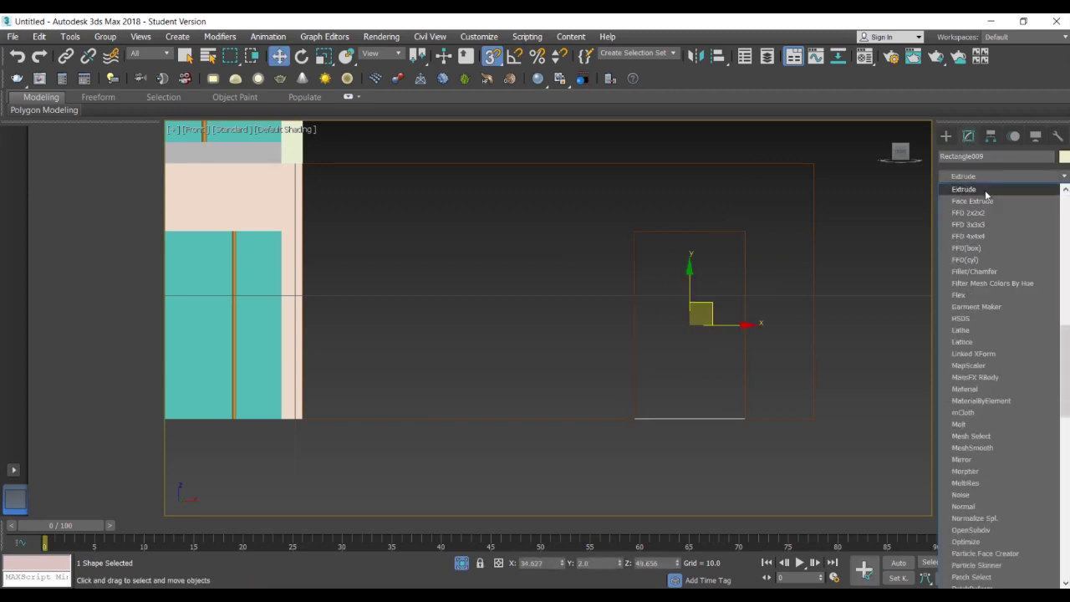
click(986, 193)
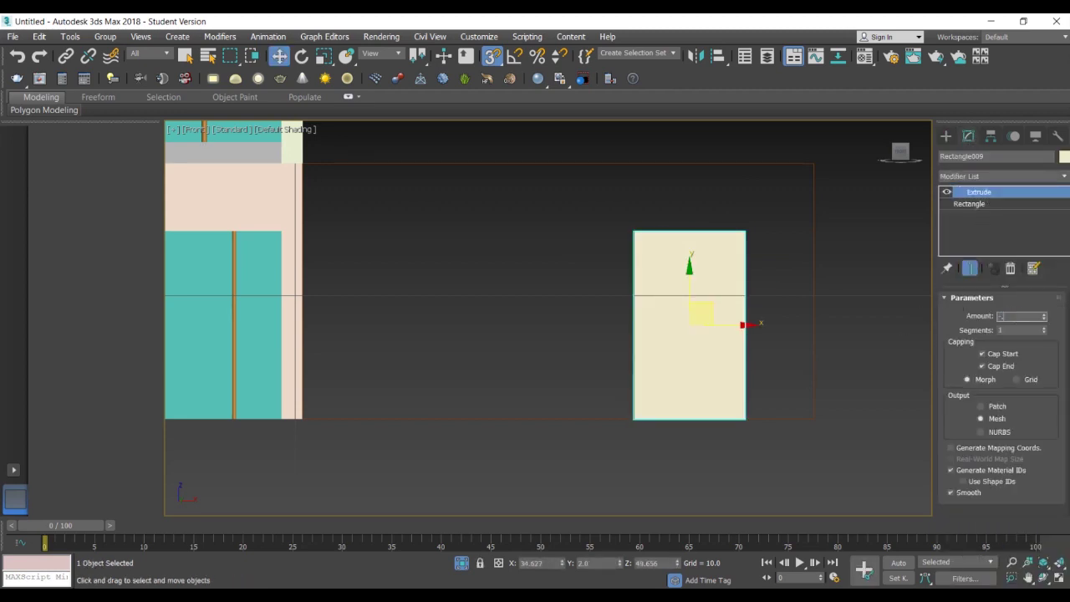
click(1063, 156)
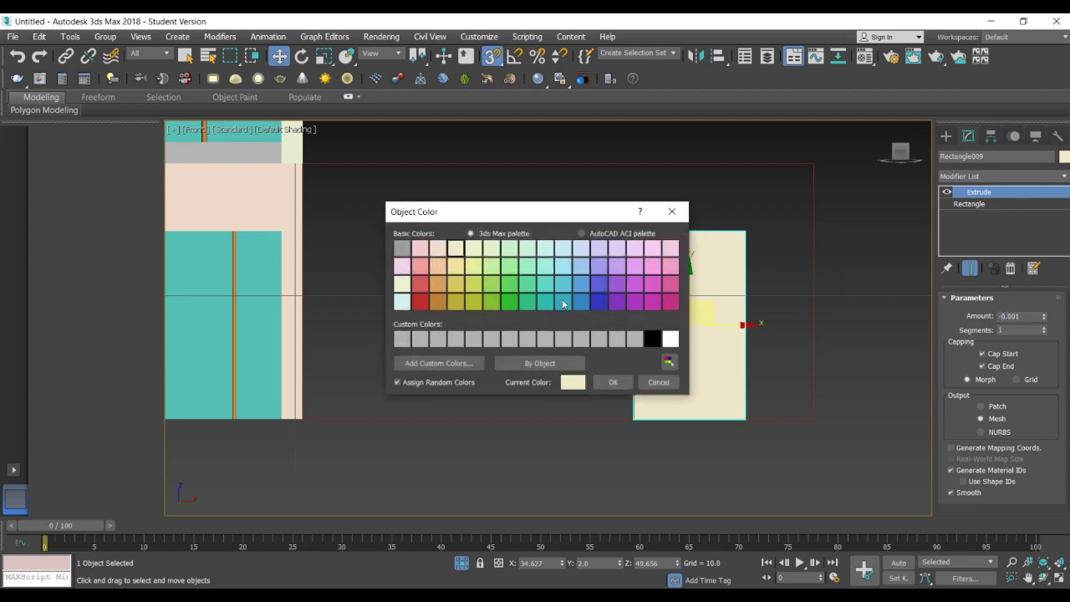
click(615, 384)
Extrude the side wall outline with the door opening by -3
click(819, 461)
drag(855, 357, 803, 399)
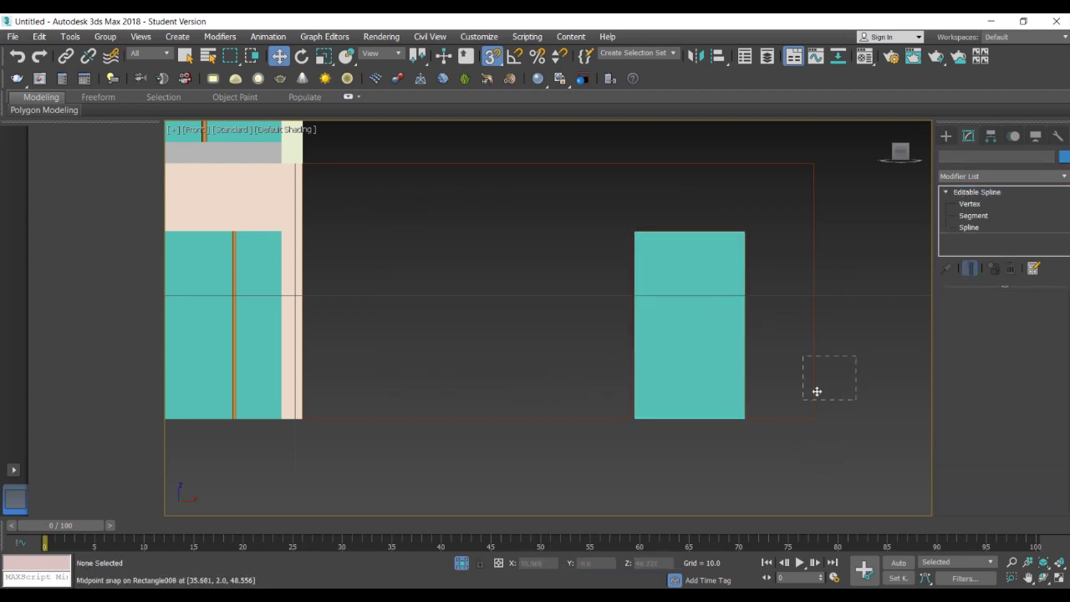
click(1032, 178)
text(ex)
click(982, 191)
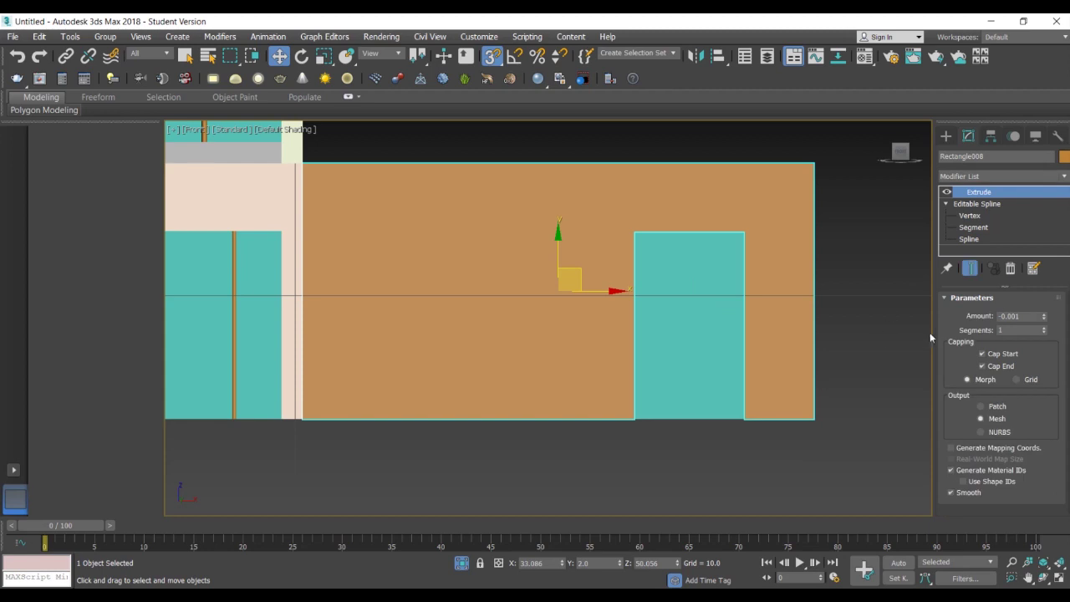
click(886, 338)
In the Perspective view, select the three lower-storey door groups and offset them slightly inward along the world Y axis
alt+middle_drag(839, 370, 693, 429)
key(p)
key(z)
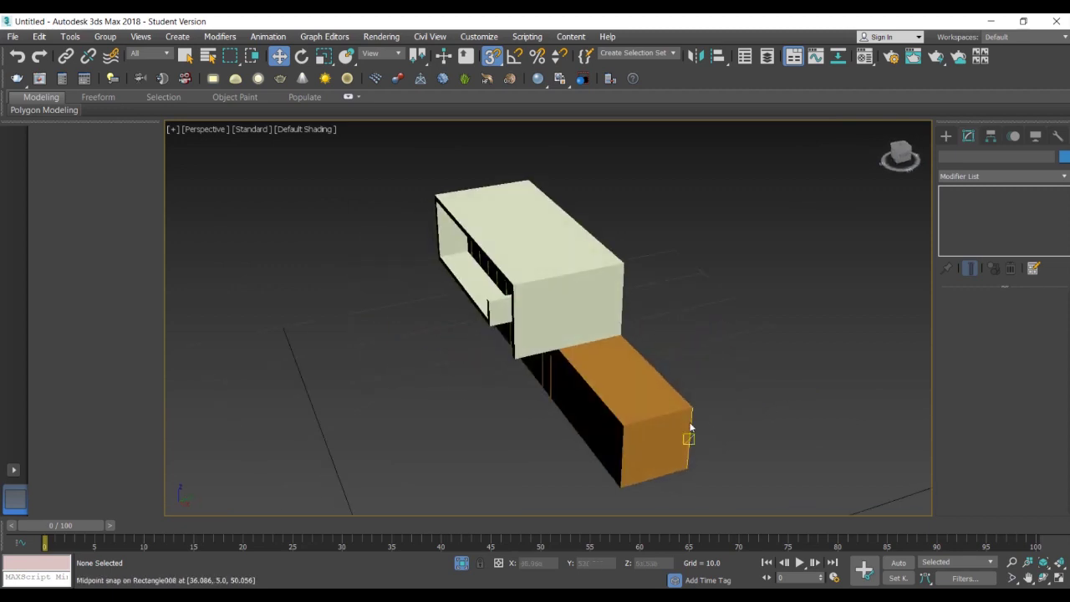
alt+middle_drag(586, 492, 676, 471)
click(572, 371)
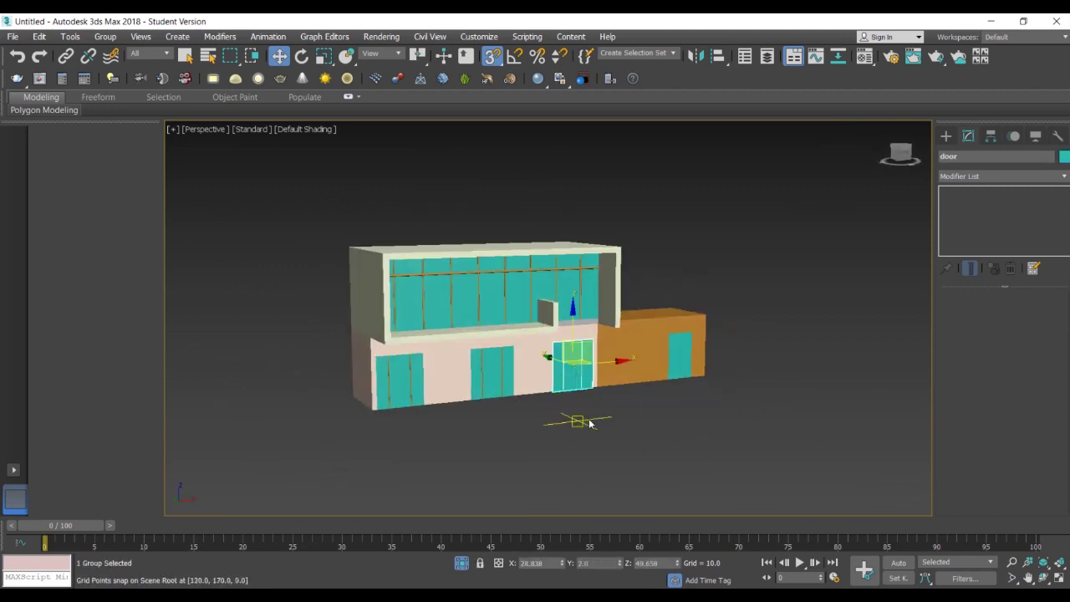
alt+middle_drag(589, 423, 607, 419)
right_click(279, 57)
click(542, 405)
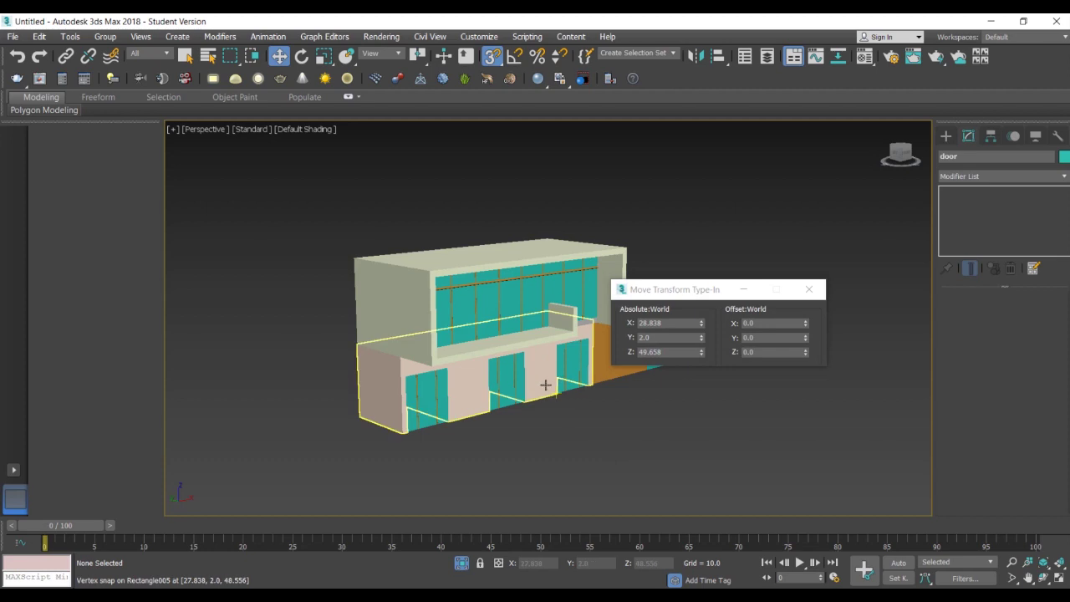
click(573, 377)
ctrl+click(509, 396)
ctrl+click(427, 408)
right_click(281, 57)
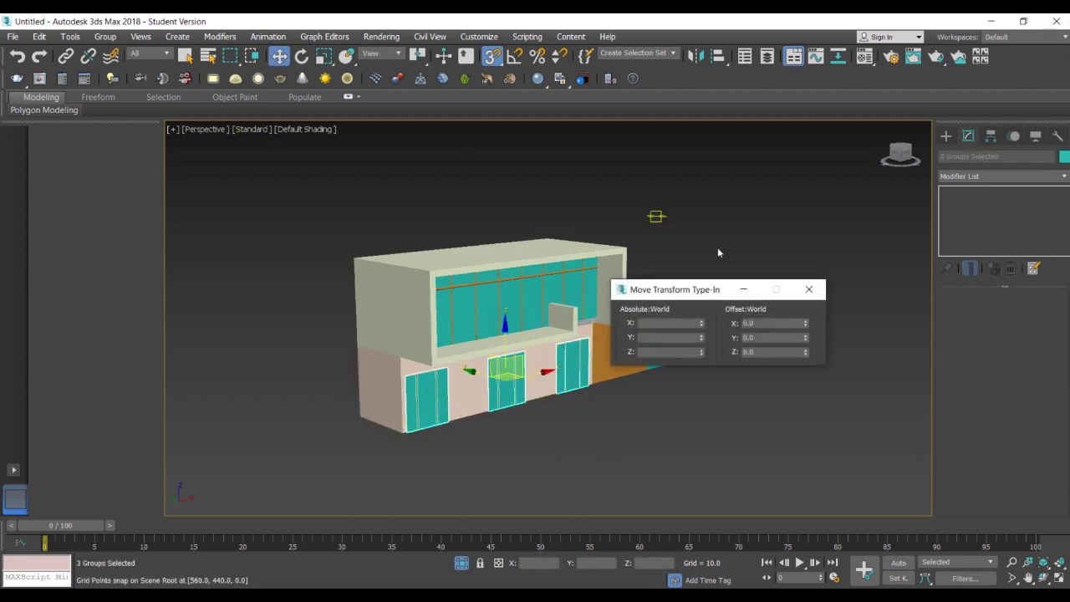
text(5)
key(Return)
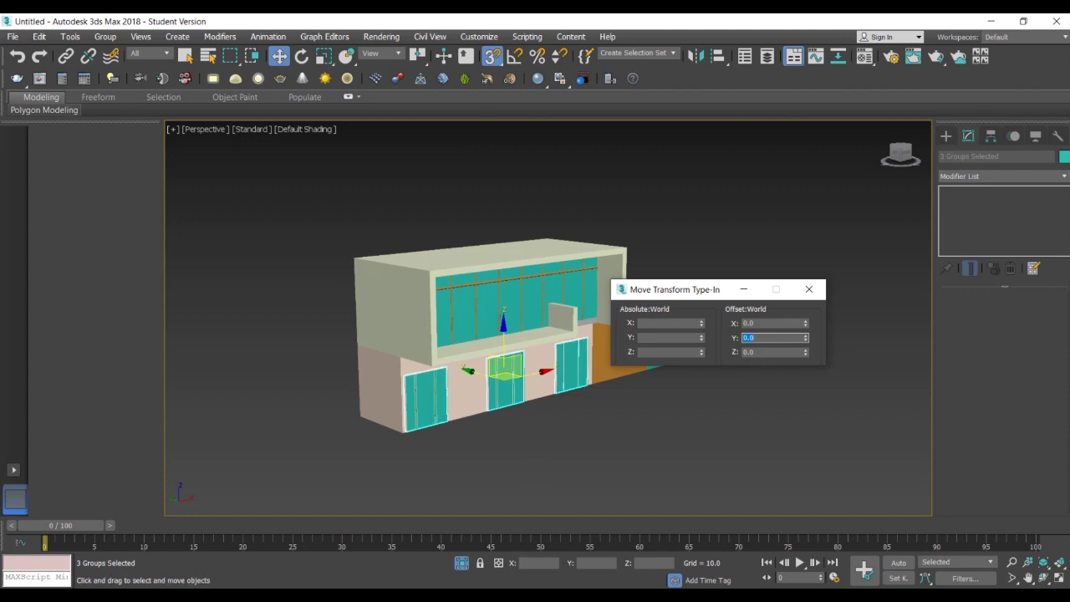
key(Return)
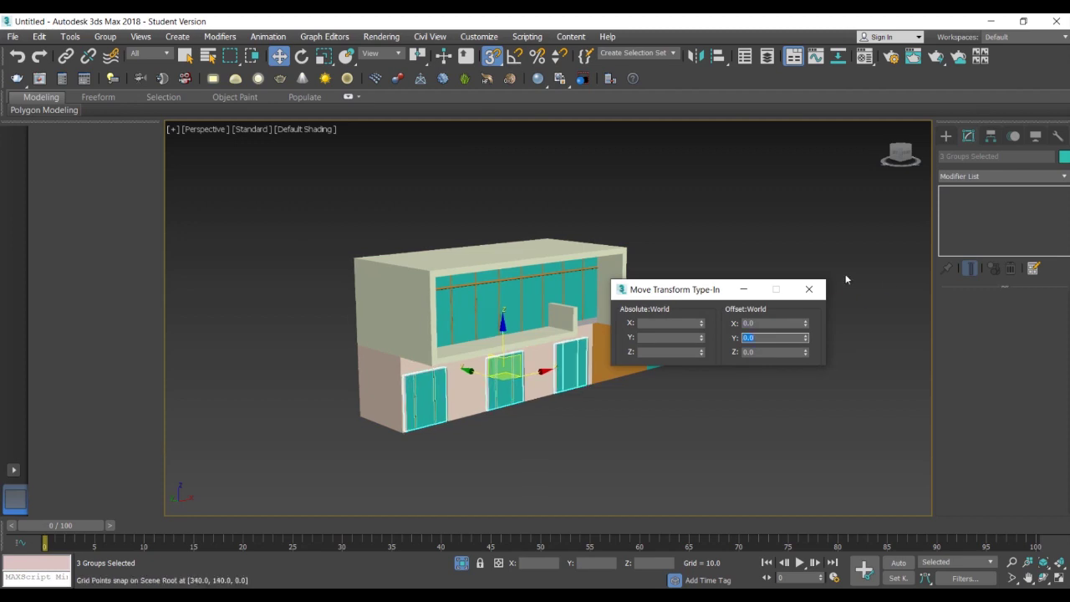
click(809, 289)
click(585, 424)
In the Front view, draw a vertical line along the side door's left edge and move it about 0.3 right
alt+middle_drag(585, 424, 655, 391)
alt+middle_drag(730, 390, 695, 400)
scroll(701, 395, up, 4)
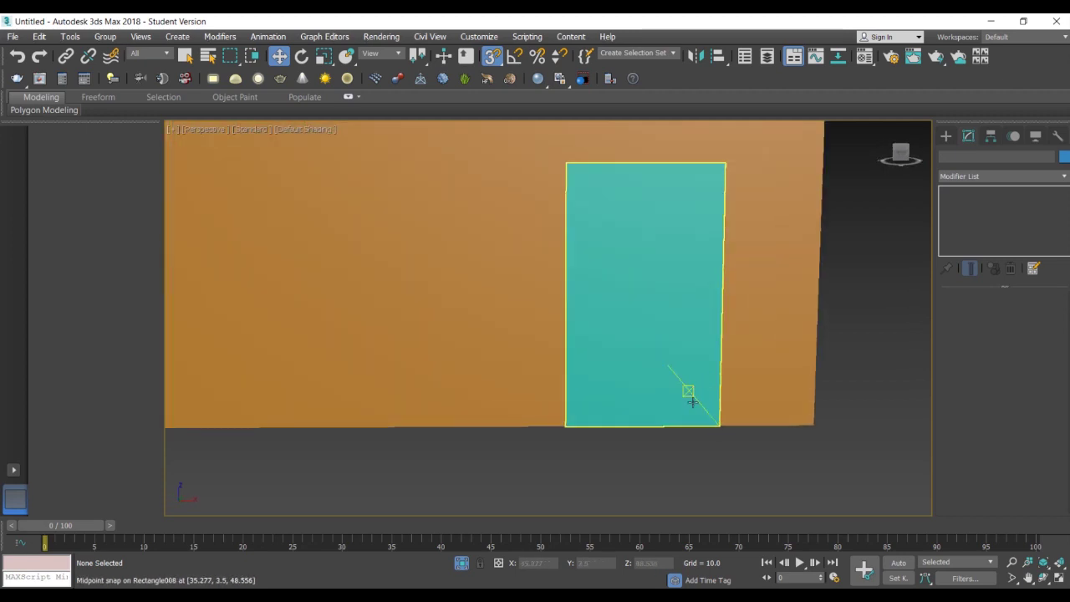
scroll(694, 403, down, 2)
click(947, 136)
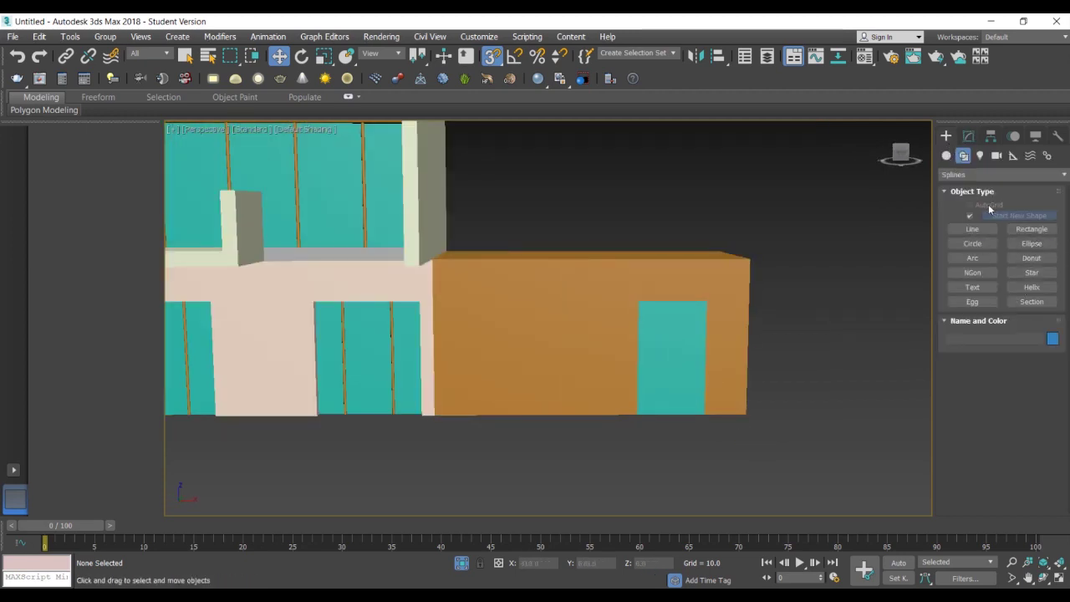
click(972, 229)
key(f)
scroll(658, 405, up, 6)
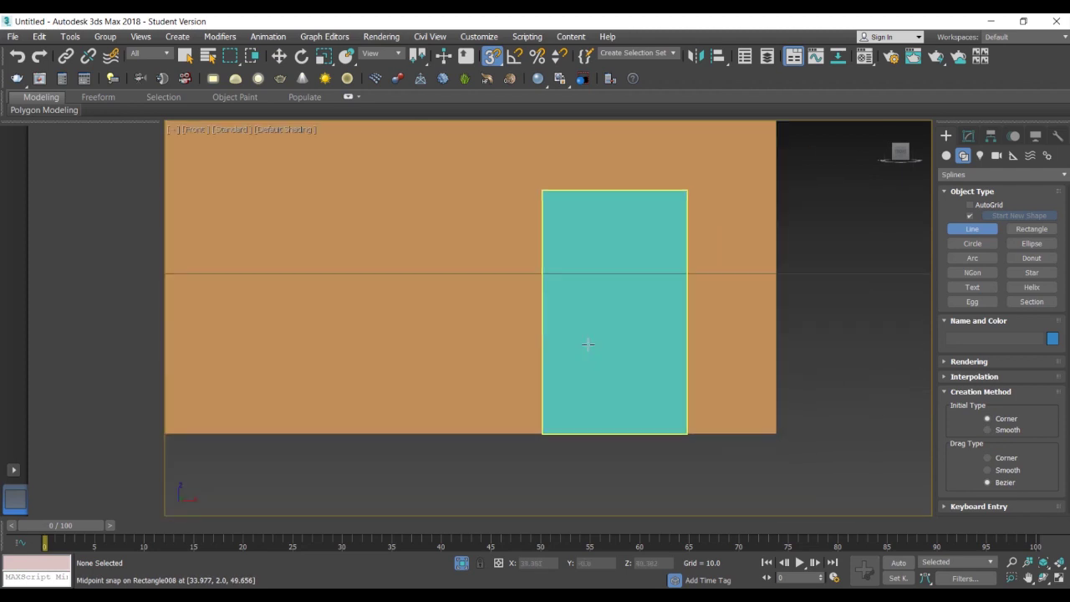
click(542, 434)
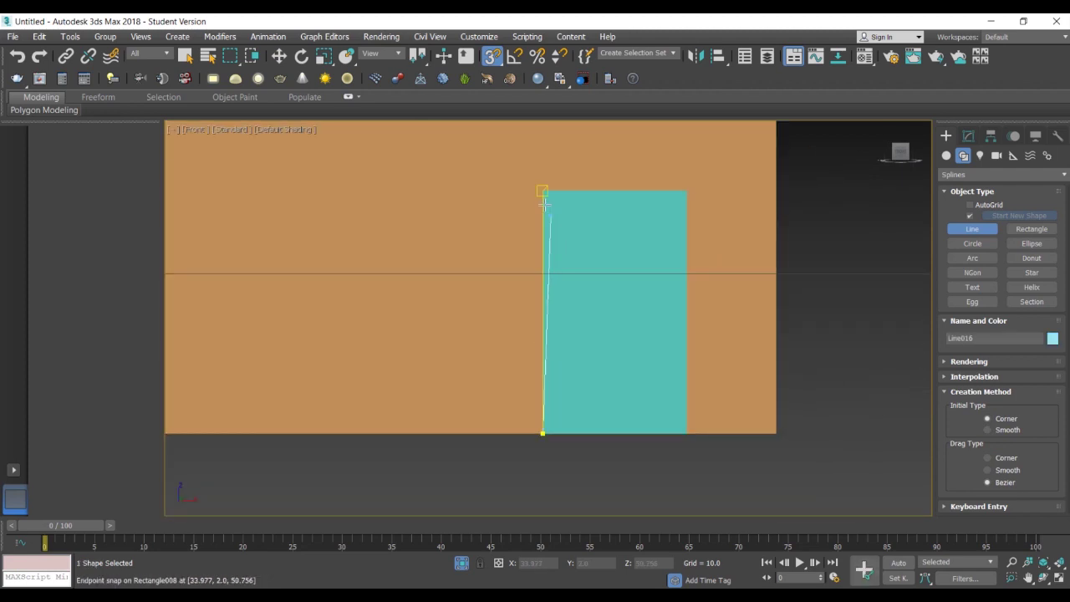
click(284, 61)
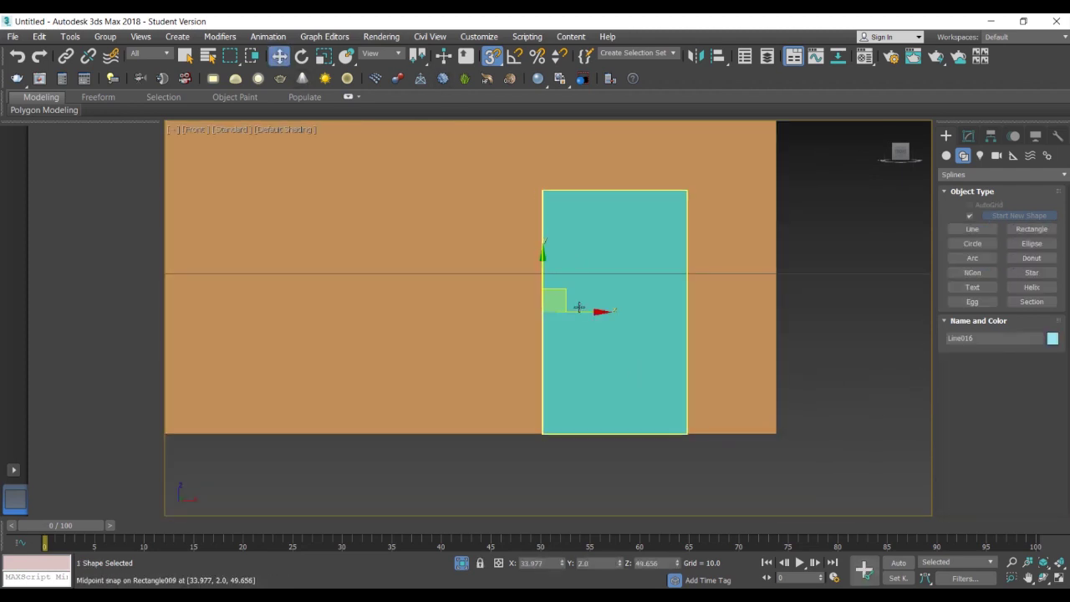
key(s)
drag(590, 313, 617, 317)
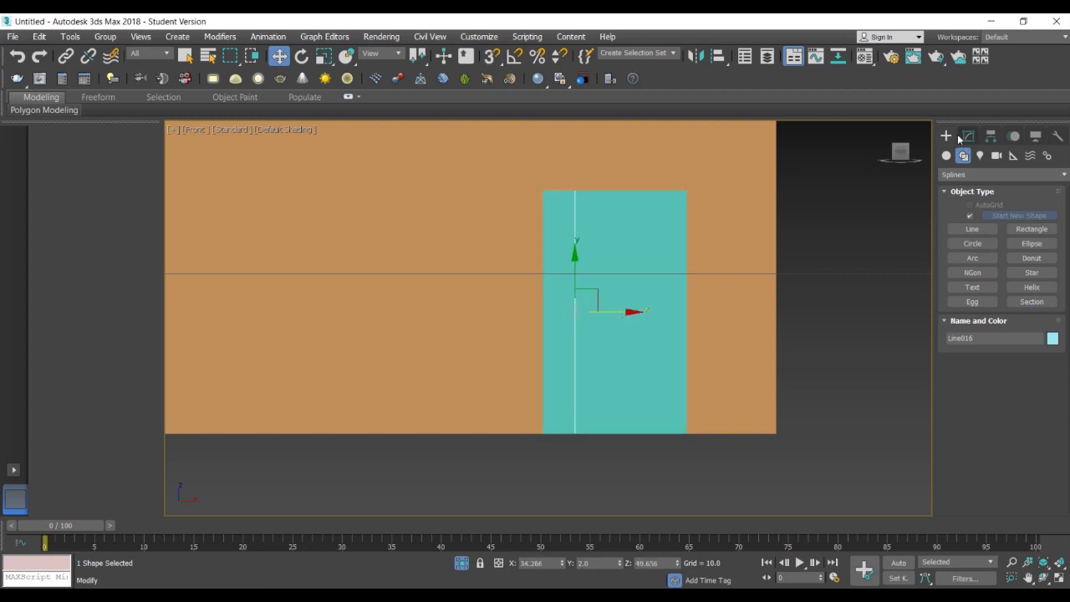
Make the side door's vertical line visible in renderer and viewport, colour it orange, and set its thickness to 0.01
click(968, 135)
click(959, 313)
click(960, 323)
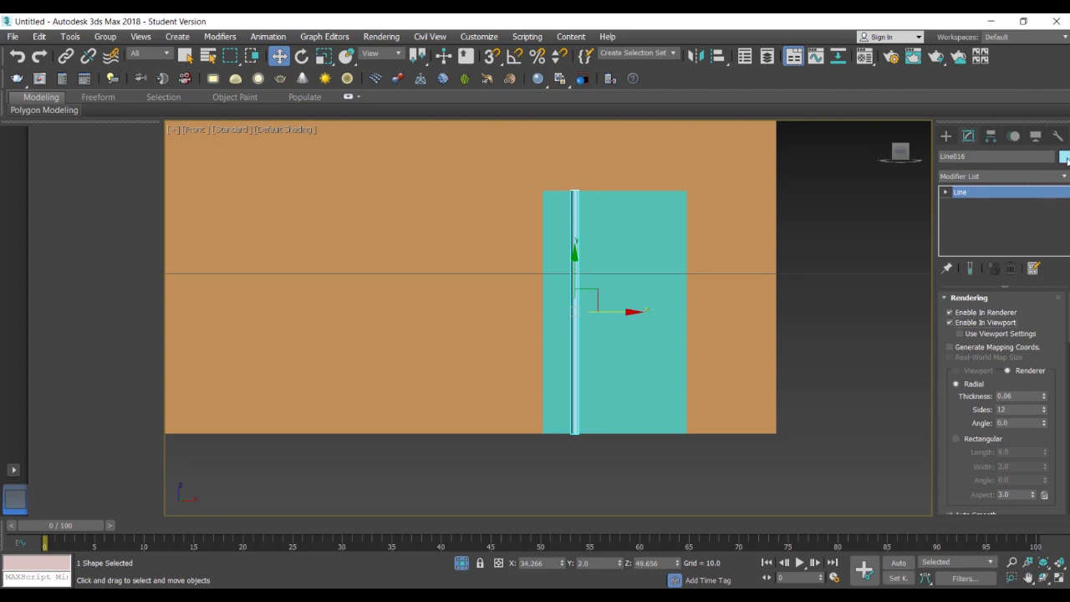
click(1066, 158)
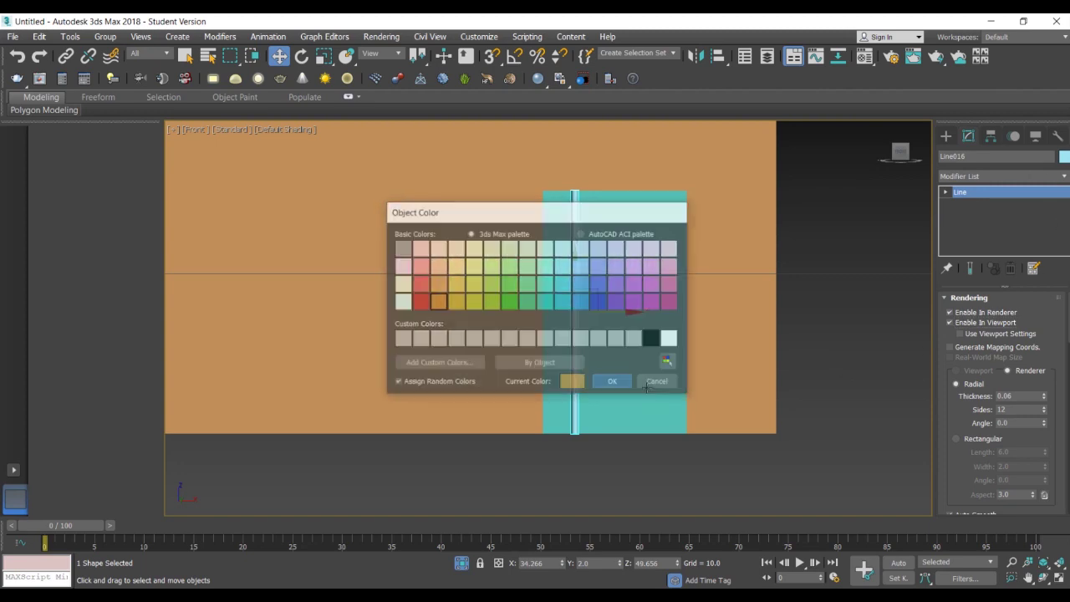
click(613, 383)
text(0.01)
key(Return)
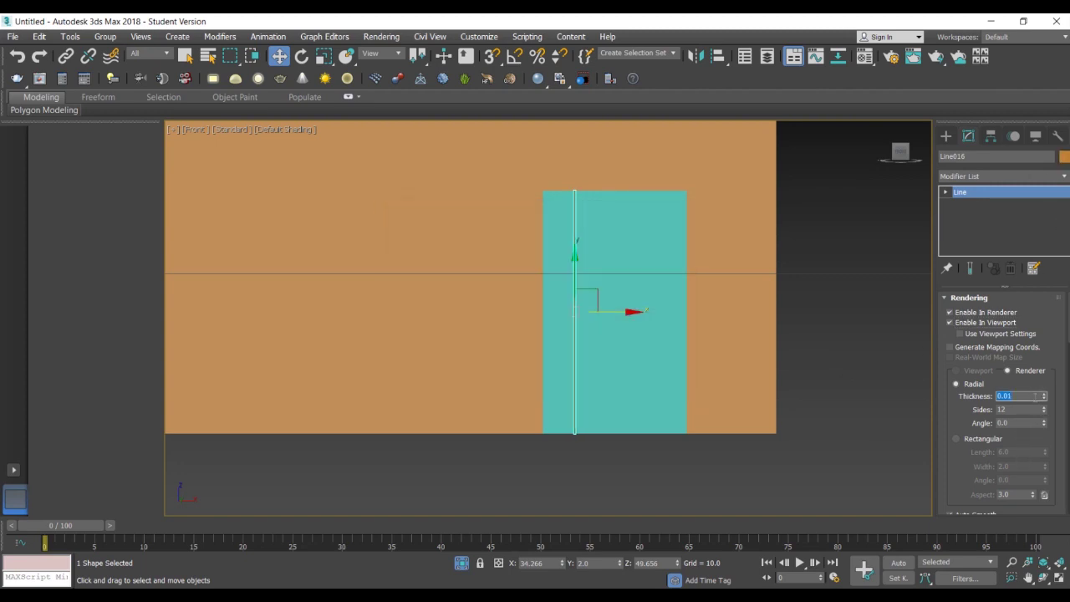
Recolour the side extension wall light pink and view the whole building in perspective
click(830, 306)
scroll(829, 306, down, 5)
click(732, 292)
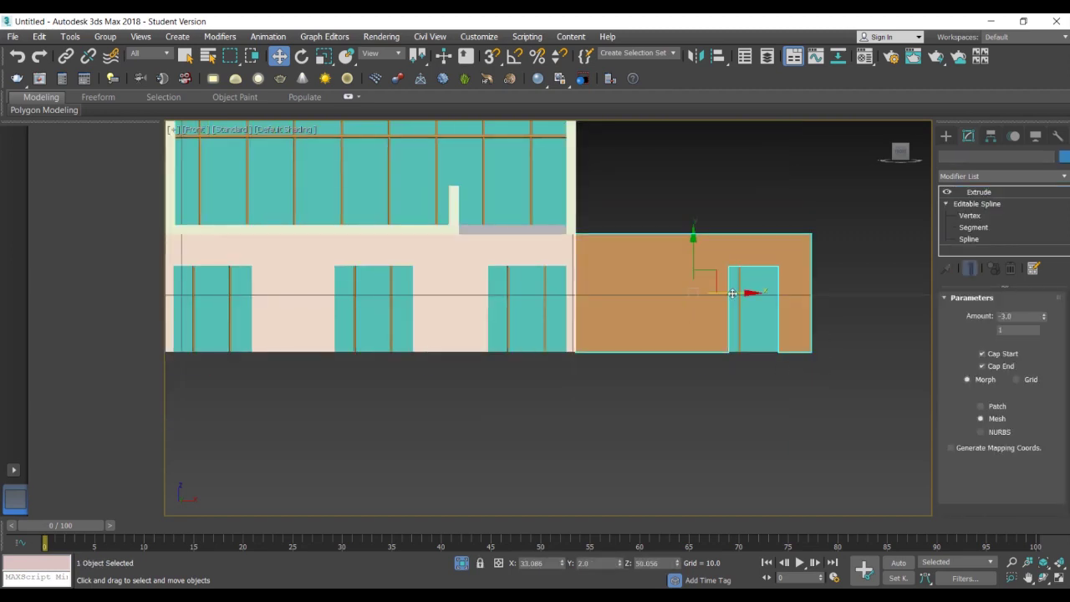
click(1063, 156)
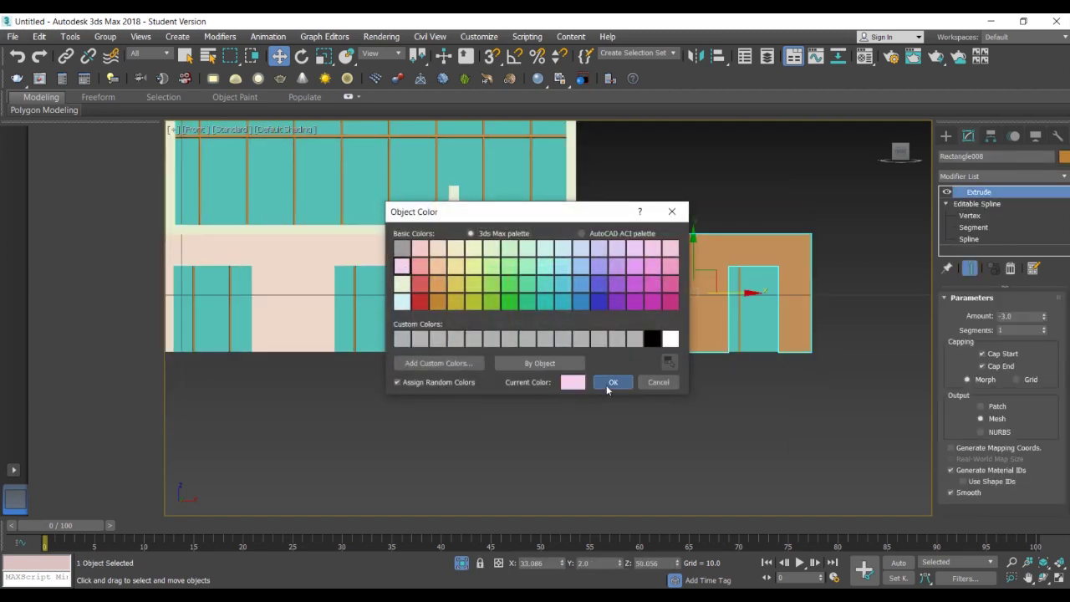
click(608, 386)
click(641, 420)
alt+middle_drag(640, 420, 614, 413)
key(p)
key(z)
click(613, 393)
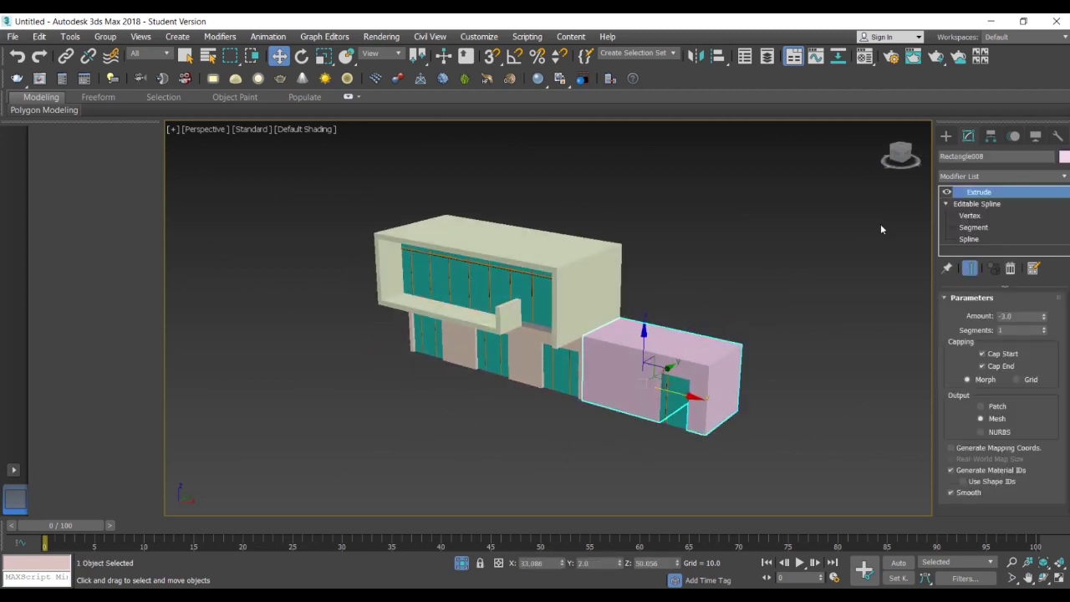
Recolour the lower-storey front wall light pink to match the side extension
click(1063, 157)
click(603, 388)
click(520, 360)
click(1063, 158)
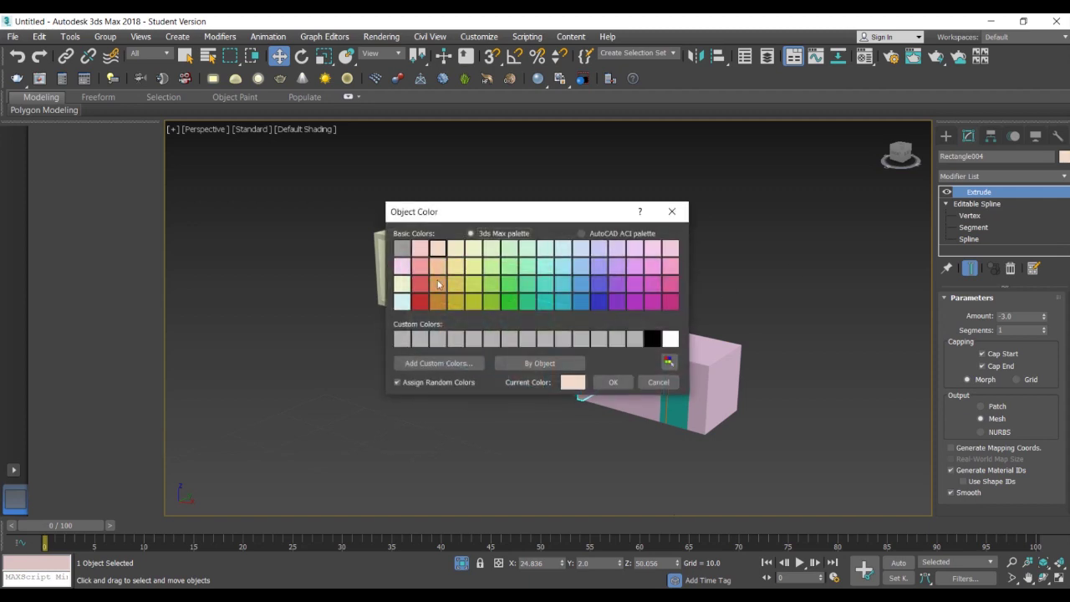
click(620, 381)
click(529, 453)
Select the side door panel together with its orange vertical line and offset both slightly inward along the world Y axis
alt+middle_drag(539, 462, 645, 391)
click(697, 379)
scroll(684, 379, up, 8)
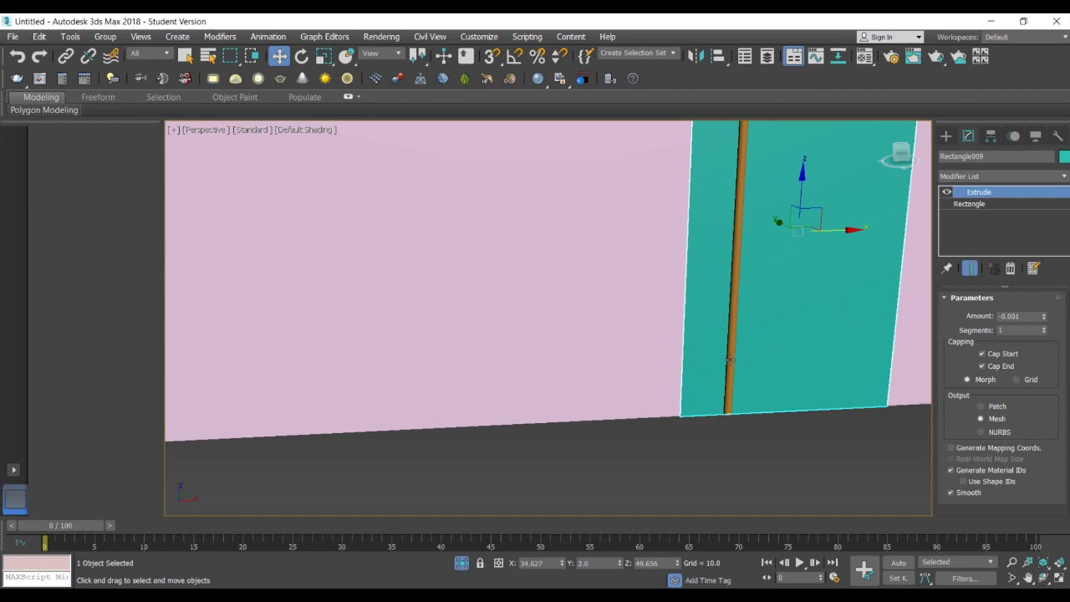
ctrl+click(731, 383)
scroll(779, 432, down, 4)
right_click(284, 63)
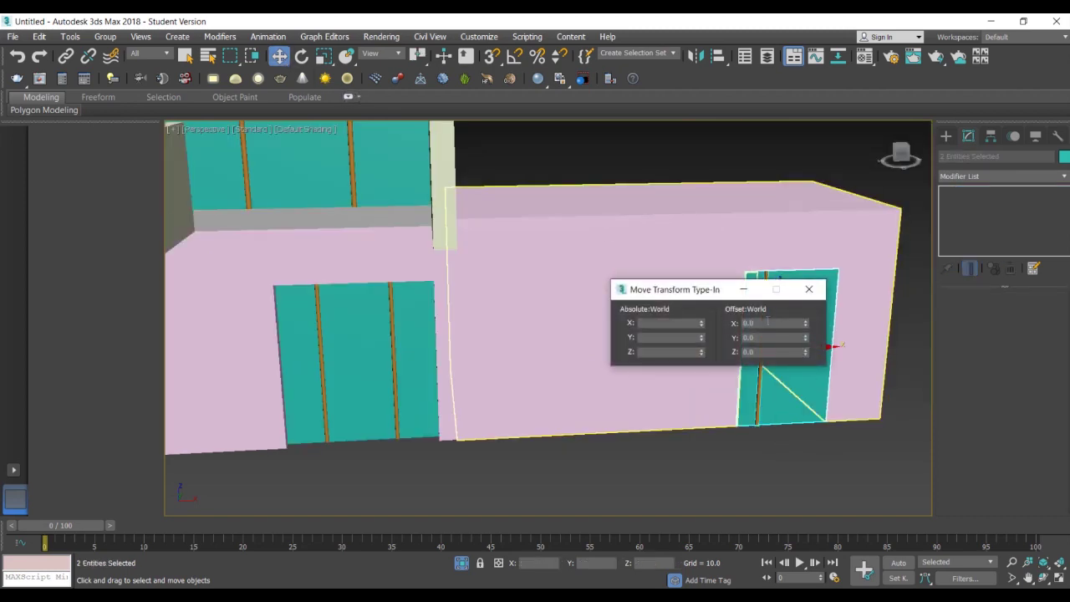
text(2)
key(Return)
click(783, 486)
scroll(782, 486, down, 4)
click(811, 292)
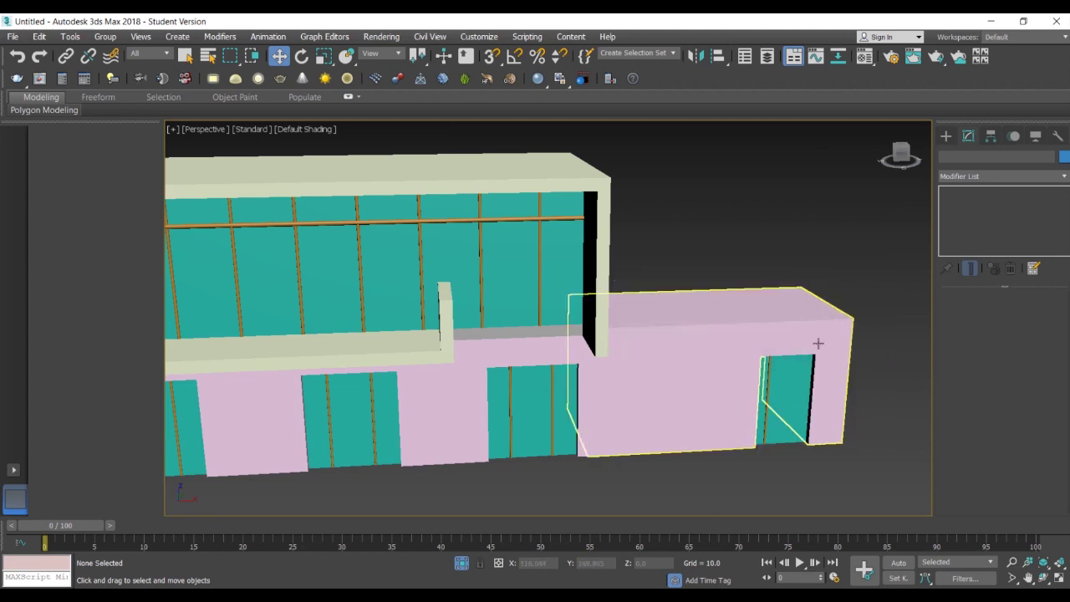
click(735, 469)
In the Top view, create a rectangular ground plane extending beyond the building's footprint on all sides
scroll(710, 418, down, 4)
alt+middle_drag(702, 366, 709, 376)
click(947, 136)
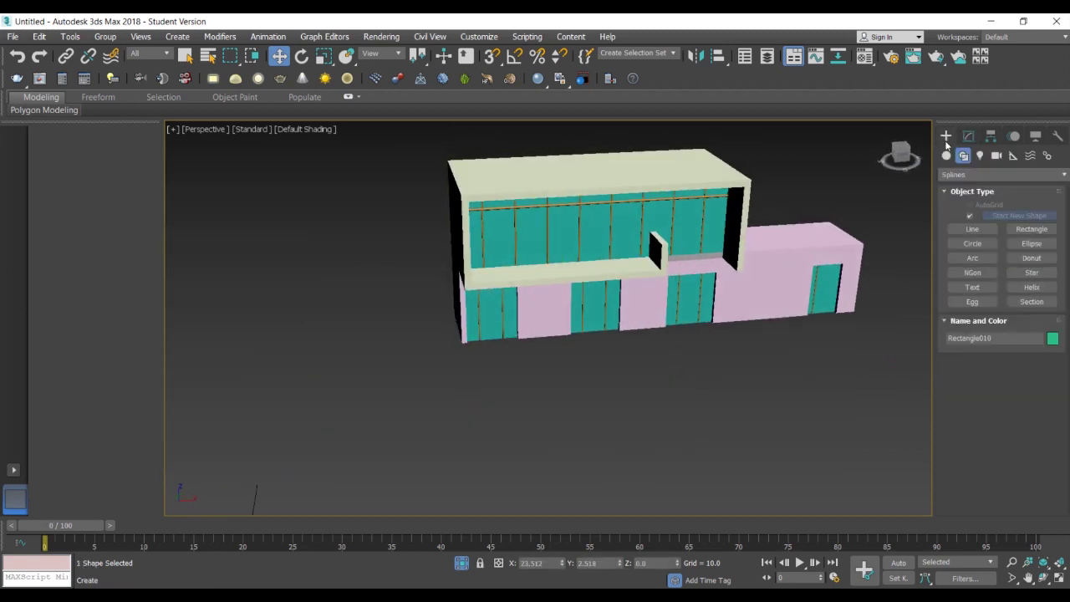
click(946, 155)
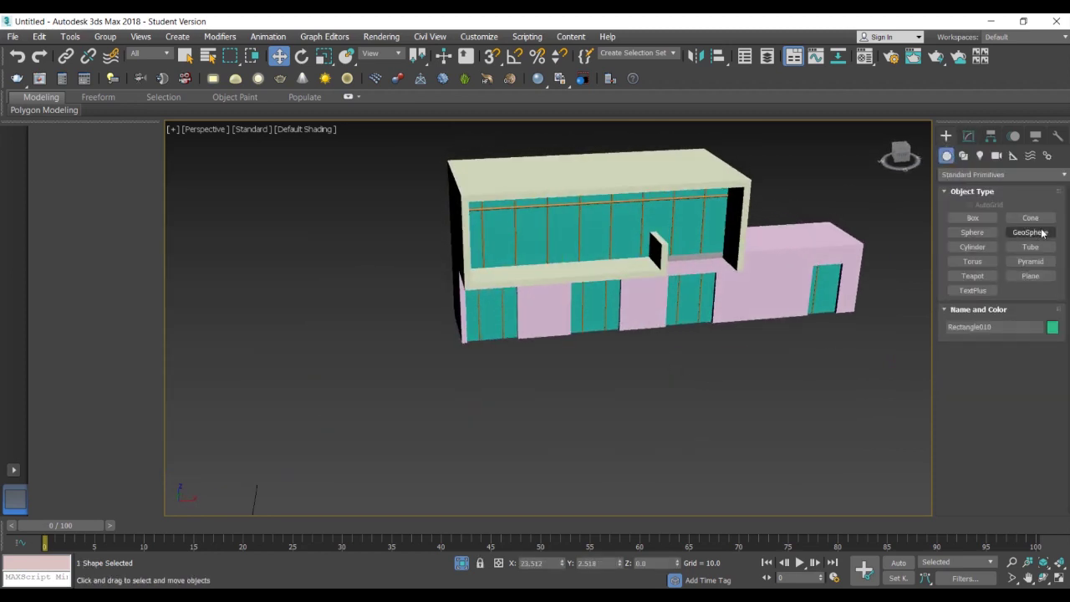
key(t)
click(1024, 280)
scroll(602, 293, up, 8)
drag(699, 197, 263, 378)
In the Perspective view, select all the building parts without the plane and lower them along Z onto the ground plane
alt+middle_drag(470, 434, 532, 335)
scroll(535, 343, down, 10)
middle_drag(565, 376, 521, 399)
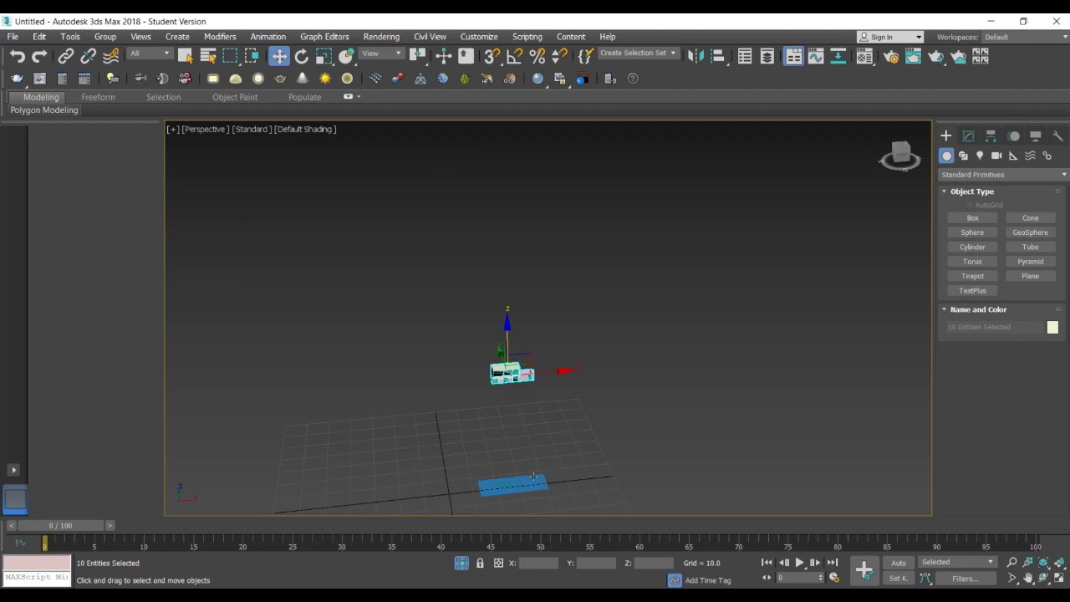
click(533, 478)
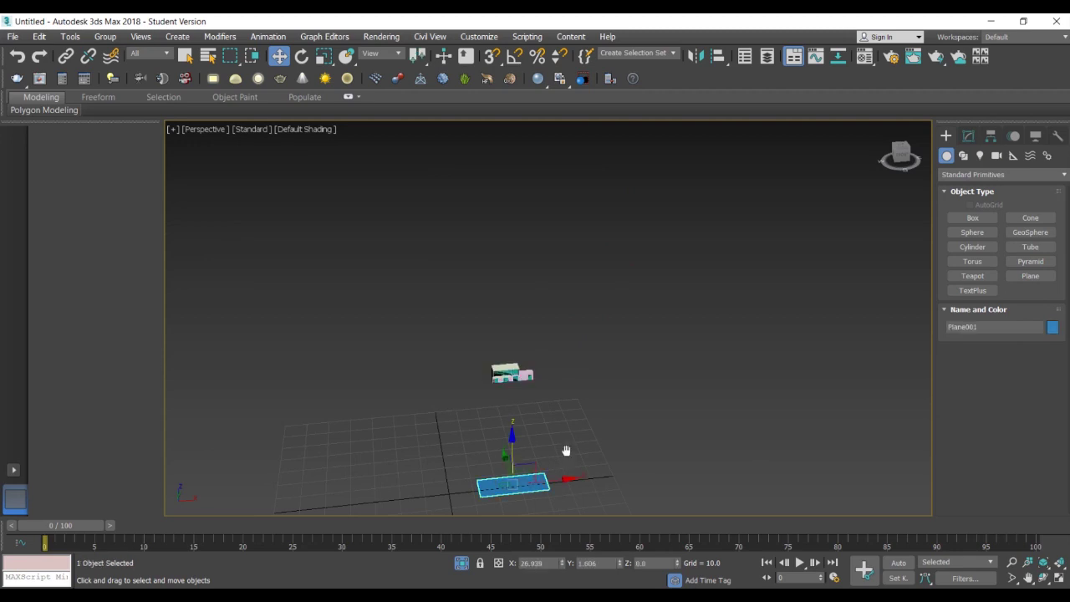
middle_drag(566, 451, 594, 403)
drag(577, 293, 520, 344)
middle_drag(519, 344, 550, 275)
scroll(549, 275, up, 3)
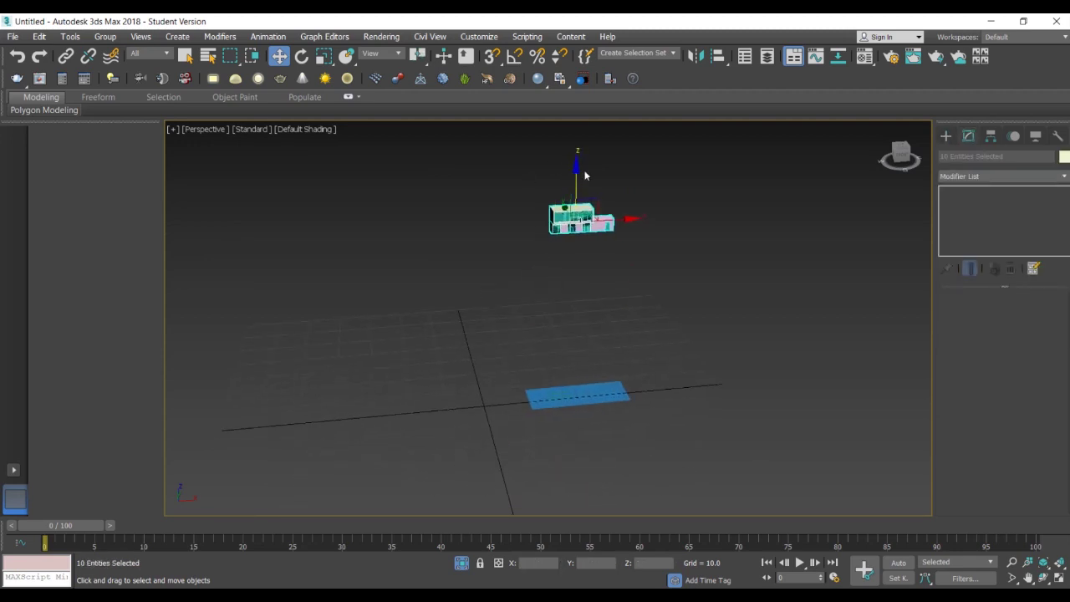
drag(578, 172, 577, 348)
scroll(618, 429, up, 8)
alt+middle_drag(618, 429, 602, 398)
scroll(628, 406, down, 8)
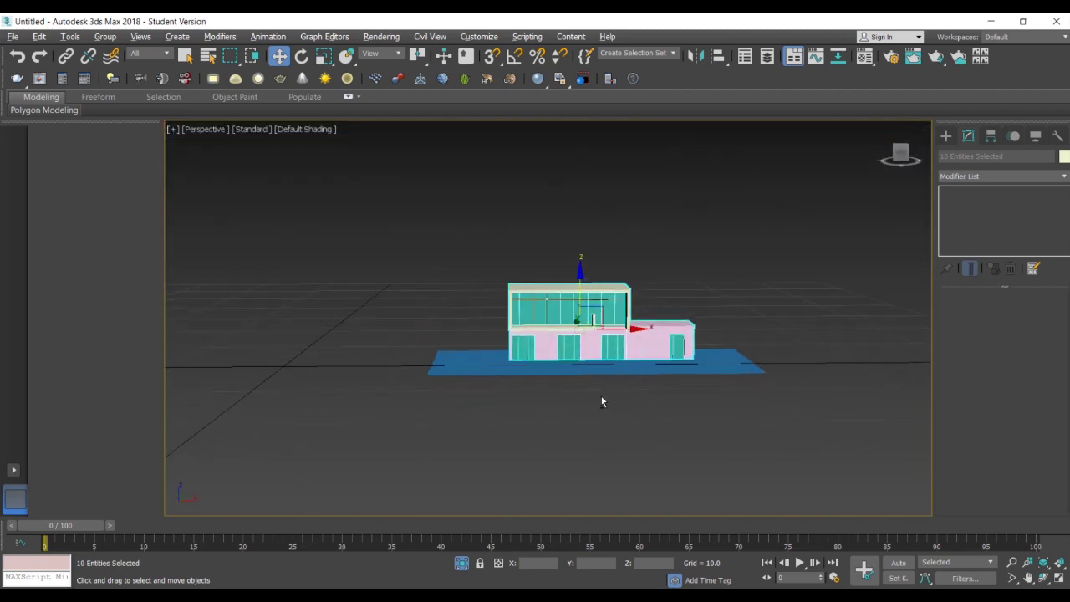
scroll(584, 365, up, 4)
click(836, 232)
Examine the building's facade, doors and side extension on the ground plane from several angles
scroll(773, 424, down, 3)
middle_drag(773, 424, 676, 437)
middle_drag(675, 437, 581, 436)
scroll(581, 436, up, 3)
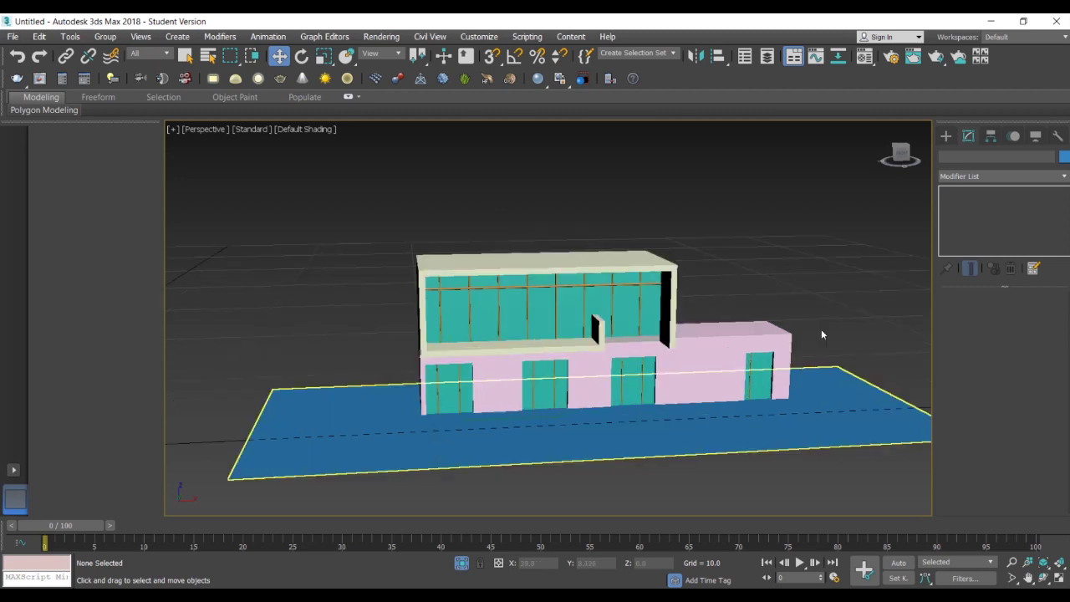
alt+middle_drag(793, 316, 810, 305)
scroll(616, 408, up, 4)
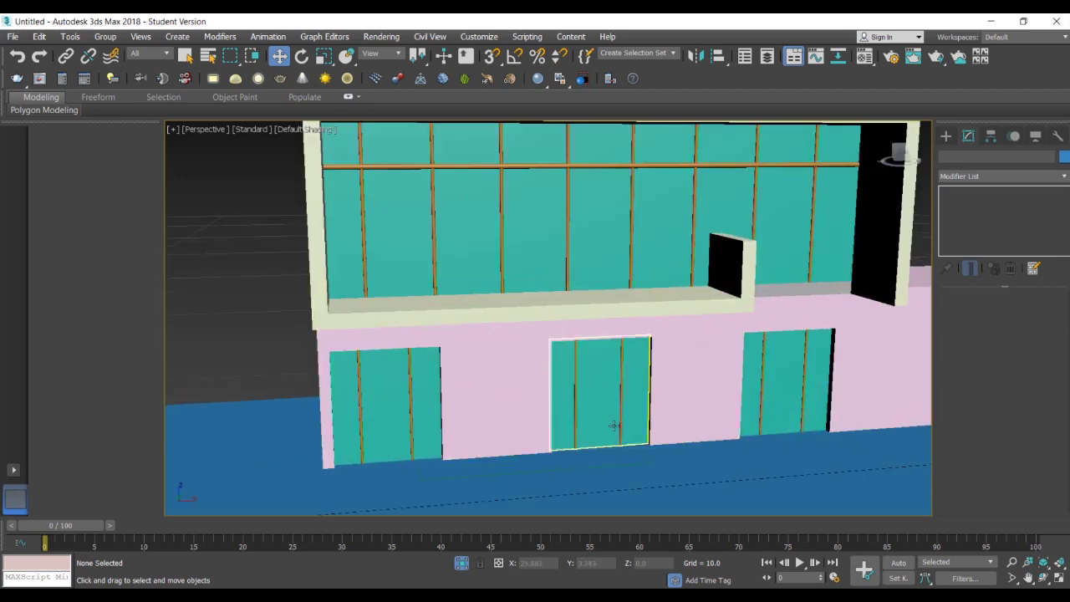
scroll(614, 443, down, 4)
middle_drag(636, 405, 727, 309)
scroll(645, 315, down, 2)
scroll(727, 309, up, 5)
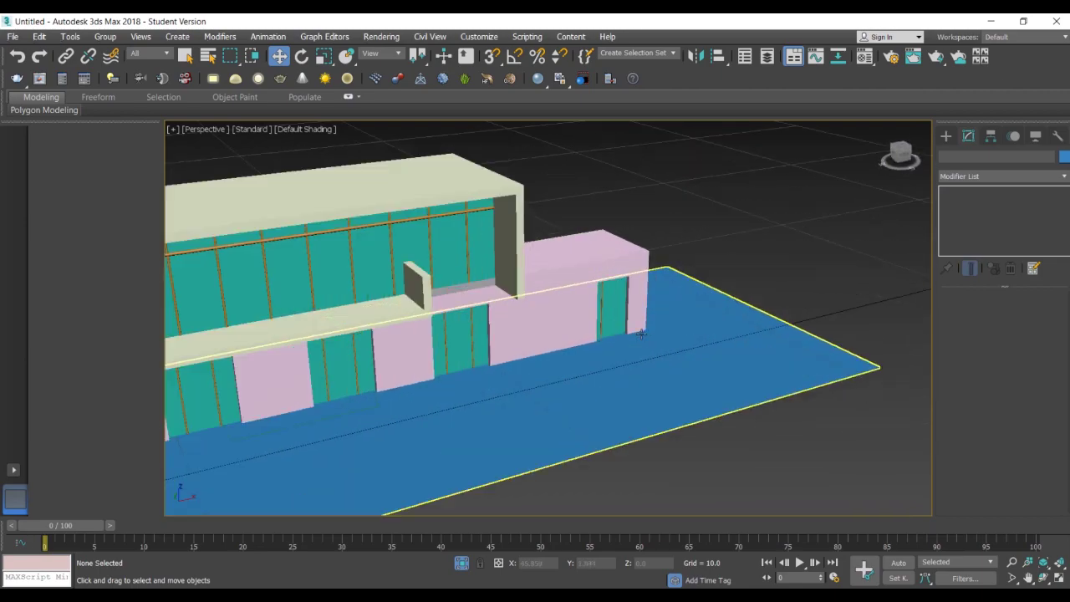